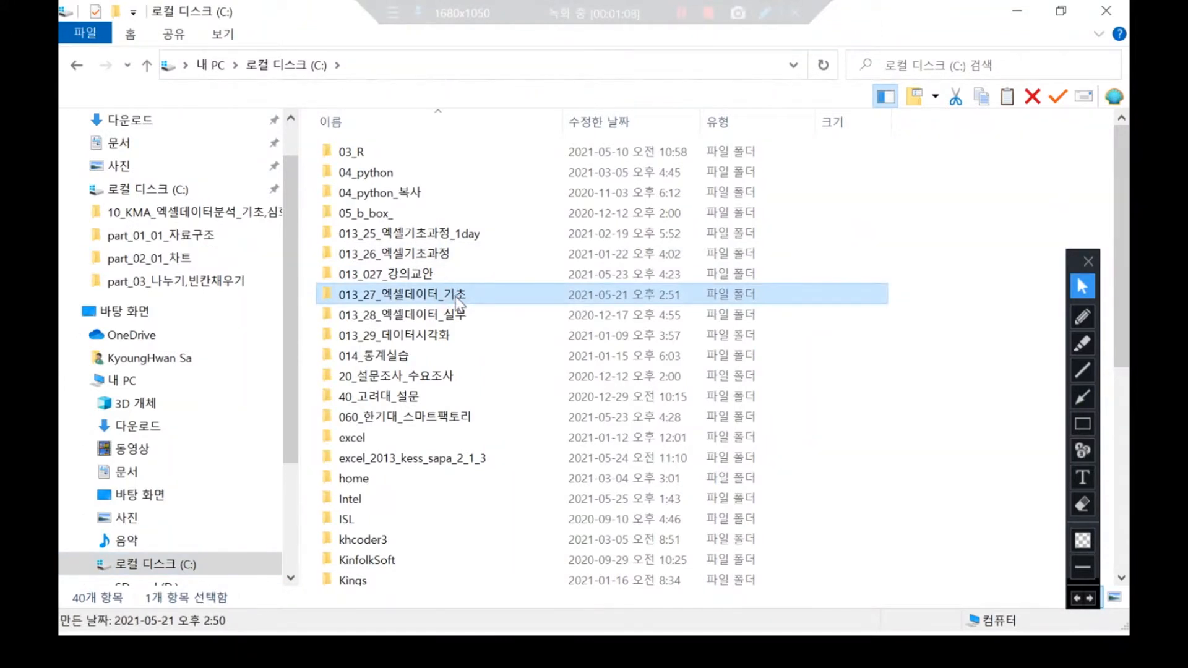
Open the folder part_21_이상치 under 013_27_엑셀데이터_기초 > 2022_data_제공용 > 01_01_엑셀강의.
{"action": "double_click", "coordinate": [458, 301]}
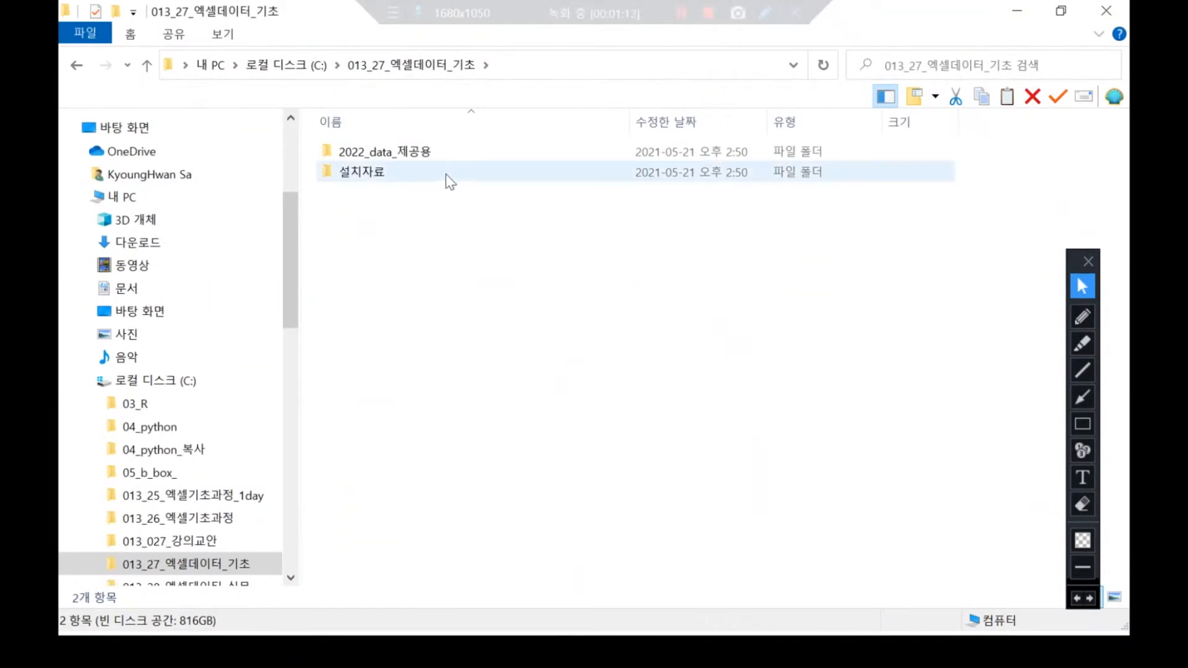
{"action": "left_click", "coordinate": [443, 153]}
{"action": "double_click", "coordinate": [444, 153]}
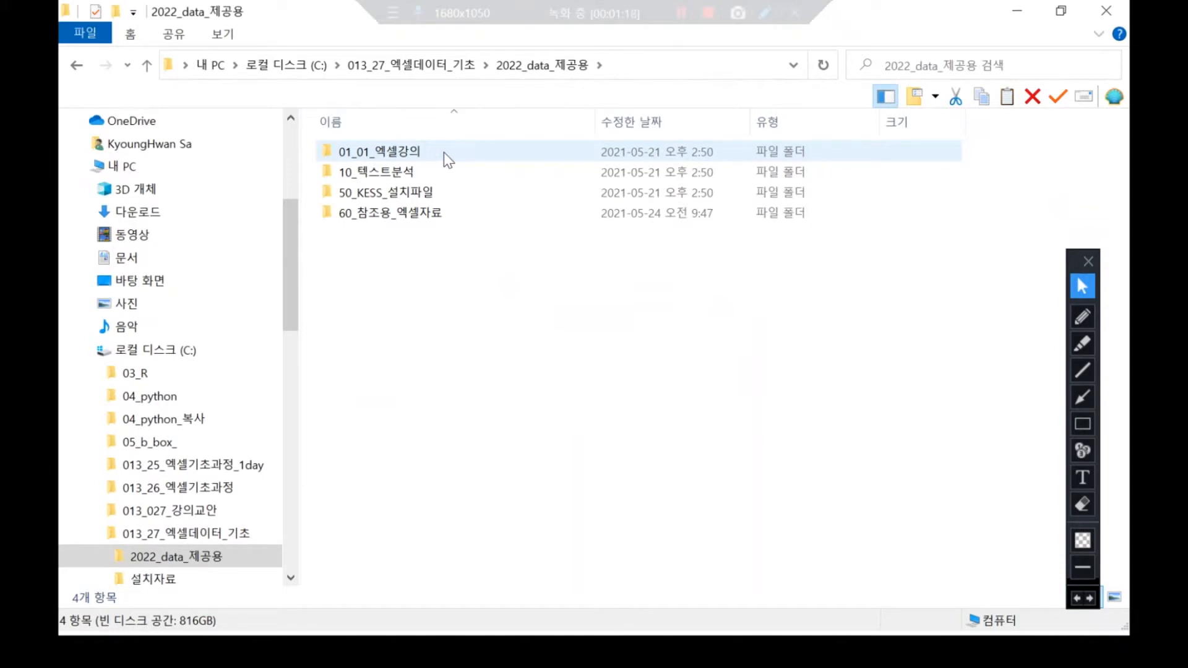
{"action": "double_click", "coordinate": [444, 151]}
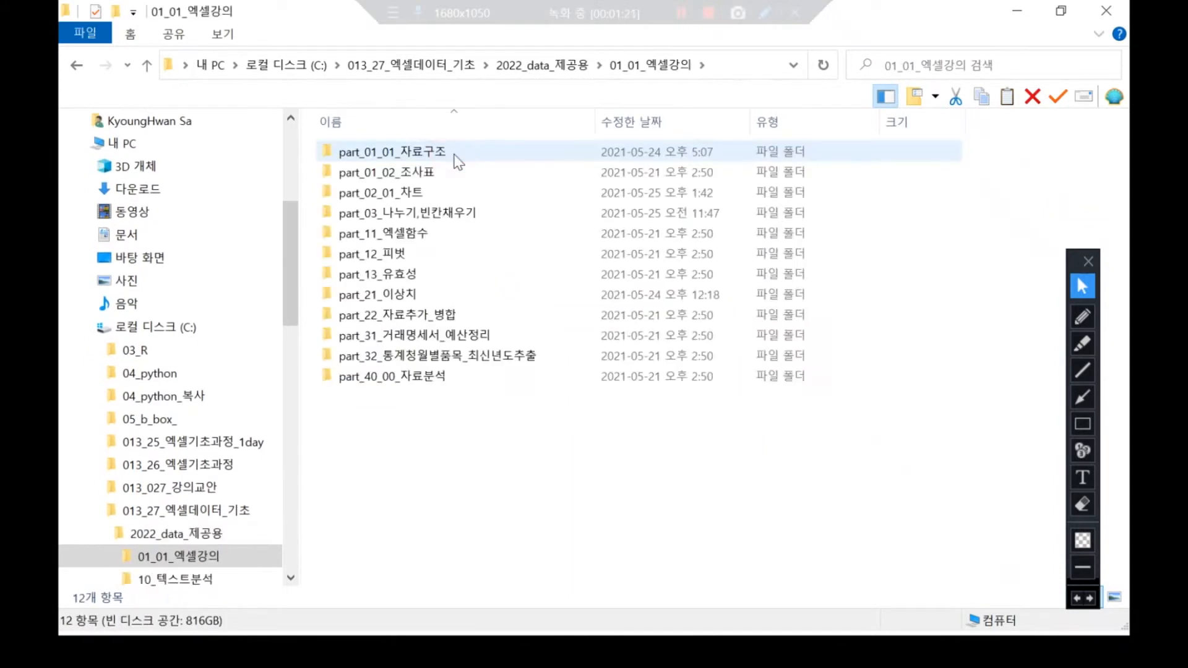
{"action": "left_click", "coordinate": [465, 295]}
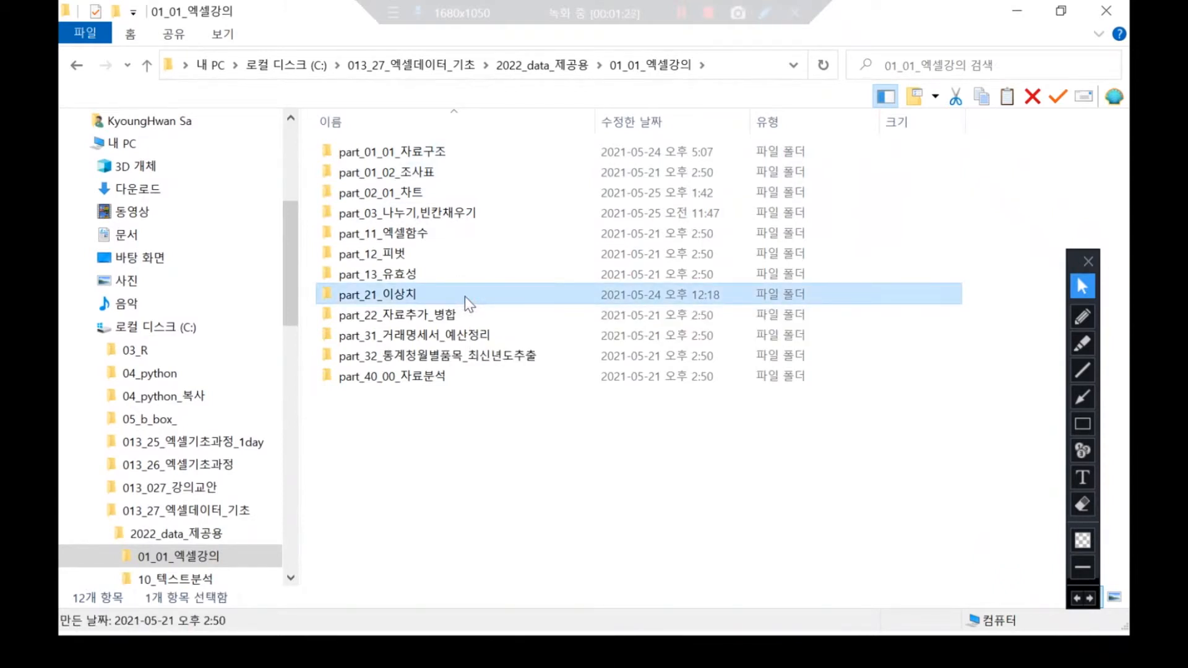
{"action": "double_click", "coordinate": [461, 298]}
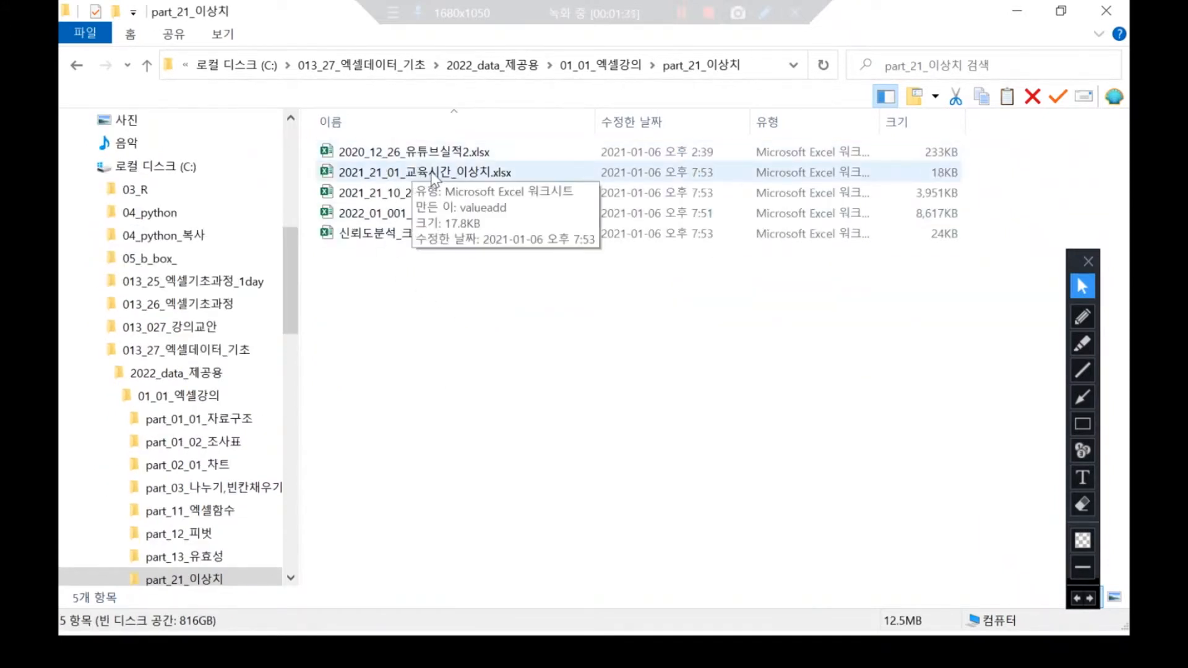
Open the workbook 2021_21_01_교육시간_이상치.xlsx in Excel and maximize its window.
{"action": "left_click", "coordinate": [433, 177]}
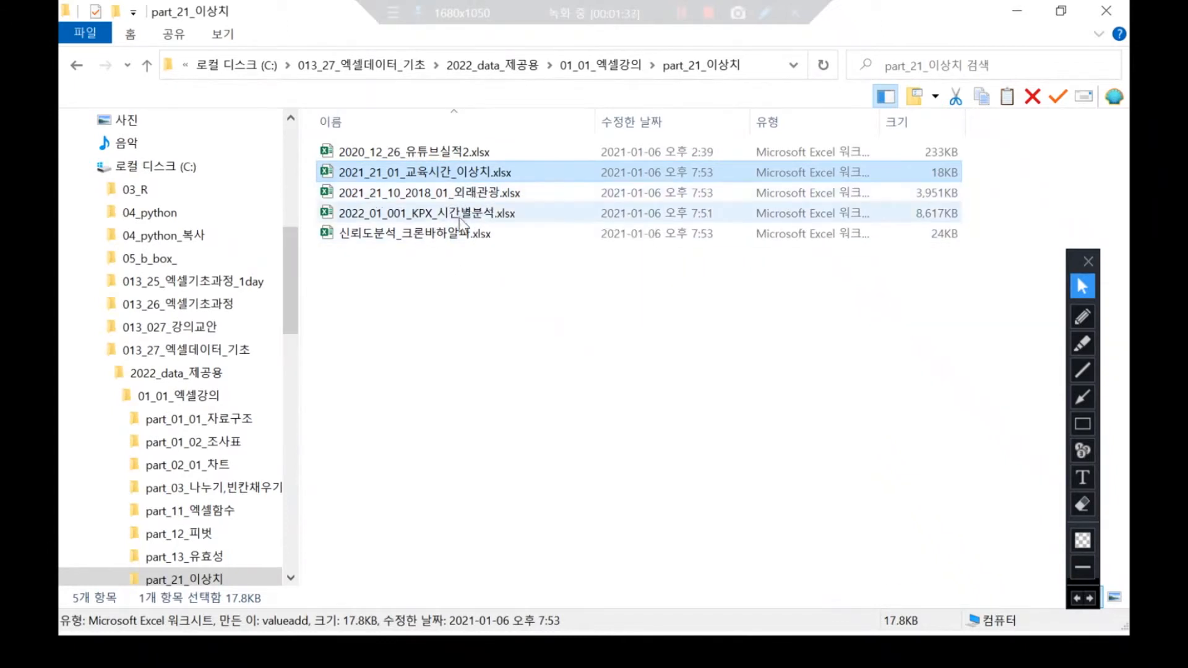
{"action": "double_click", "coordinate": [481, 166]}
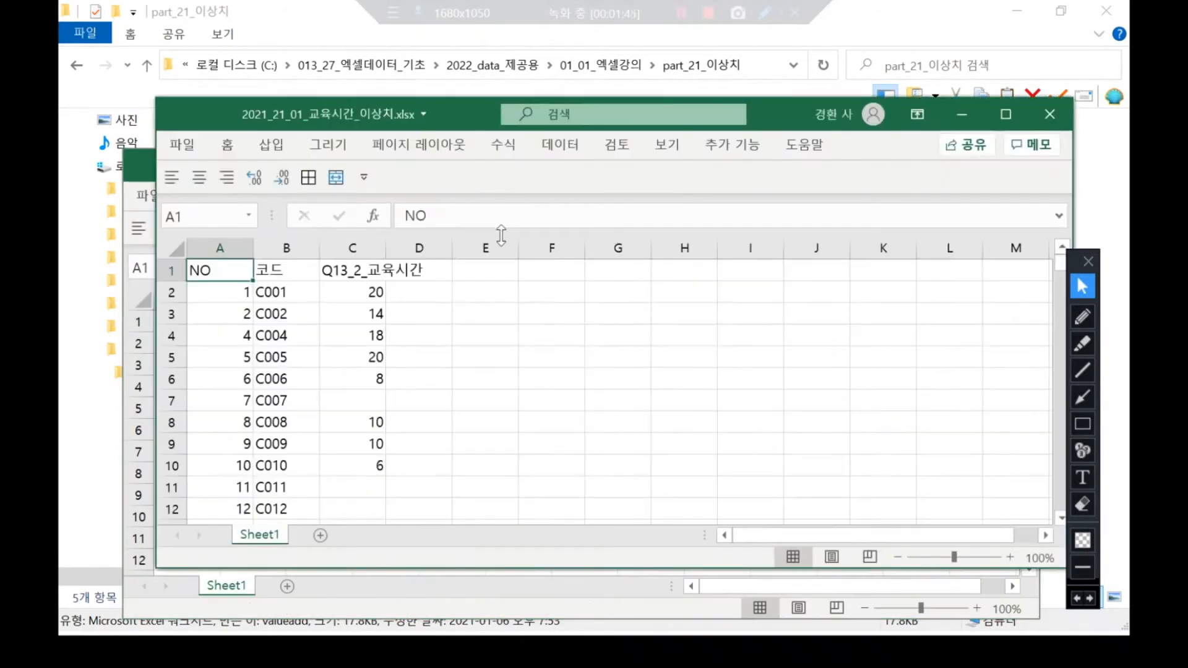
{"action": "left_click", "coordinate": [1006, 114]}
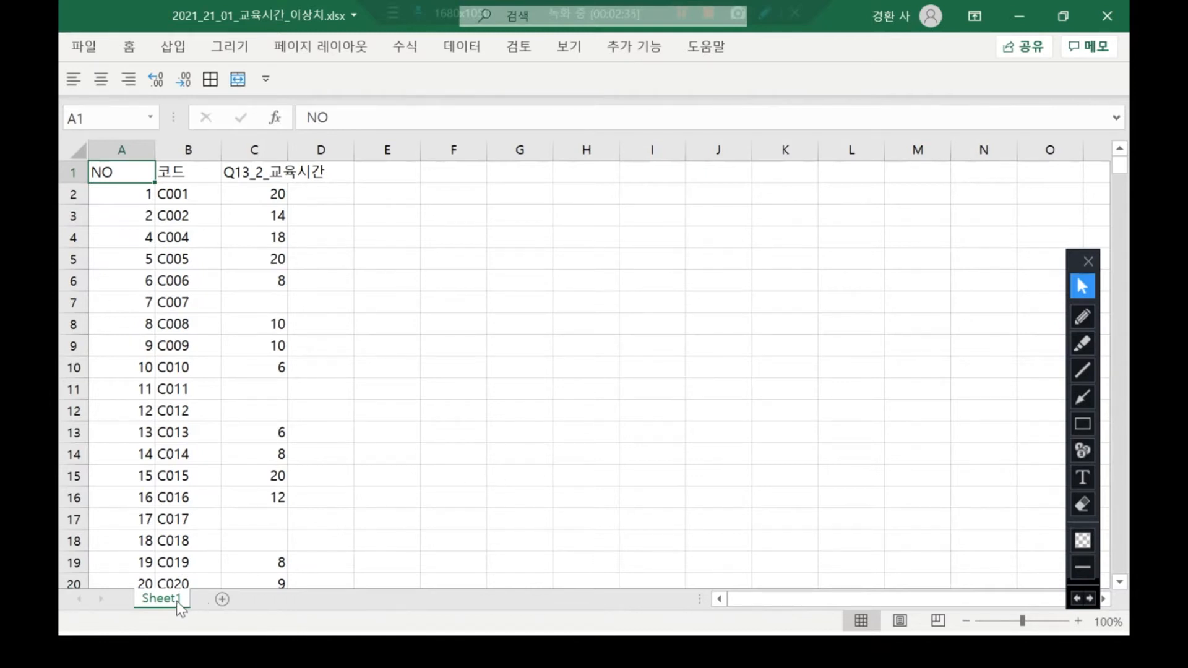
Duplicate Sheet1 and freeze panes at cell C2 in the copy, keeping row 1 and columns A and B in view.
{"action": "left_click_drag", "start_coordinate": [177, 602], "coordinate": [209, 604]}
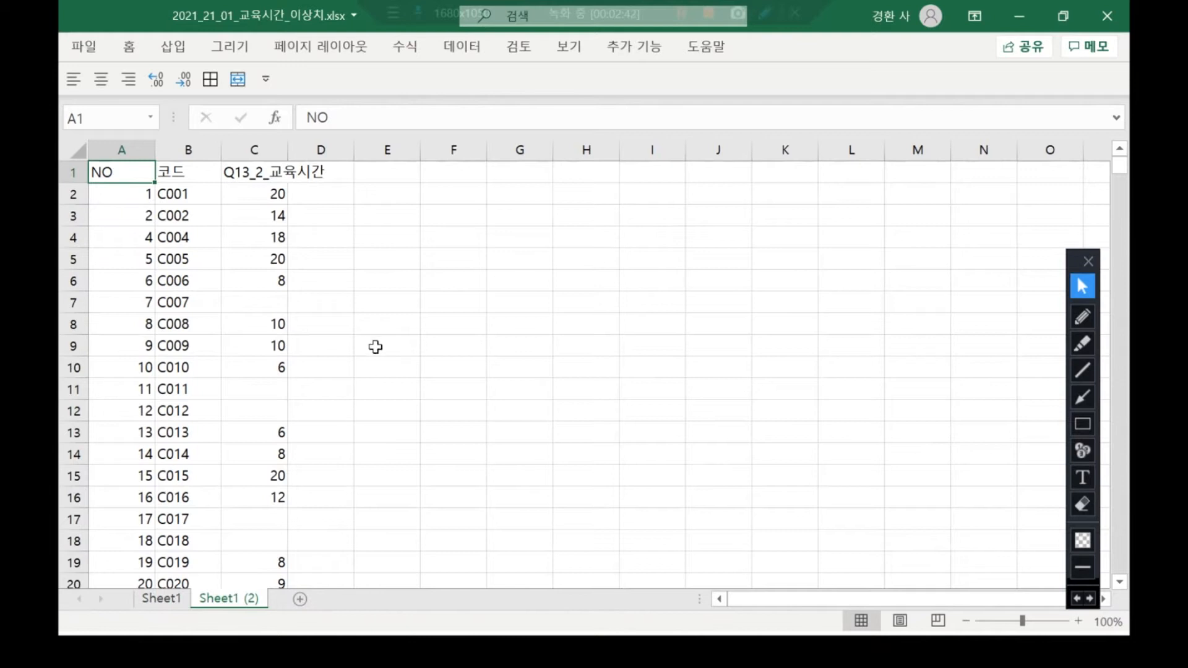
{"action": "left_click", "coordinate": [266, 195]}
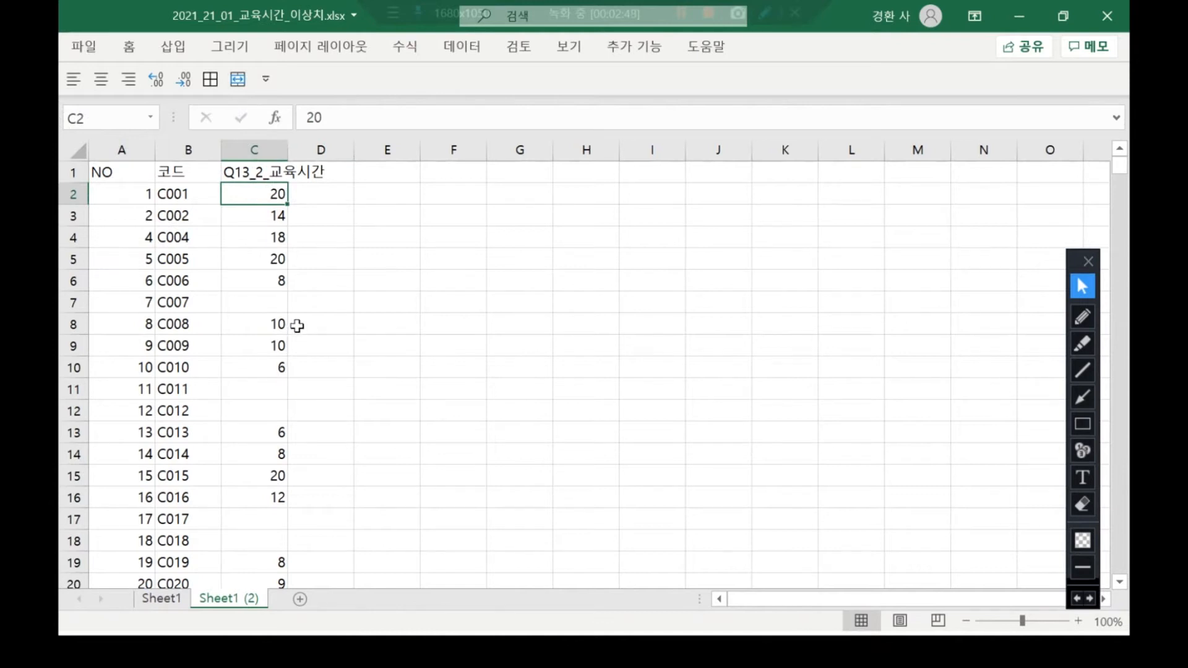
{"action": "key", "text": "alt+w"}
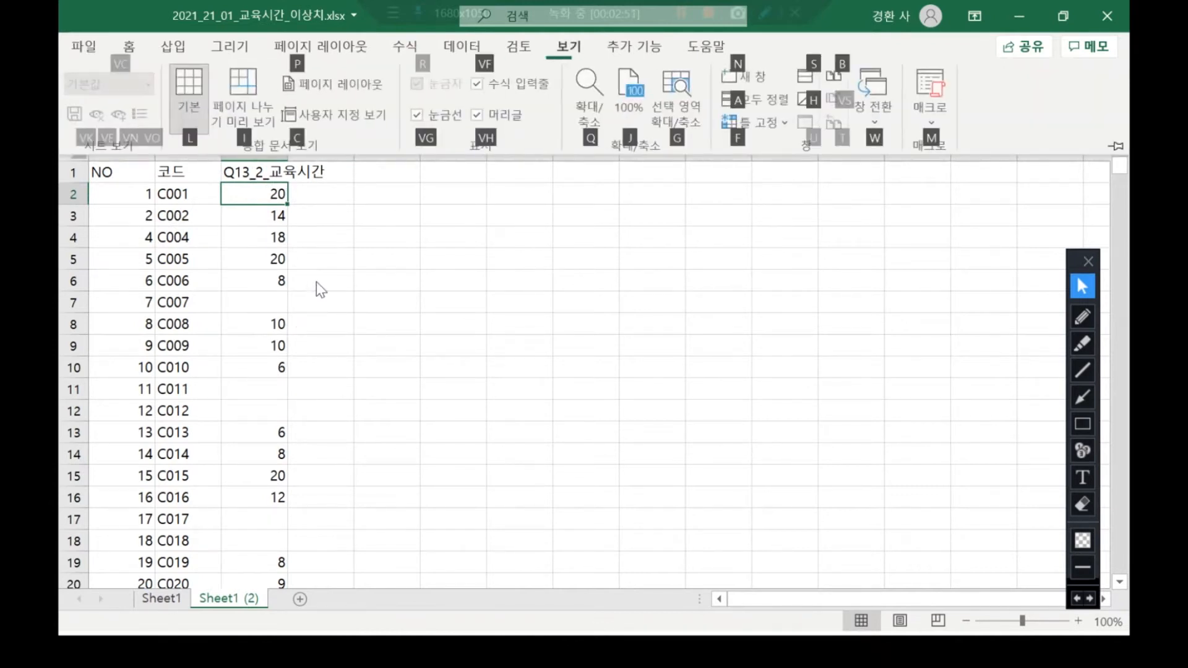
{"action": "key", "text": "f"}
{"action": "key", "text": "f"}
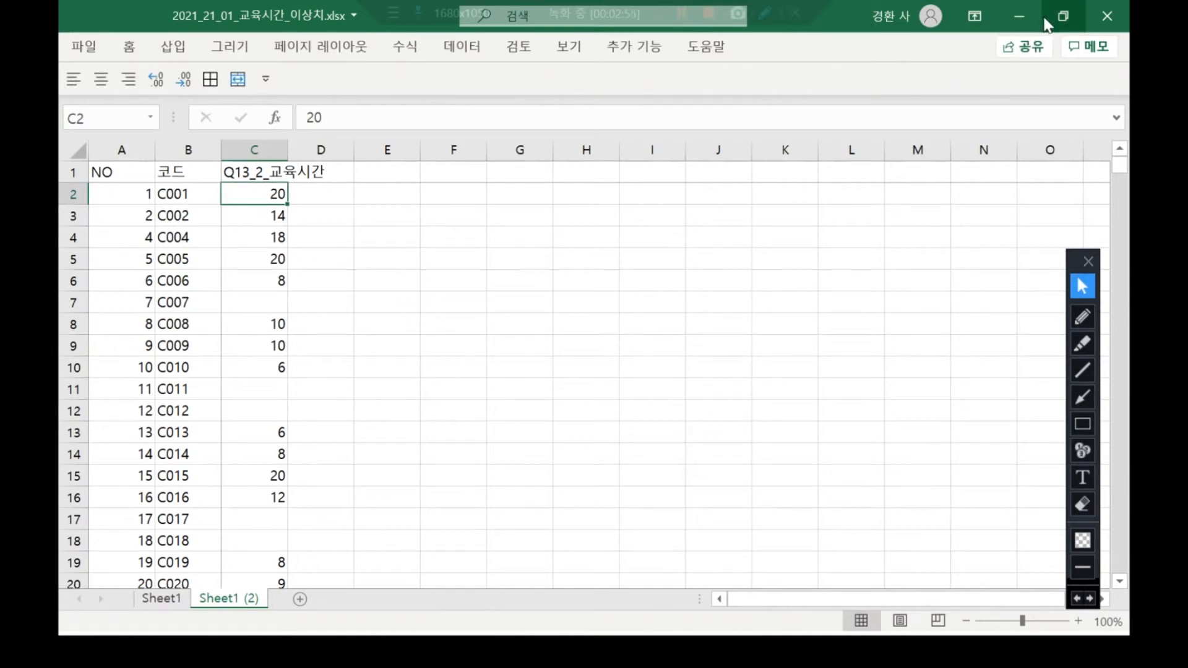
{"action": "left_click", "coordinate": [1029, 8]}
{"action": "left_click", "coordinate": [752, 651]}
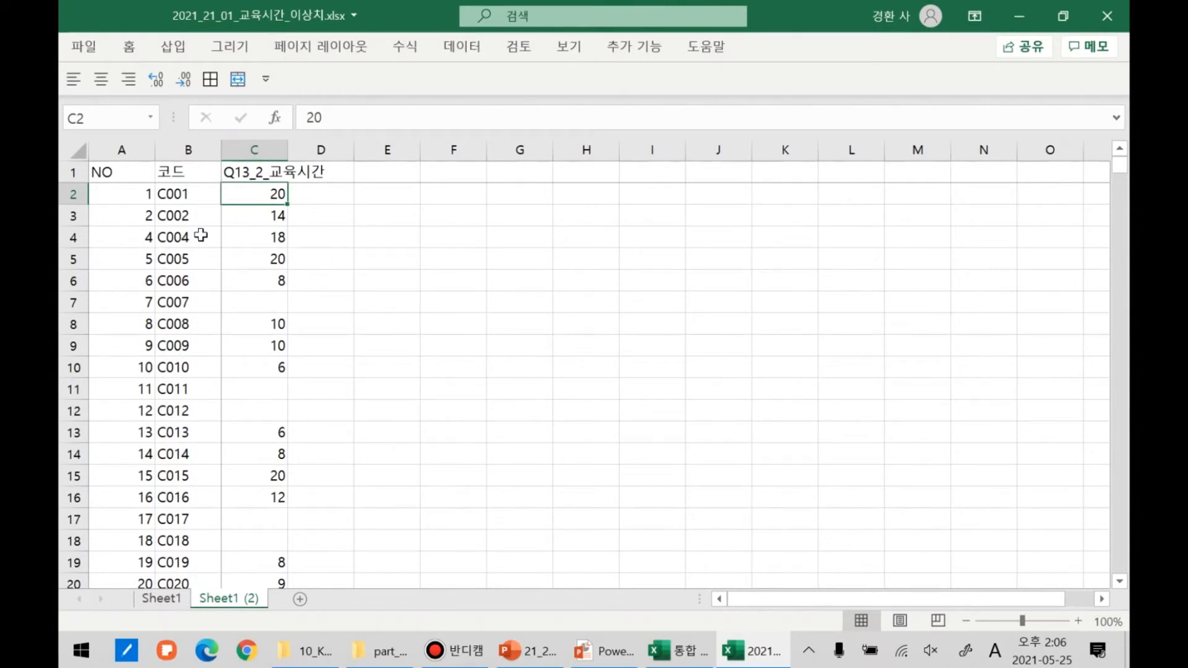
Add filters to the data in the sheet copy and sort it by the cell values of Q13_2_교육시간 in descending order.
{"action": "key", "text": "ctrl+a"}
{"action": "key", "text": "ctrl+a"}
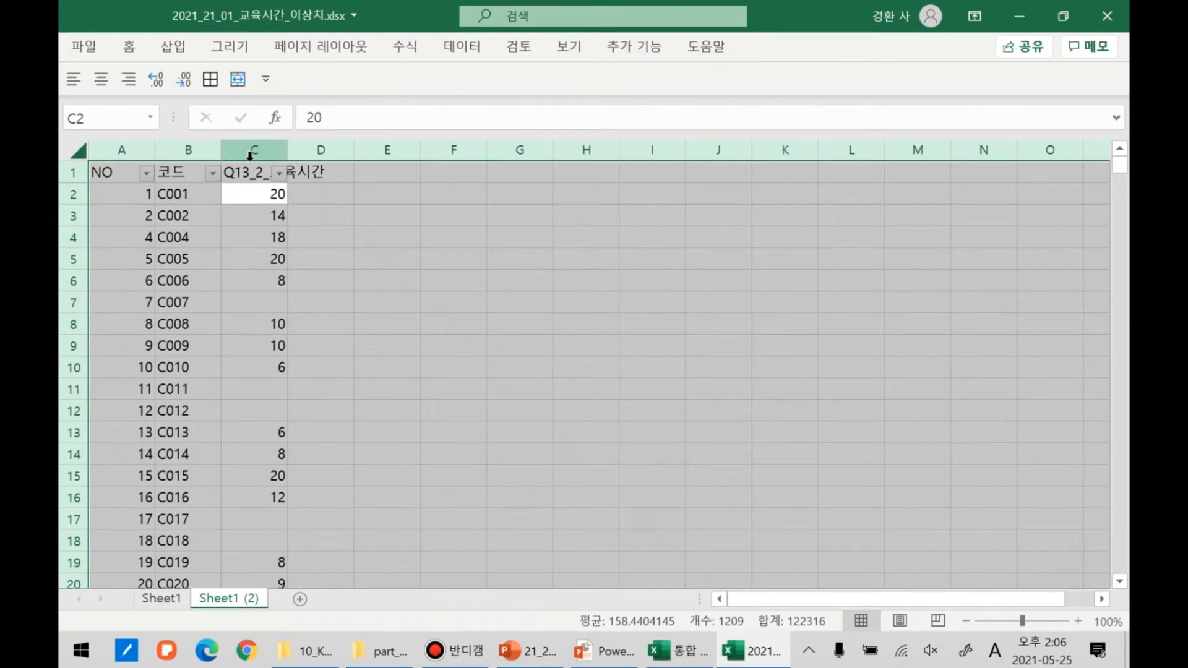
{"action": "left_click", "coordinate": [485, 48]}
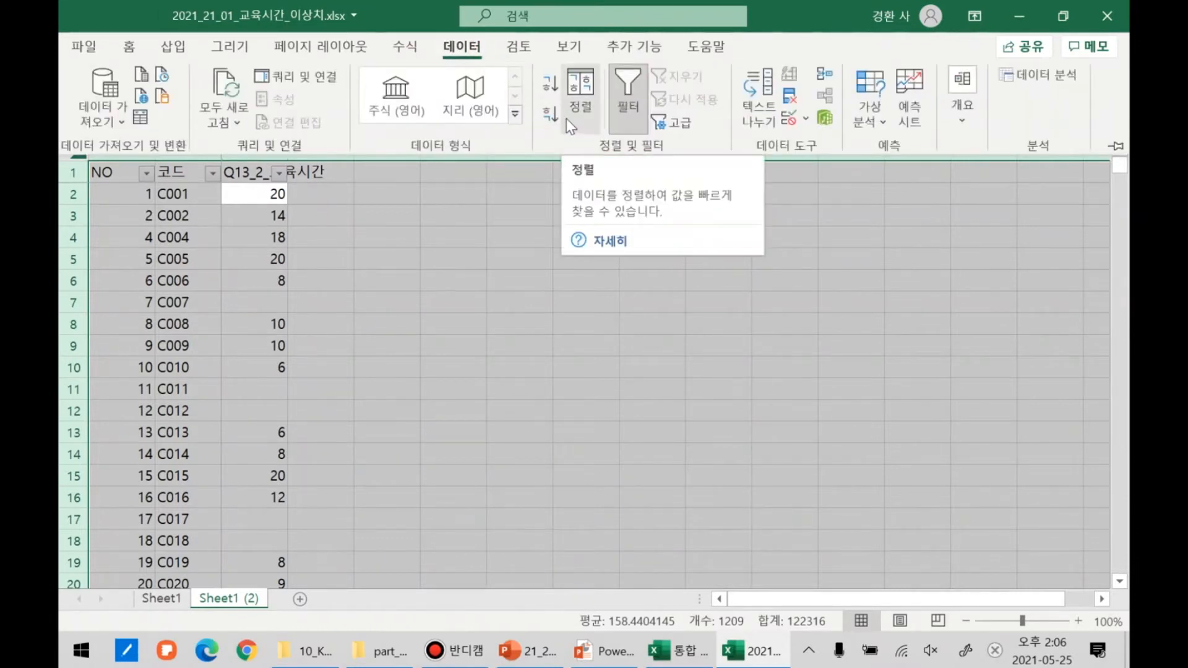
{"action": "left_click", "coordinate": [576, 99]}
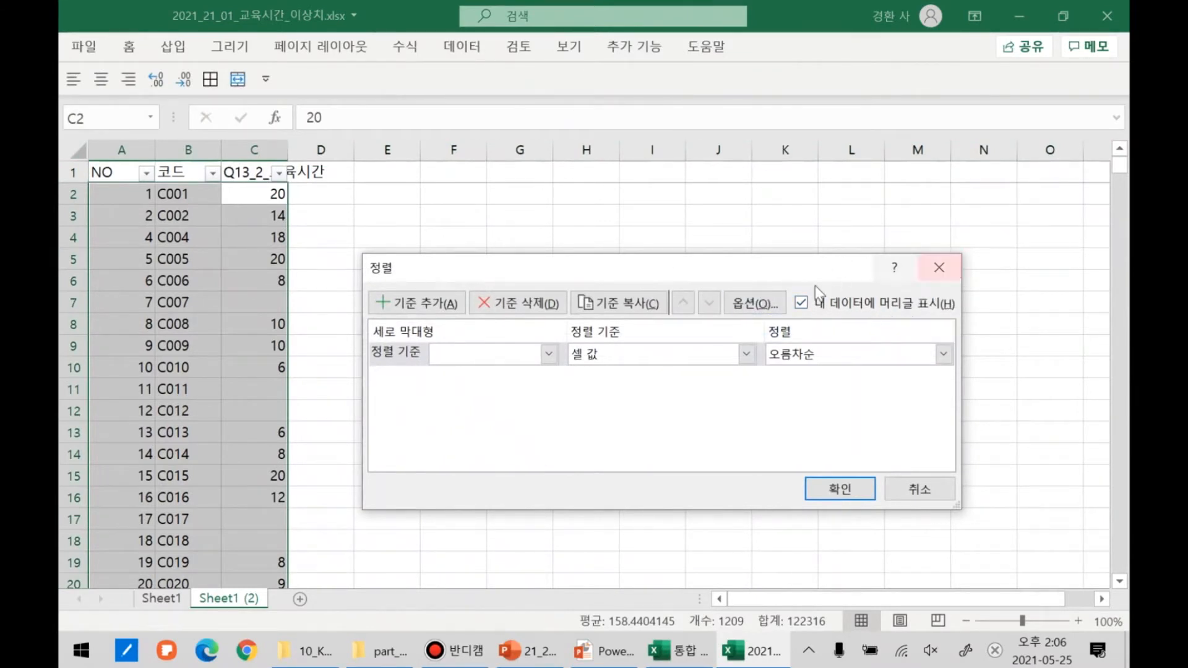
{"action": "left_click", "coordinate": [548, 354]}
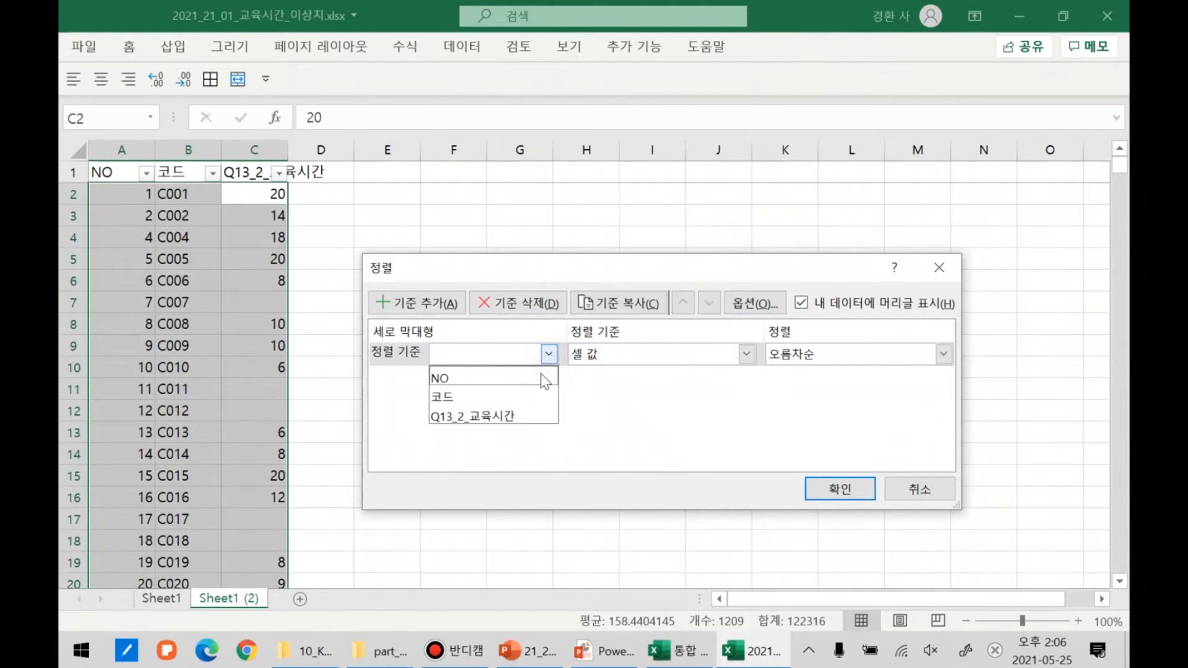
{"action": "left_click", "coordinate": [534, 416]}
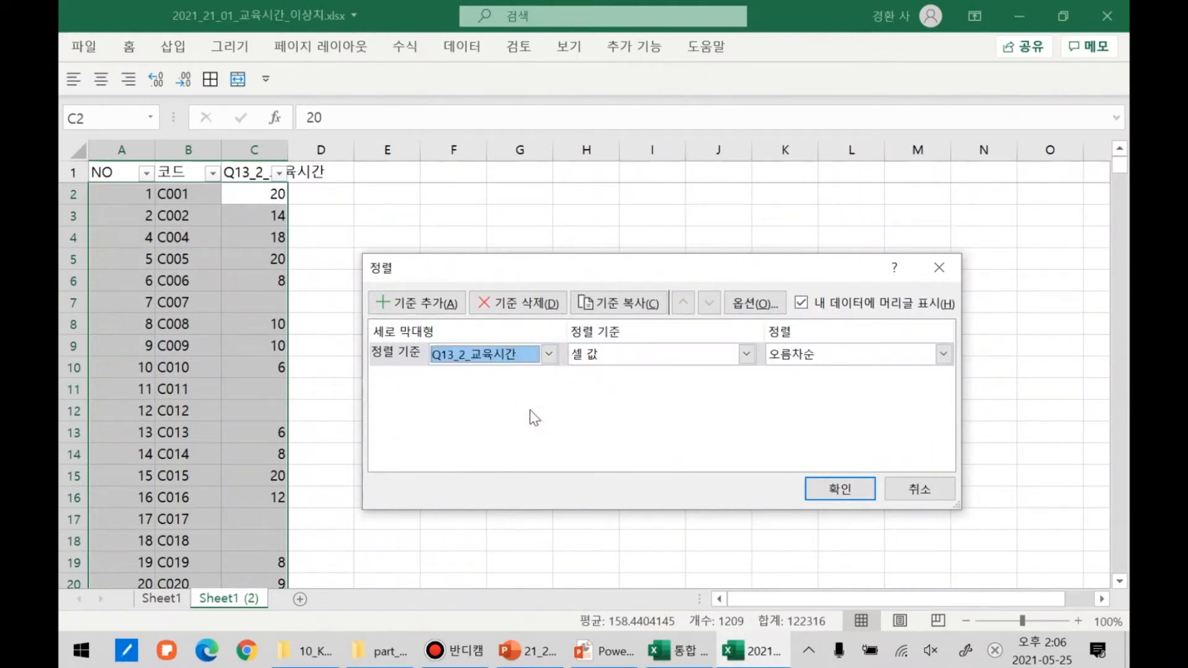
{"action": "left_click", "coordinate": [876, 356]}
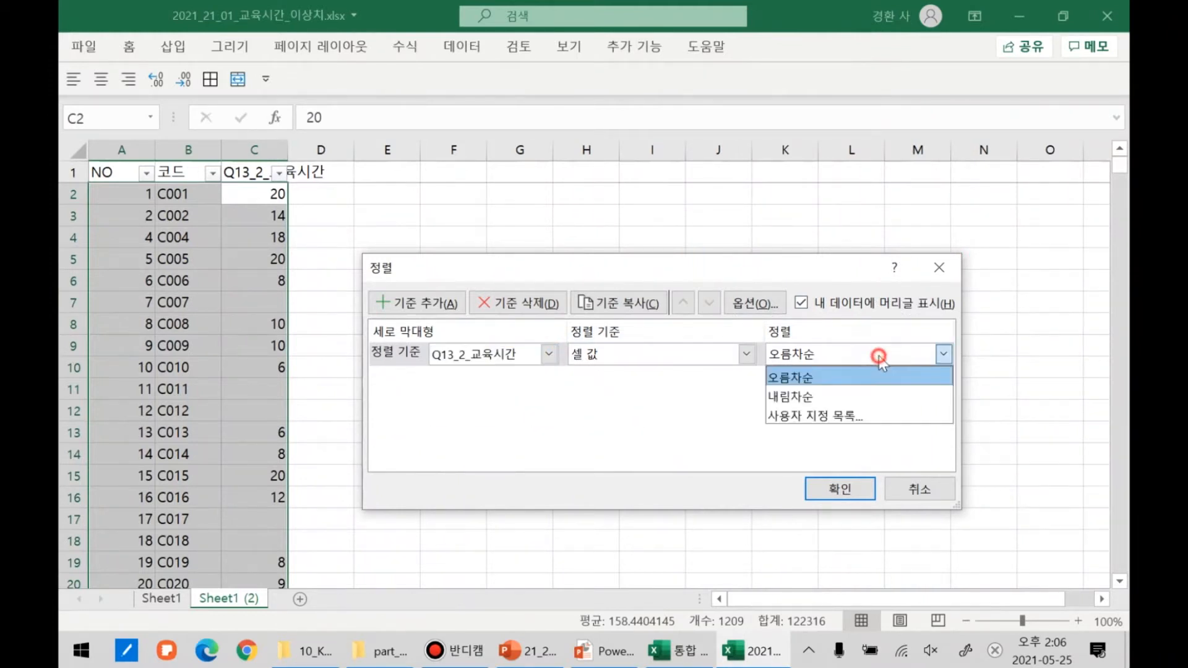
{"action": "left_click", "coordinate": [878, 396]}
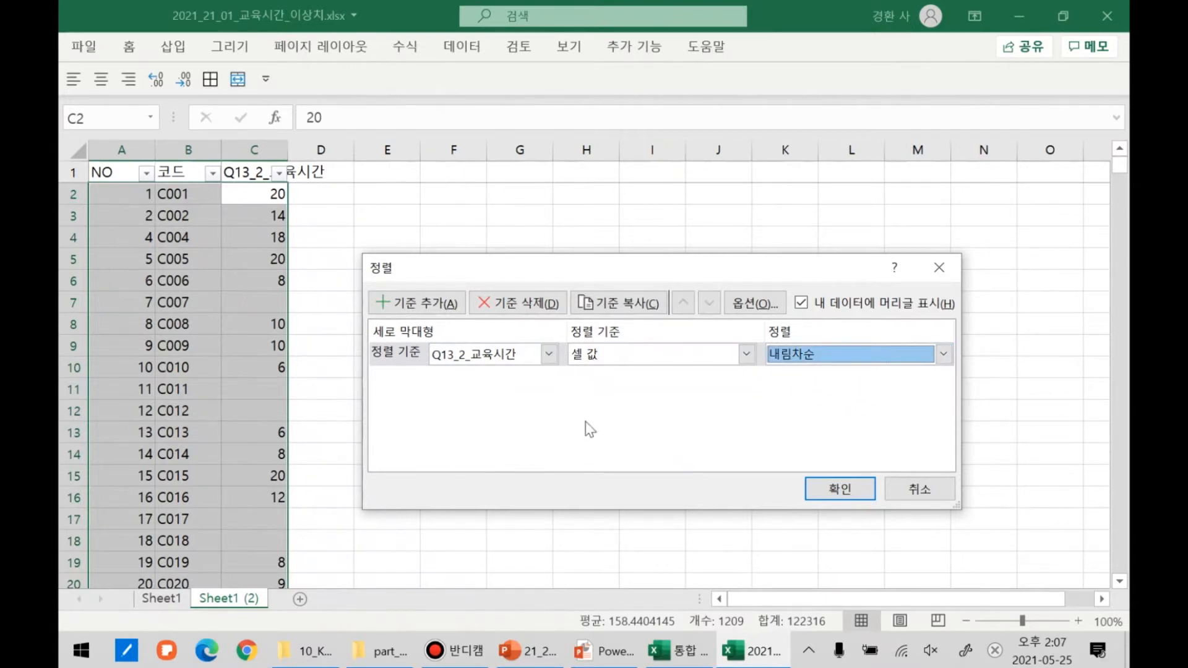
{"action": "left_click", "coordinate": [831, 486]}
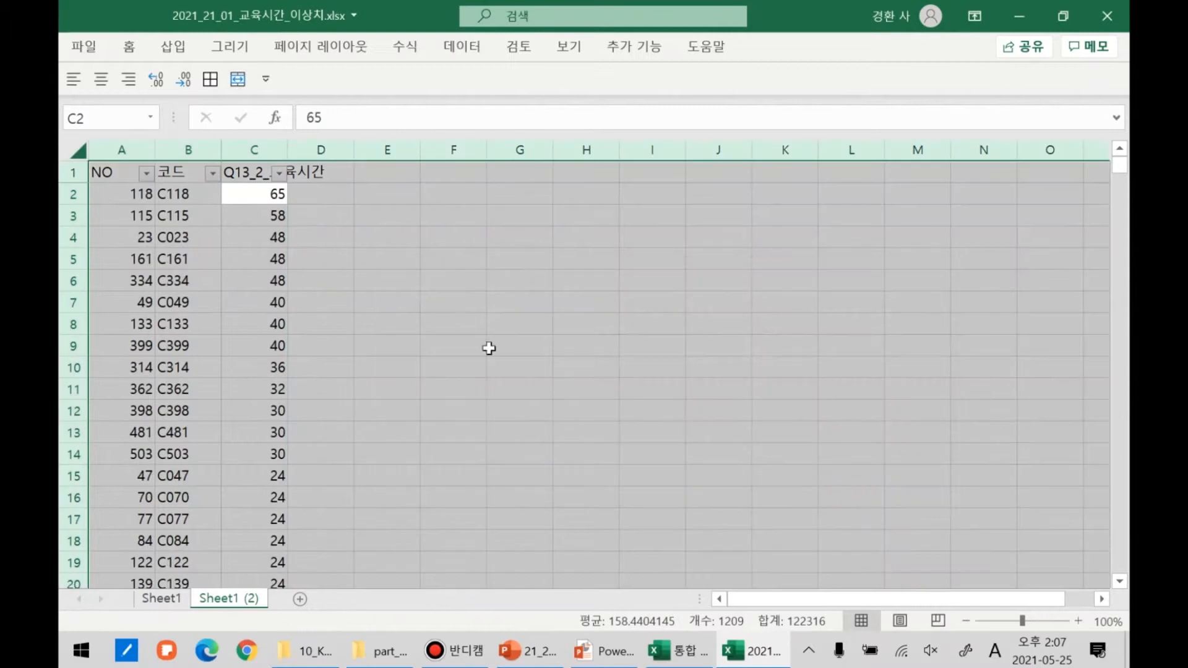
Examine the sorted Q13_2_교육시간 column from its largest values to its last entries and return to the start of the data.
{"action": "left_click", "coordinate": [269, 193]}
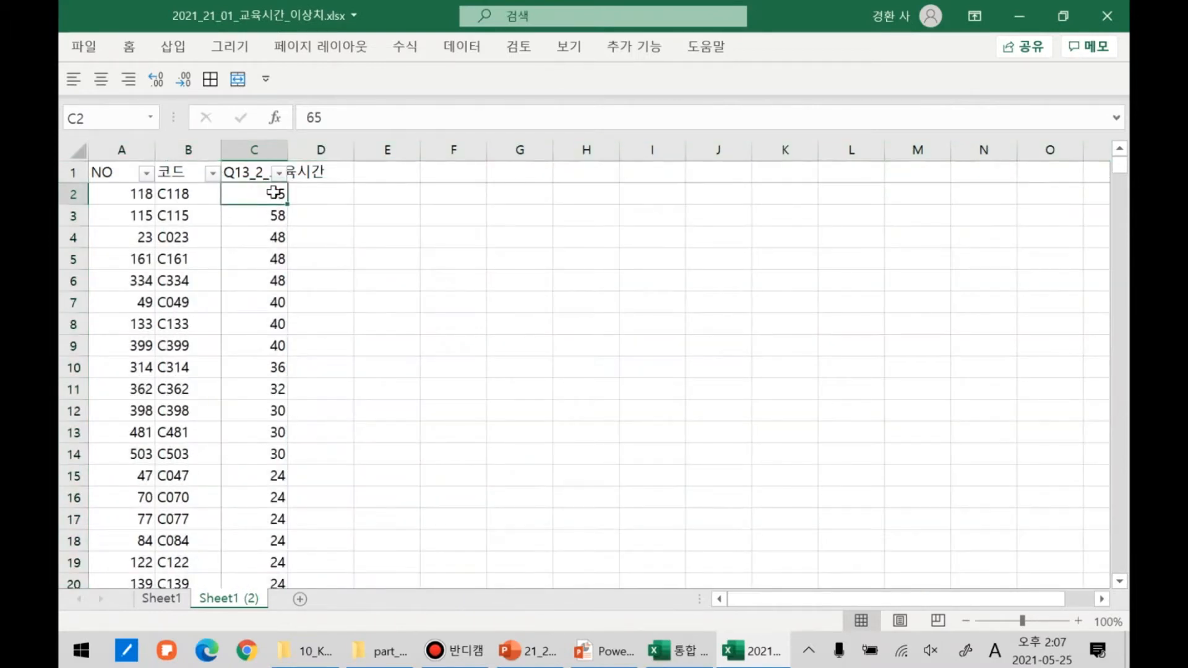
{"action": "key", "text": "ctrl+Down"}
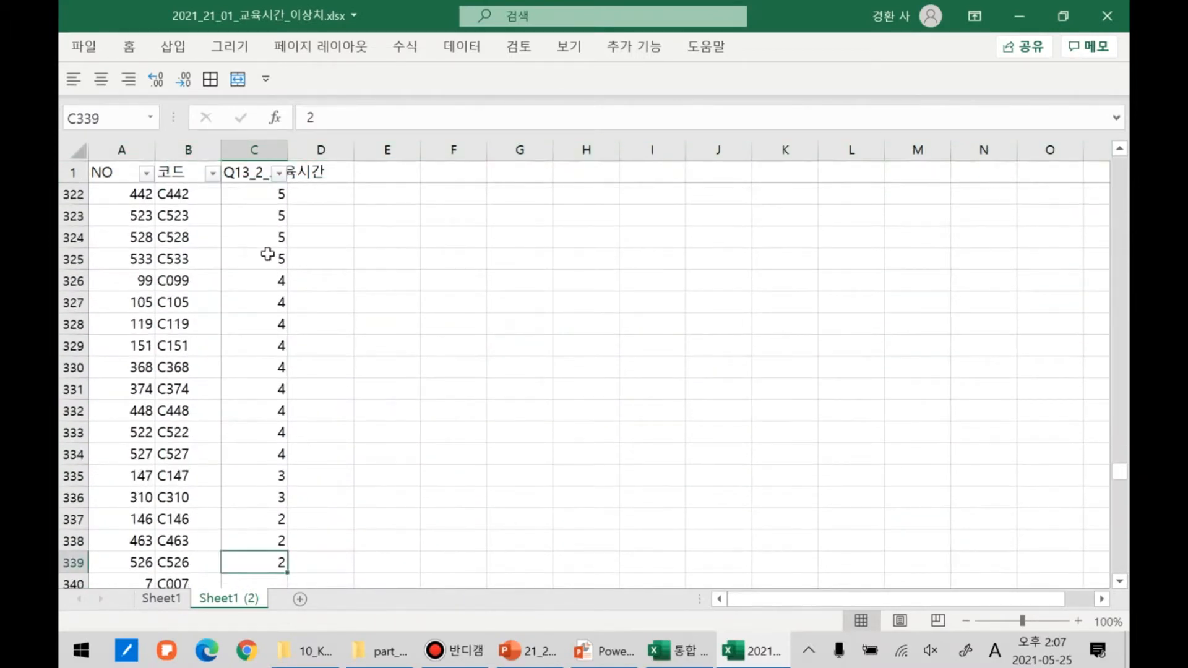
{"action": "scroll", "coordinate": [328, 412], "scroll_direction": "down", "scroll_amount": 2}
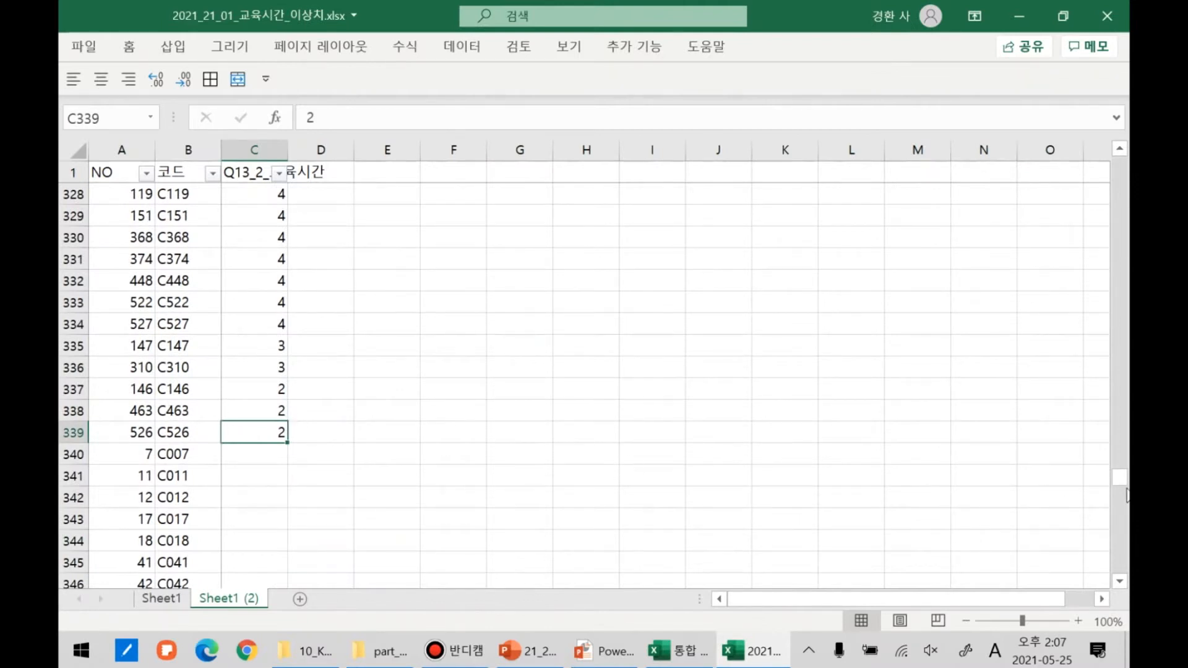
{"action": "left_click_drag", "start_coordinate": [1124, 485], "coordinate": [1120, 142]}
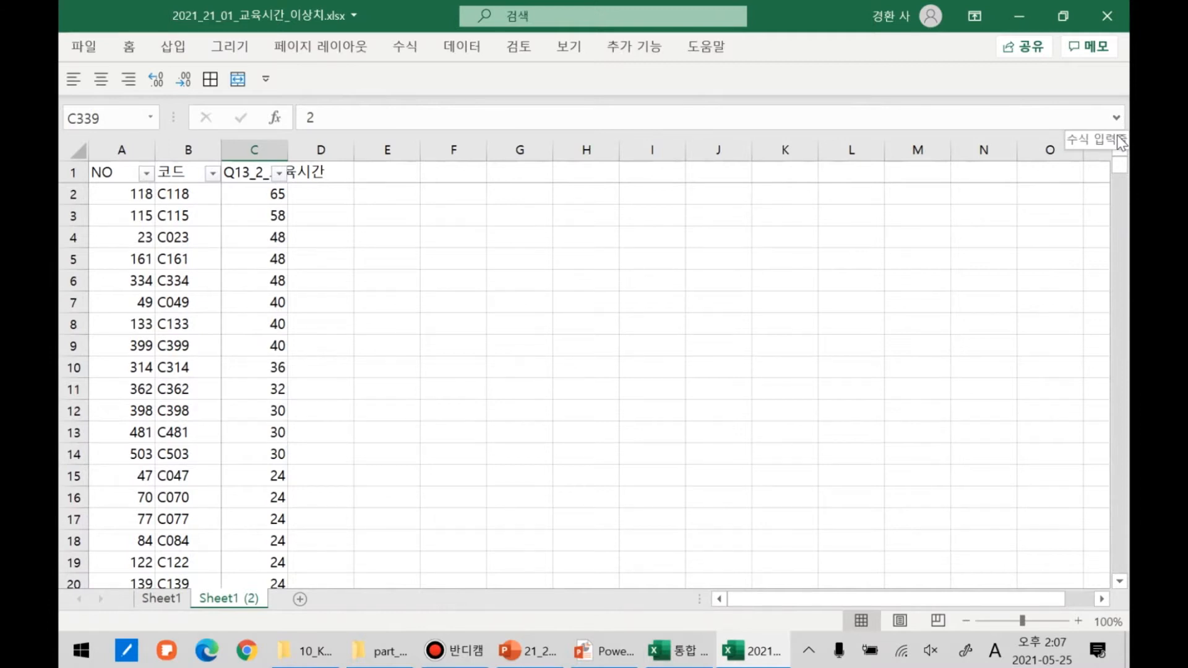
Sketch three adjoining histogram bars in black ink over columns I to K, with the middle bar tallest.
{"action": "left_click_drag", "start_coordinate": [641, 308], "coordinate": [658, 409]}
{"action": "left_click_drag", "start_coordinate": [638, 313], "coordinate": [686, 398]}
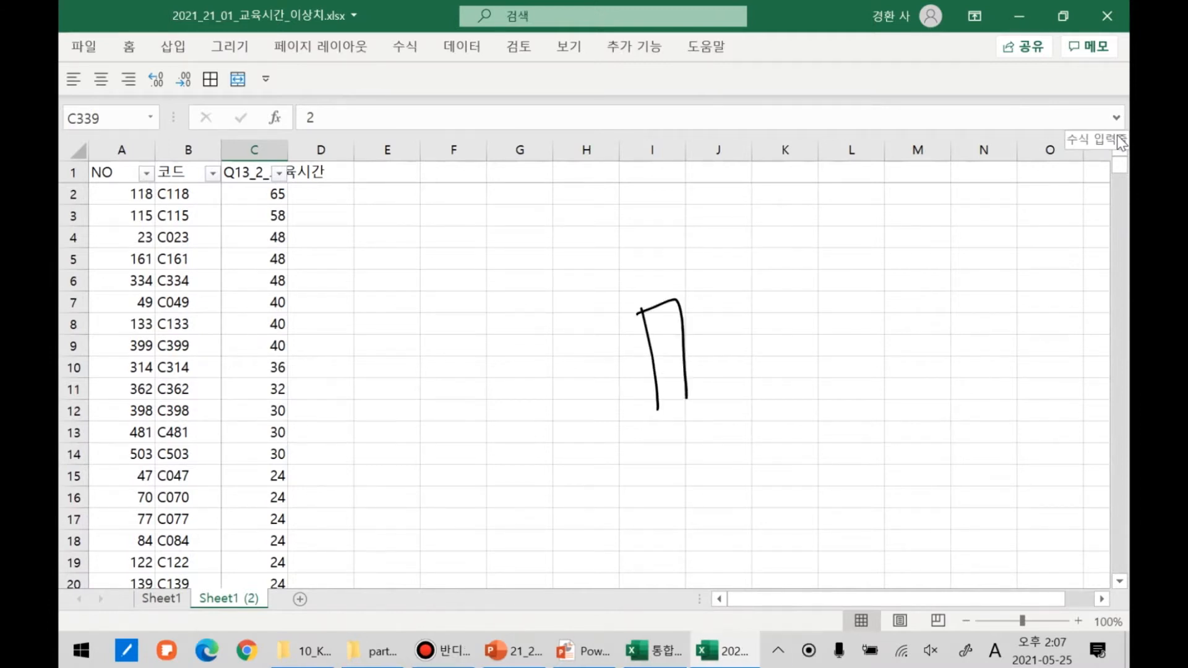
{"action": "mouse_move", "coordinate": [690, 266]}
{"action": "left_mouse_down"}
{"action": "mouse_move", "coordinate": [693, 384]}
{"action": "mouse_move", "coordinate": [720, 395]}
{"action": "left_mouse_up"}
{"action": "mouse_move", "coordinate": [718, 313]}
{"action": "left_mouse_down"}
{"action": "mouse_move", "coordinate": [718, 380]}
{"action": "mouse_move", "coordinate": [754, 407]}
{"action": "left_mouse_up"}
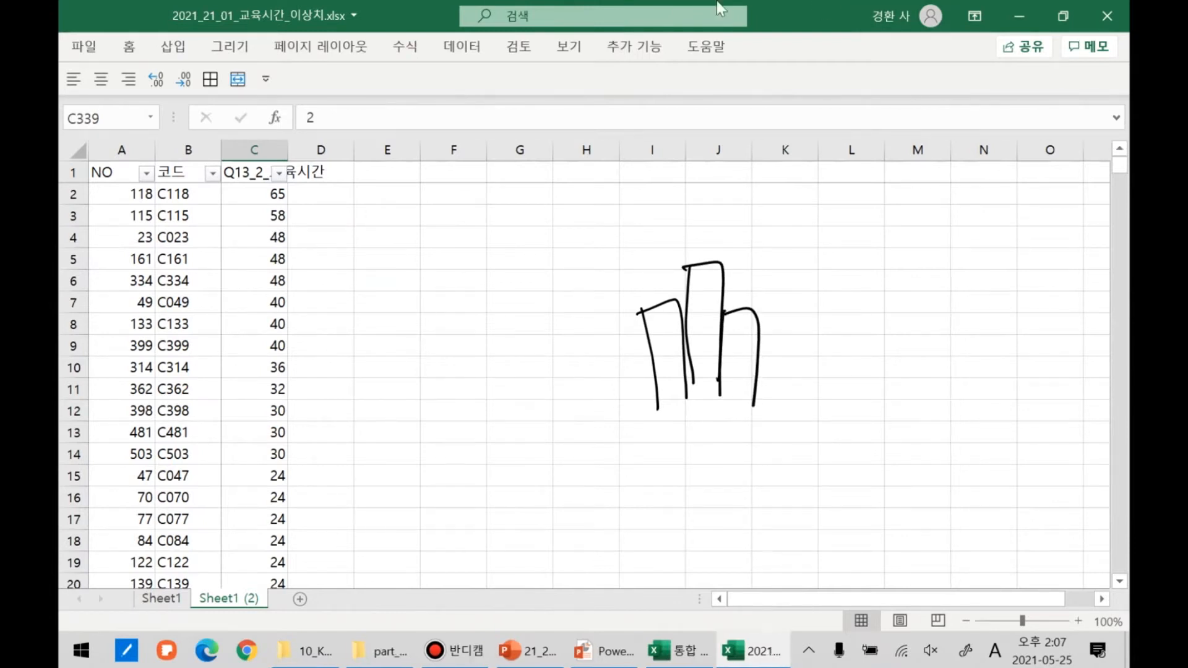
Erase all the ink strokes of the sketched bars from the sheet.
{"action": "left_click", "coordinate": [247, 47]}
{"action": "left_click", "coordinate": [194, 83]}
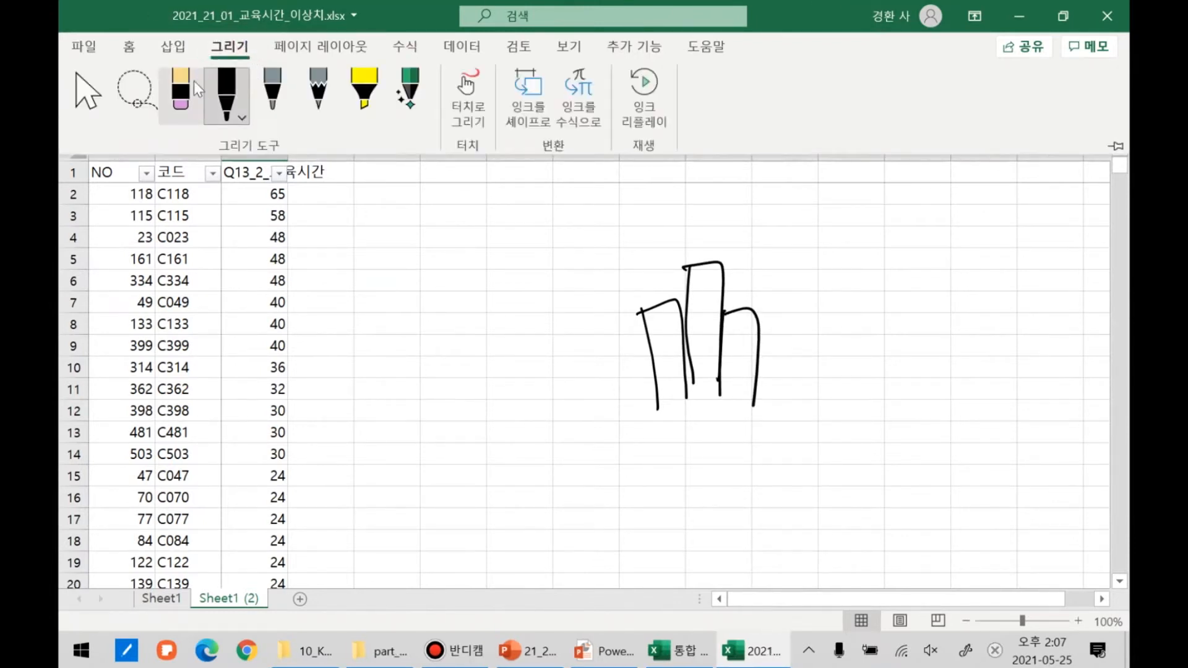
{"action": "left_click", "coordinate": [733, 288]}
{"action": "left_click_drag", "start_coordinate": [668, 312], "coordinate": [752, 315]}
{"action": "mouse_move", "coordinate": [755, 241]}
{"action": "left_mouse_down"}
{"action": "mouse_move", "coordinate": [706, 276]}
{"action": "mouse_move", "coordinate": [676, 321]}
{"action": "mouse_move", "coordinate": [711, 352]}
{"action": "left_mouse_up"}
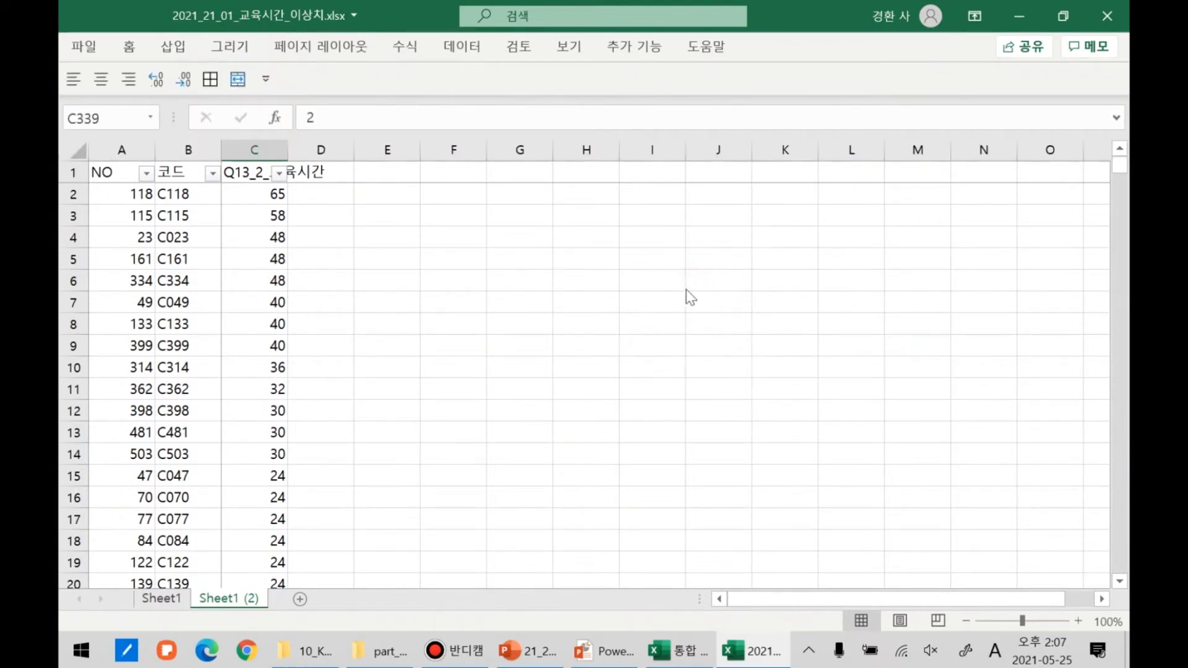
Create a histogram of Q13_2_교육시간 with the KESS_SAPA add-in, using column-based data and an automatic number of classes.
{"action": "left_click", "coordinate": [646, 53]}
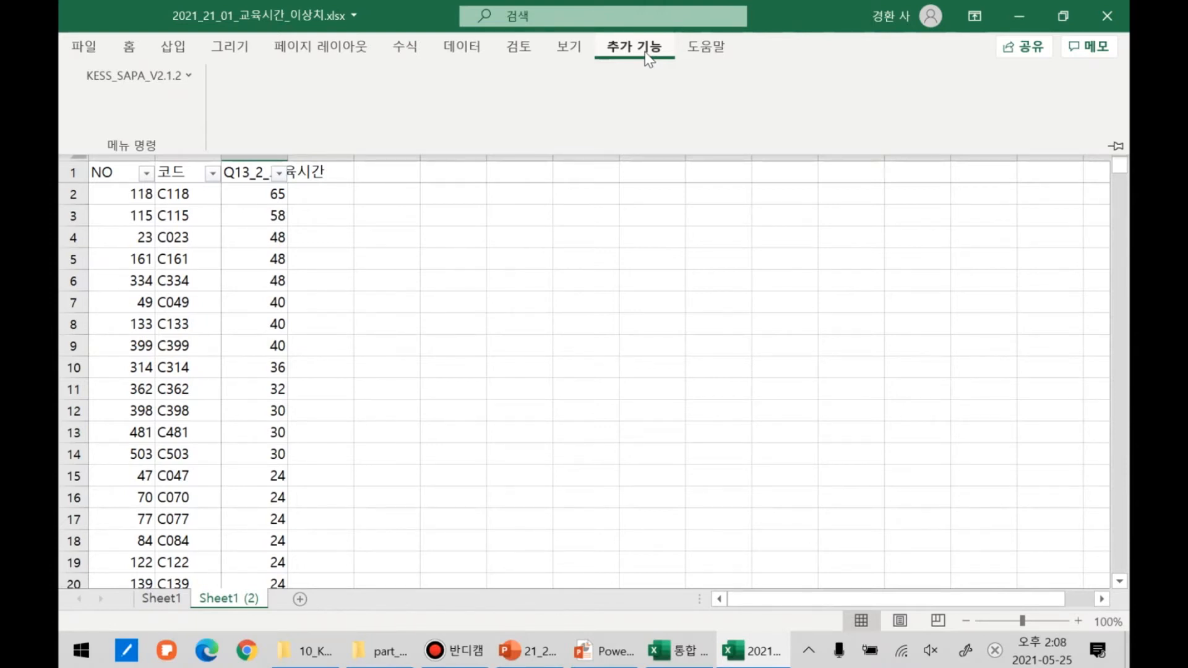
{"action": "left_click", "coordinate": [154, 78]}
{"action": "mouse_move", "coordinate": [196, 434]}
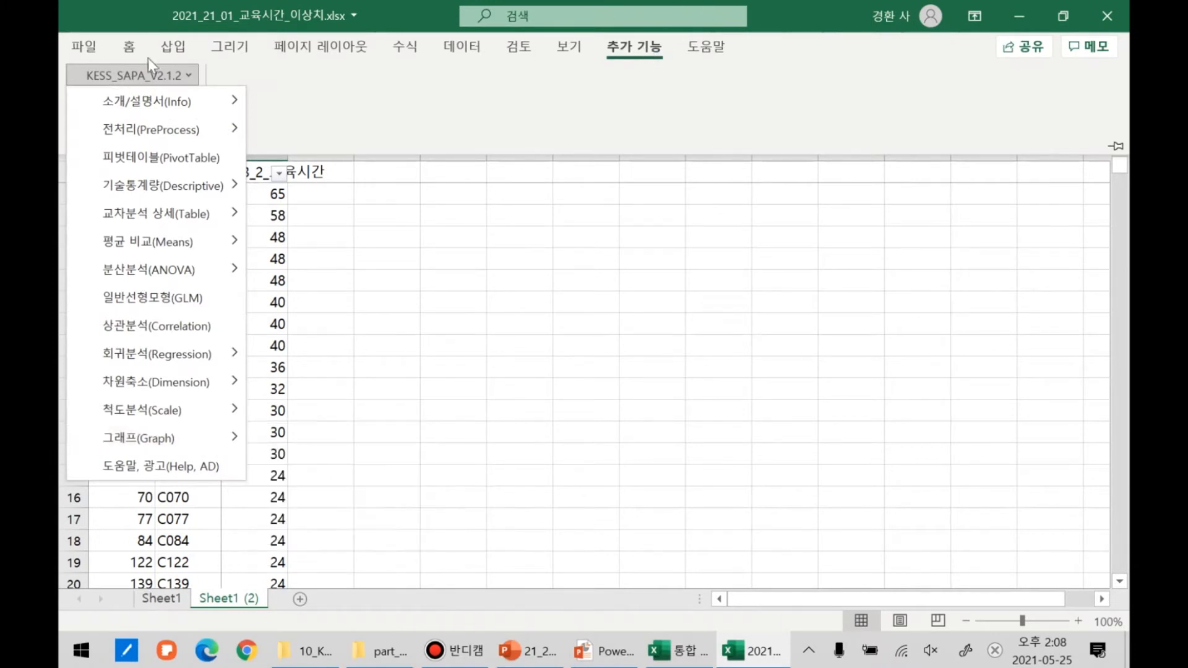
{"action": "mouse_move", "coordinate": [158, 439]}
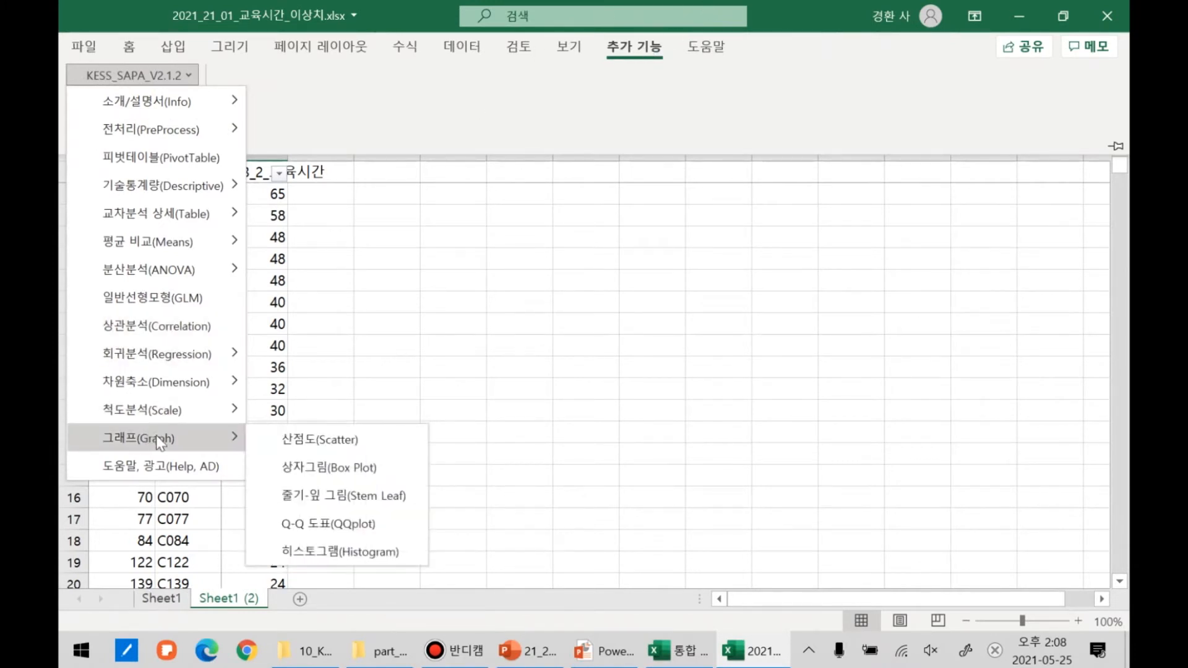
{"action": "left_click", "coordinate": [336, 560]}
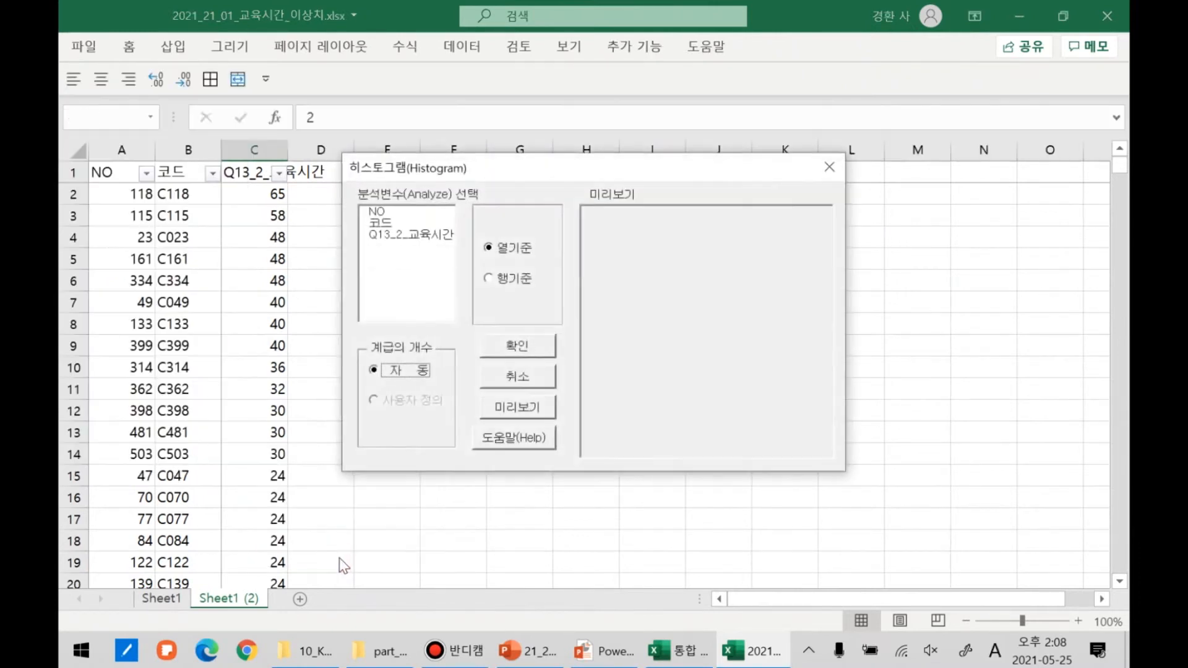
{"action": "left_click", "coordinate": [426, 235]}
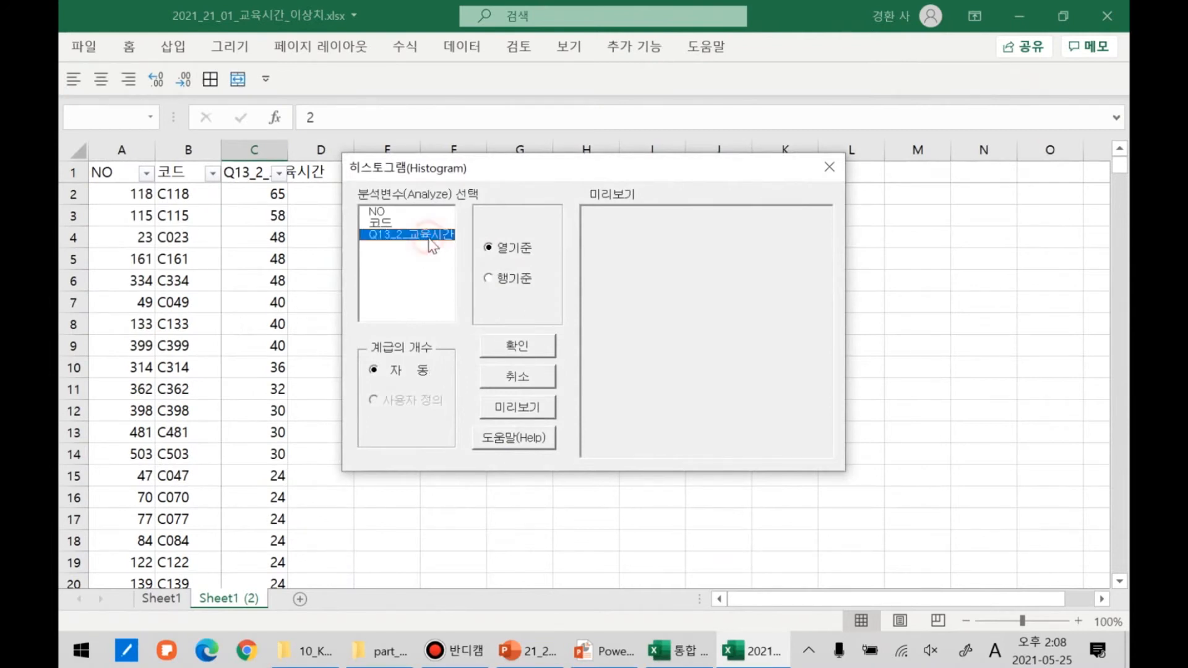
{"action": "left_click", "coordinate": [509, 347]}
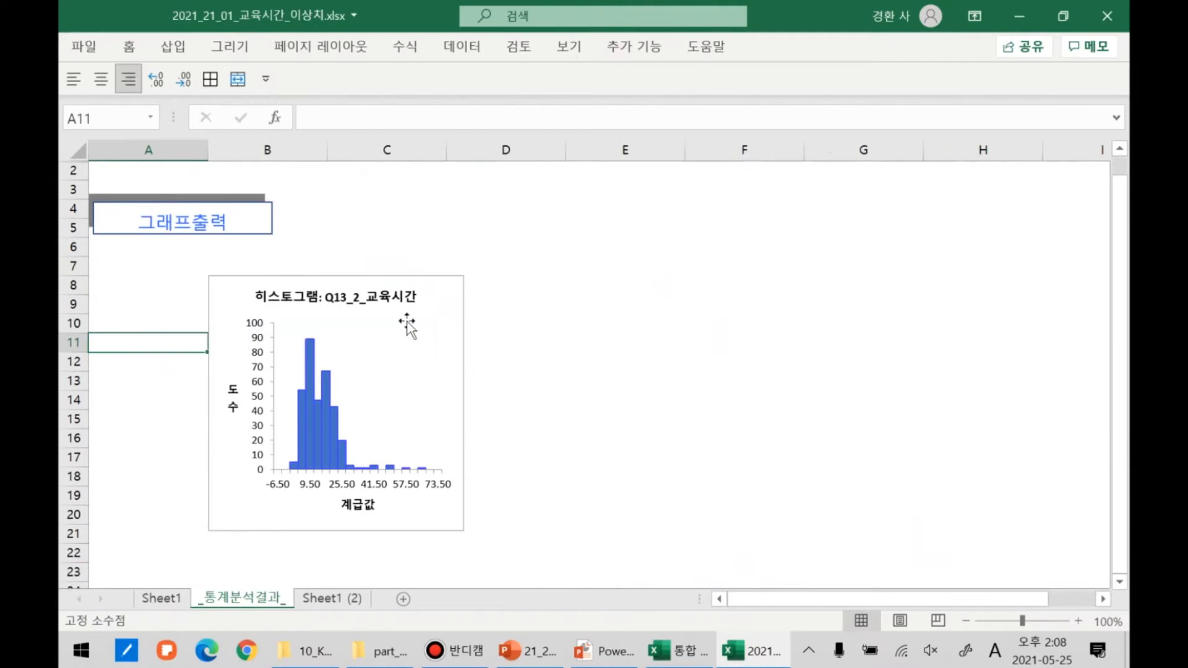
Create a second KESS_SAPA histogram of Q13_2_교육시간 from Sheet1 (2), column-based with automatic classes, and widen the chart to span columns B to F.
{"action": "left_click", "coordinate": [337, 598]}
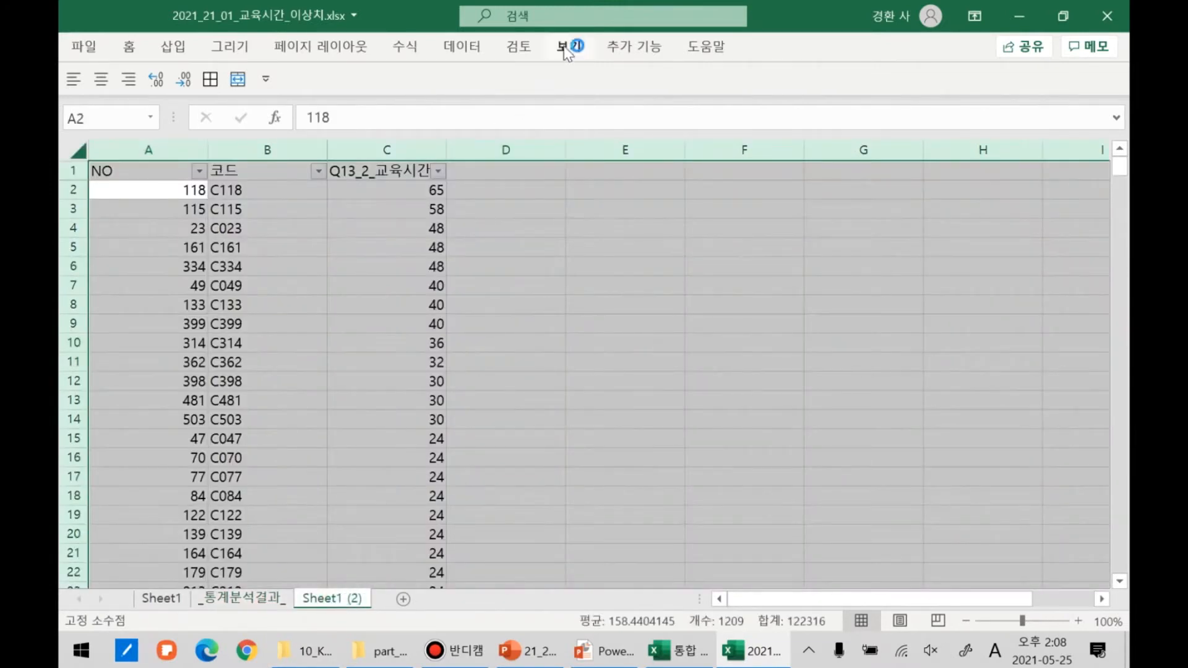
{"action": "left_click", "coordinate": [634, 47]}
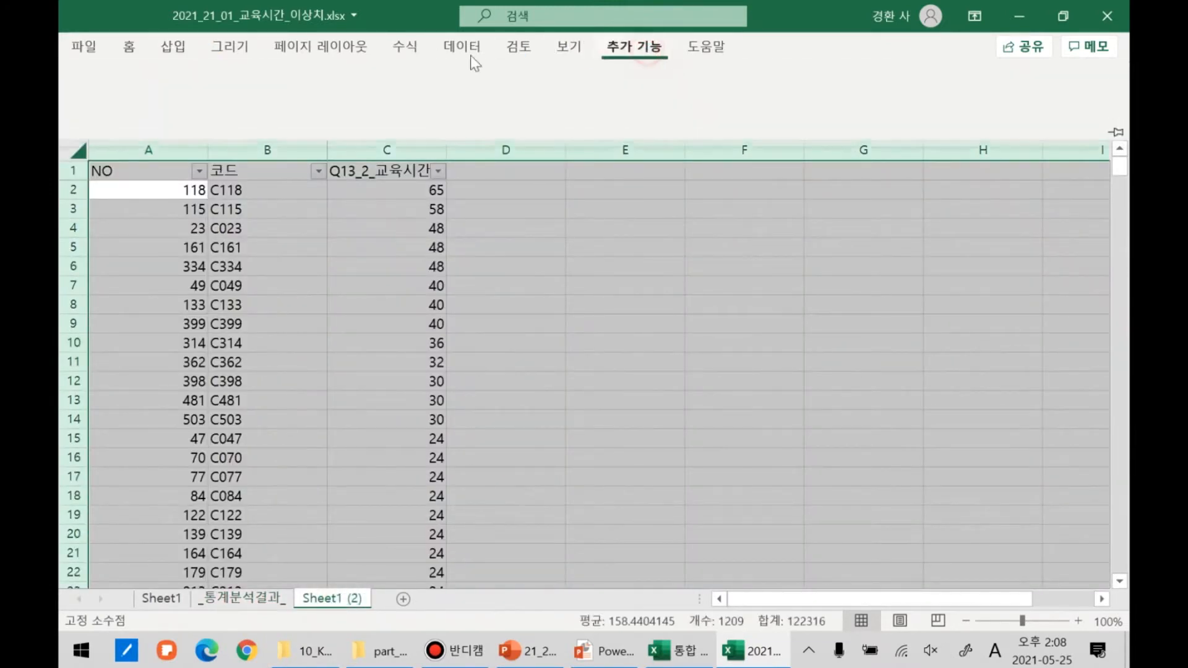
{"action": "left_click", "coordinate": [113, 76]}
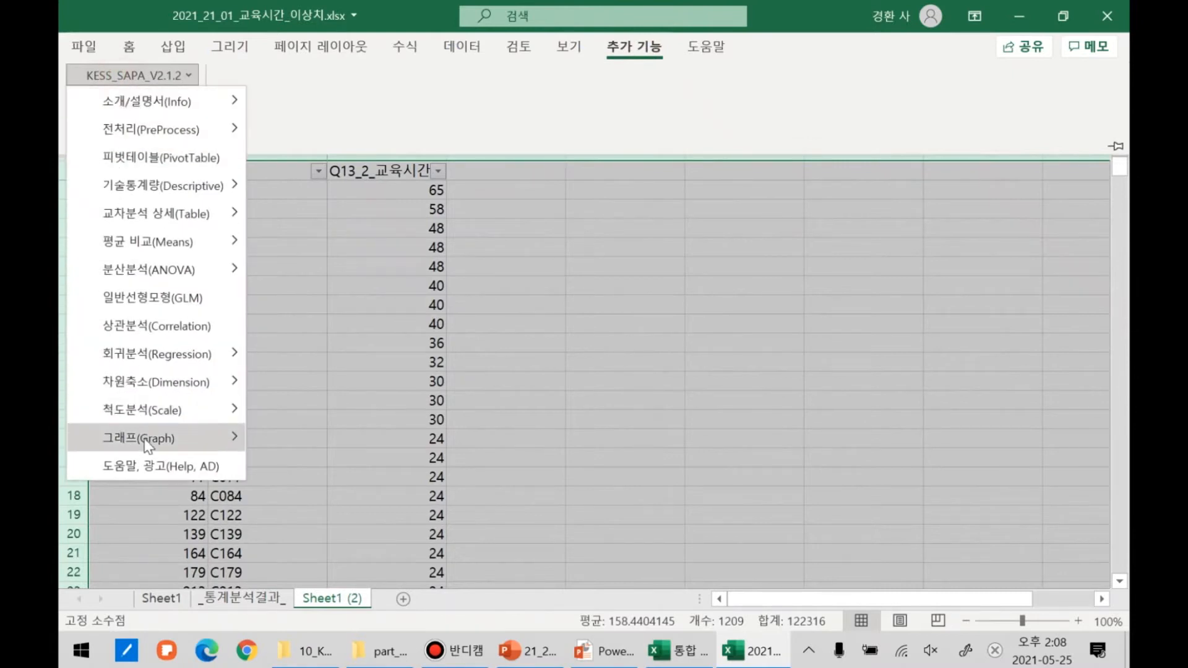
{"action": "left_click", "coordinate": [321, 549]}
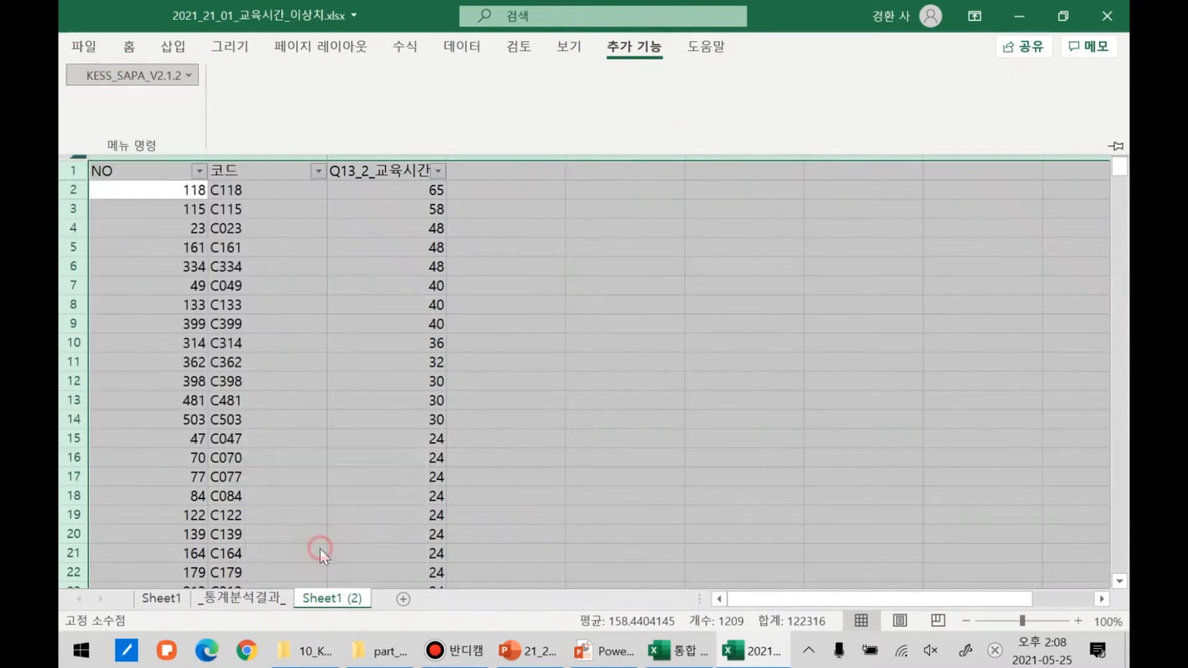
{"action": "left_click", "coordinate": [415, 236]}
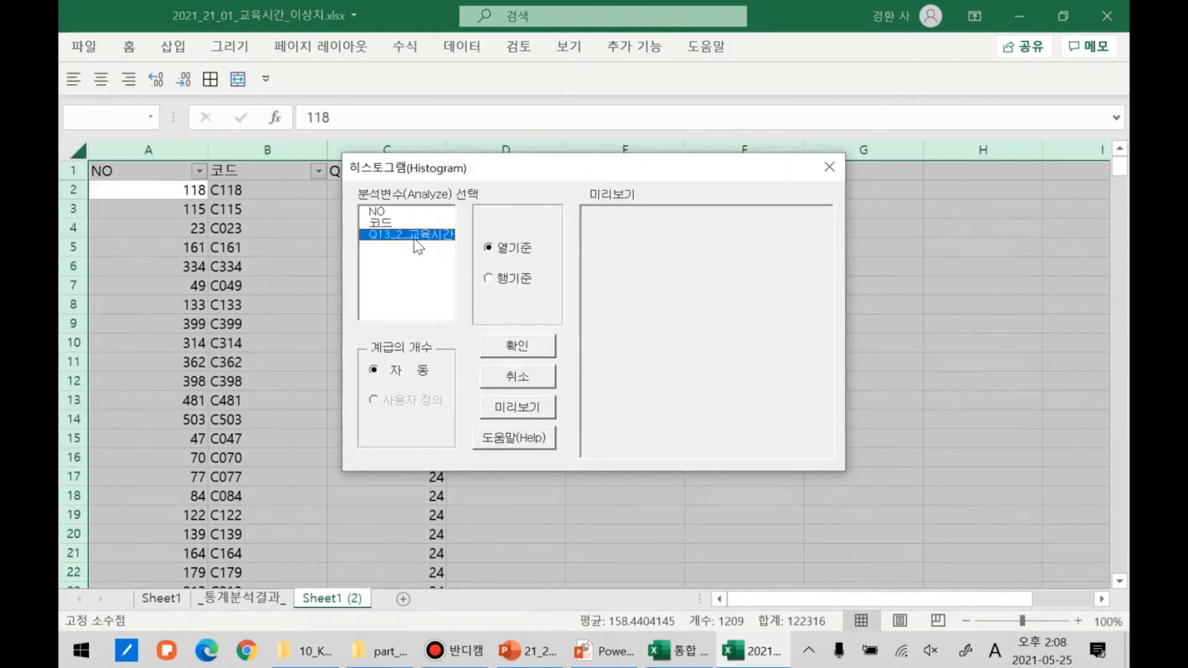
{"action": "left_click", "coordinate": [404, 235]}
{"action": "left_click", "coordinate": [516, 346]}
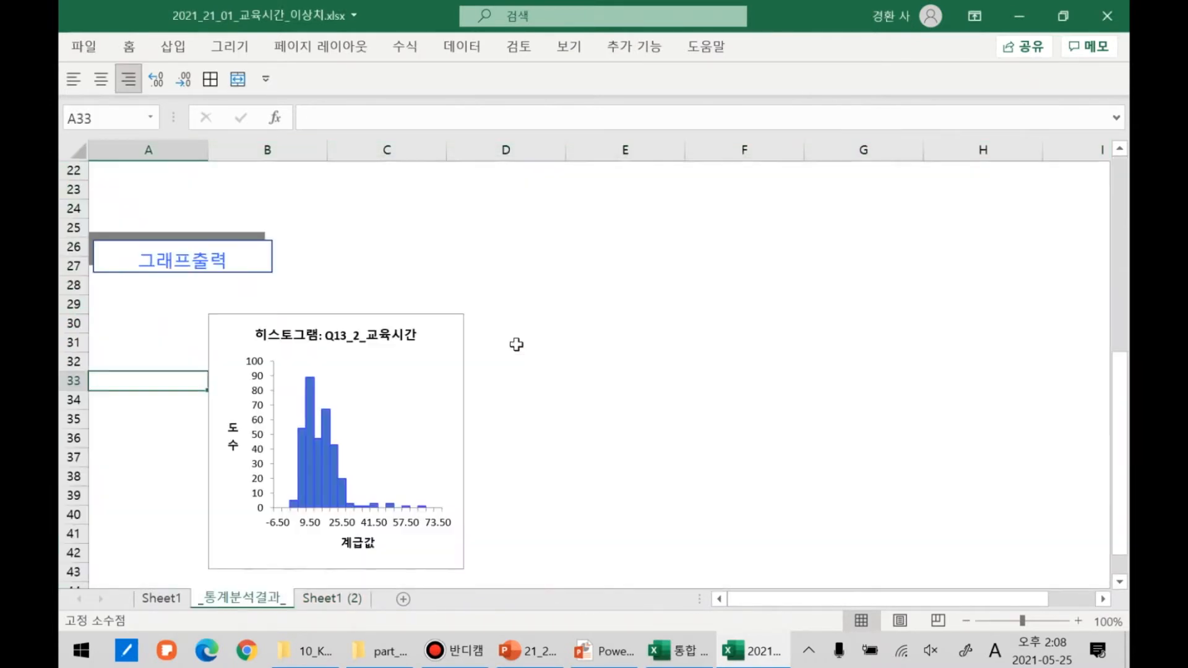
{"action": "left_click", "coordinate": [461, 432]}
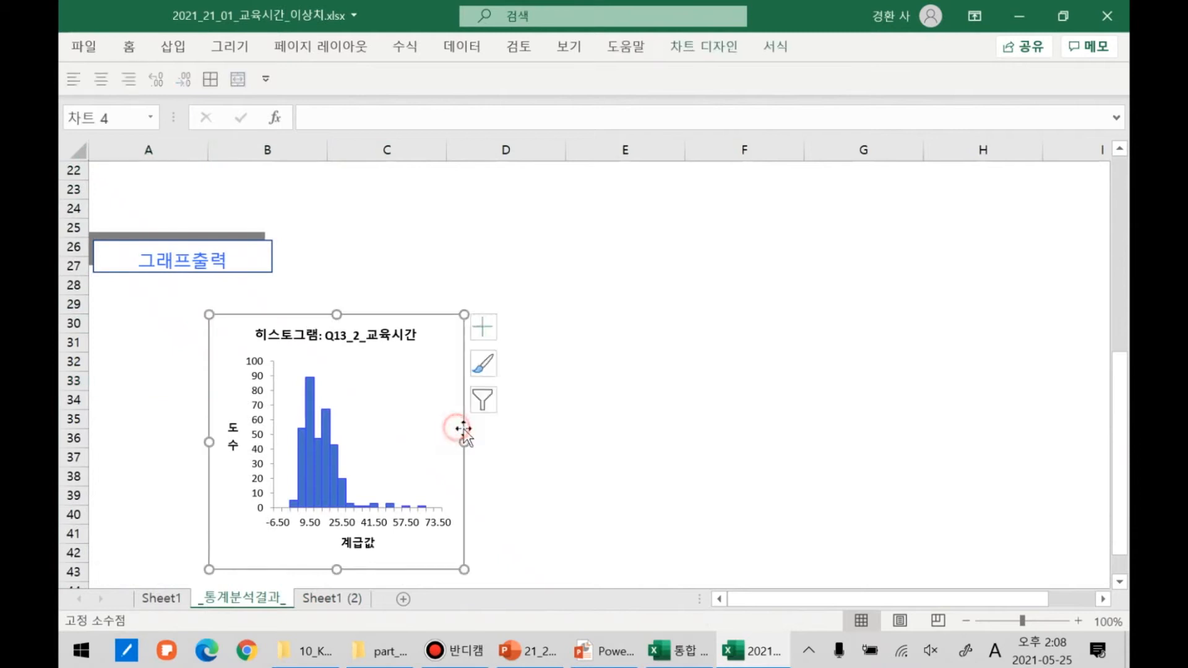
{"action": "left_click_drag", "start_coordinate": [464, 442], "coordinate": [770, 441]}
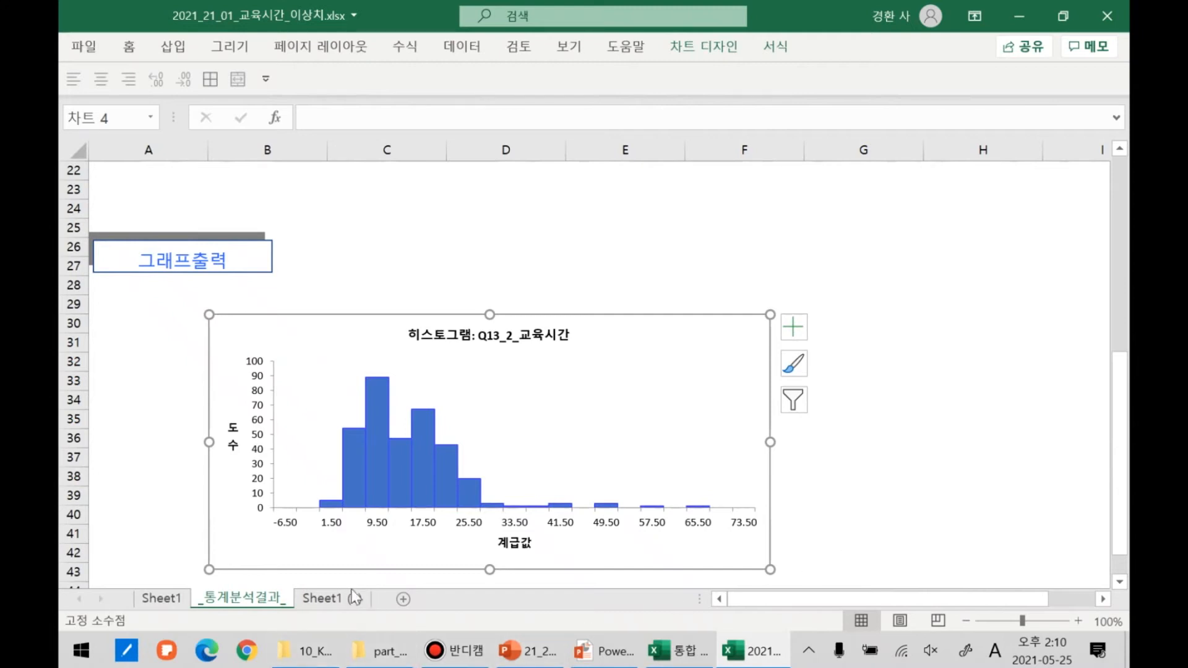
Start a KESS_SAPA descriptive statistics analysis on Sheet1 (2) with Q13_2_교육시간 as the analysis variable.
{"action": "left_click", "coordinate": [329, 599]}
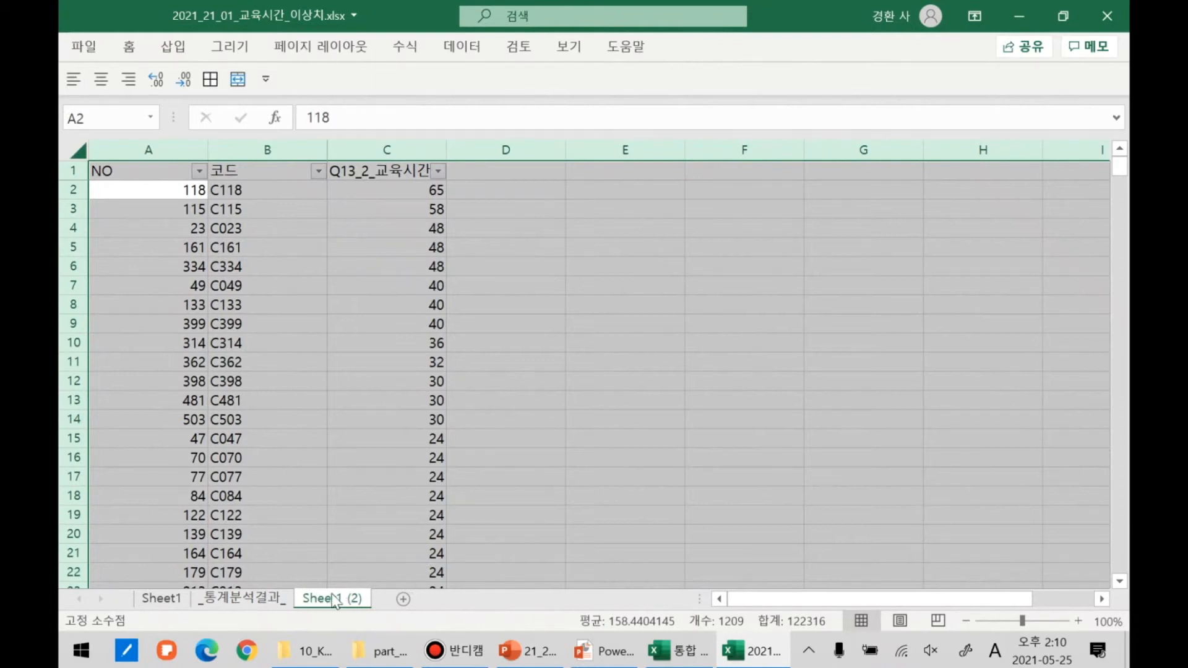
{"action": "left_click", "coordinate": [427, 346]}
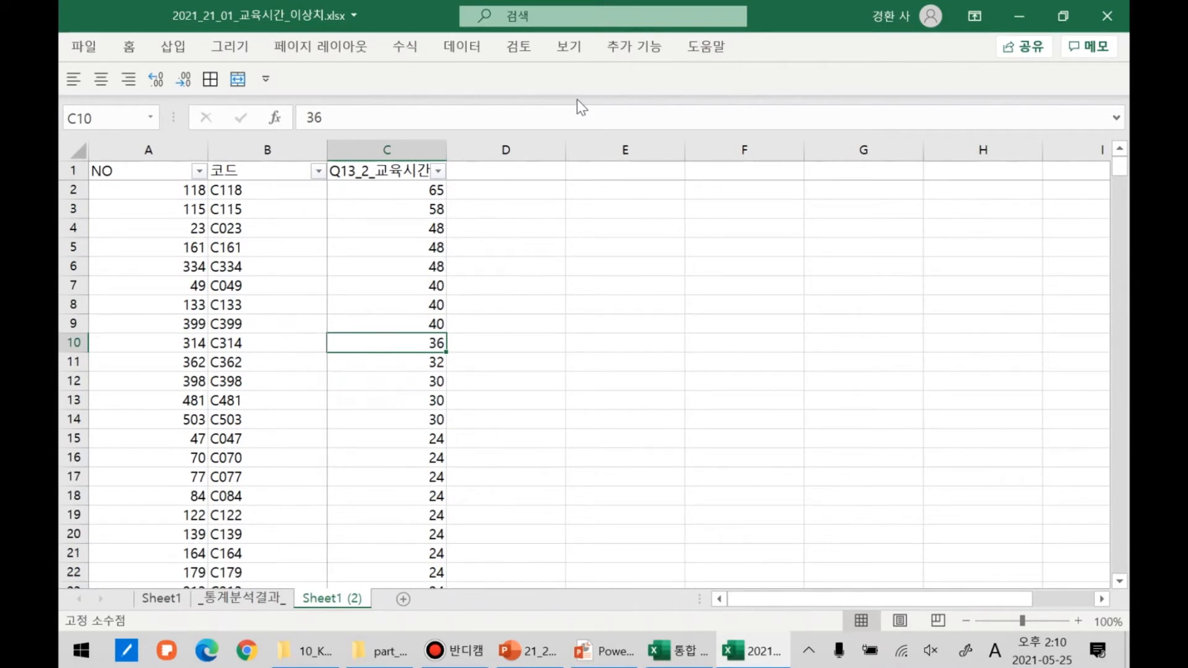
{"action": "left_click", "coordinate": [661, 49]}
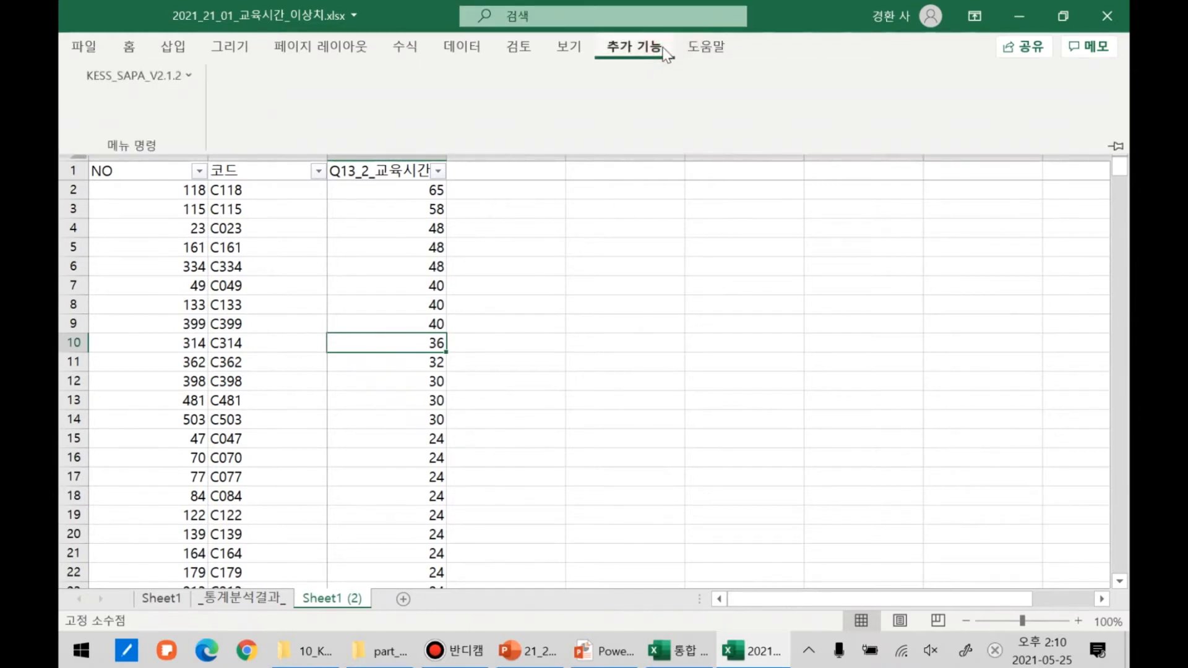
{"action": "left_click", "coordinate": [165, 81]}
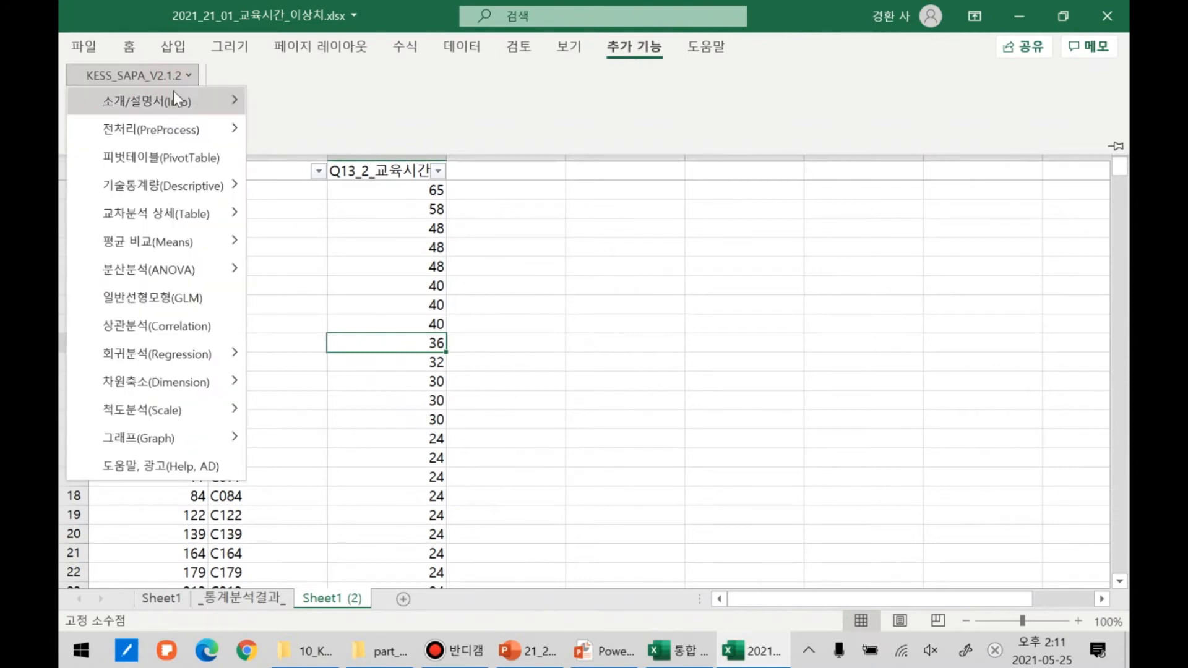
{"action": "mouse_move", "coordinate": [173, 183]}
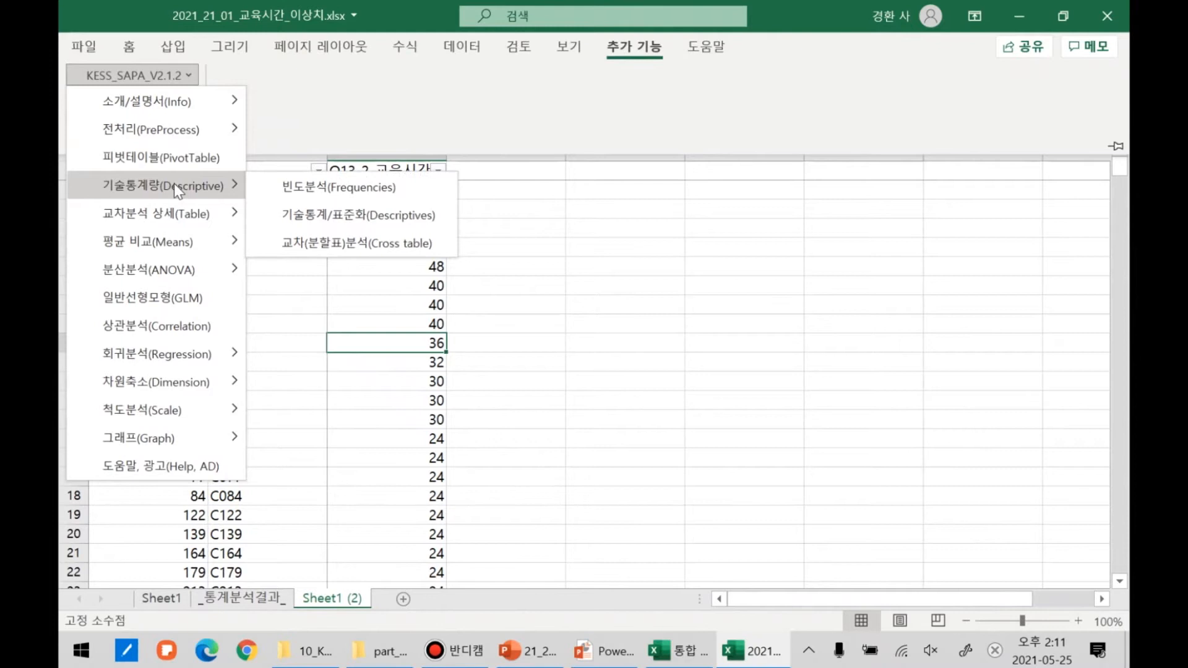
{"action": "left_click", "coordinate": [369, 221]}
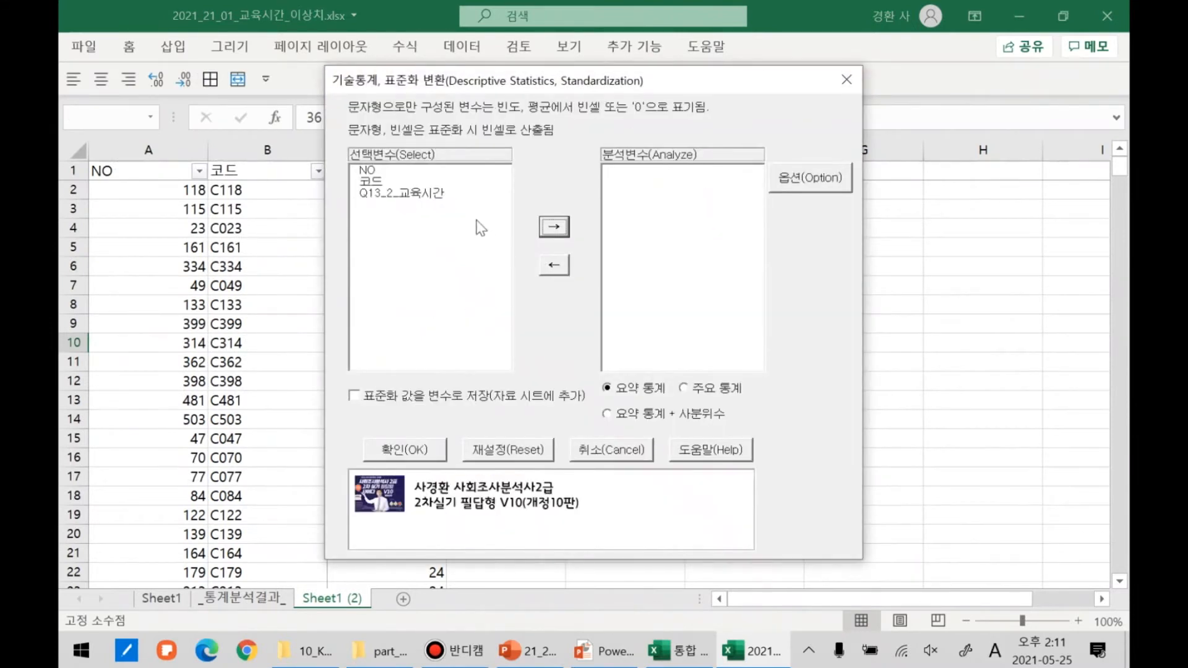
{"action": "left_click", "coordinate": [423, 194]}
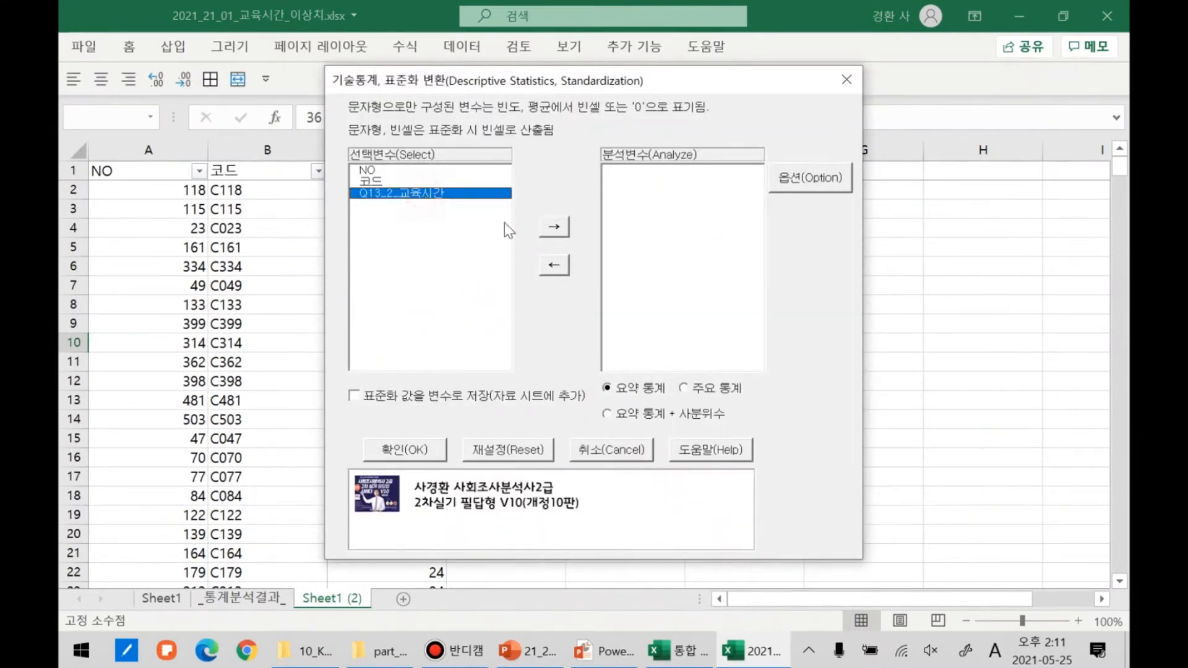
{"action": "left_click", "coordinate": [566, 234]}
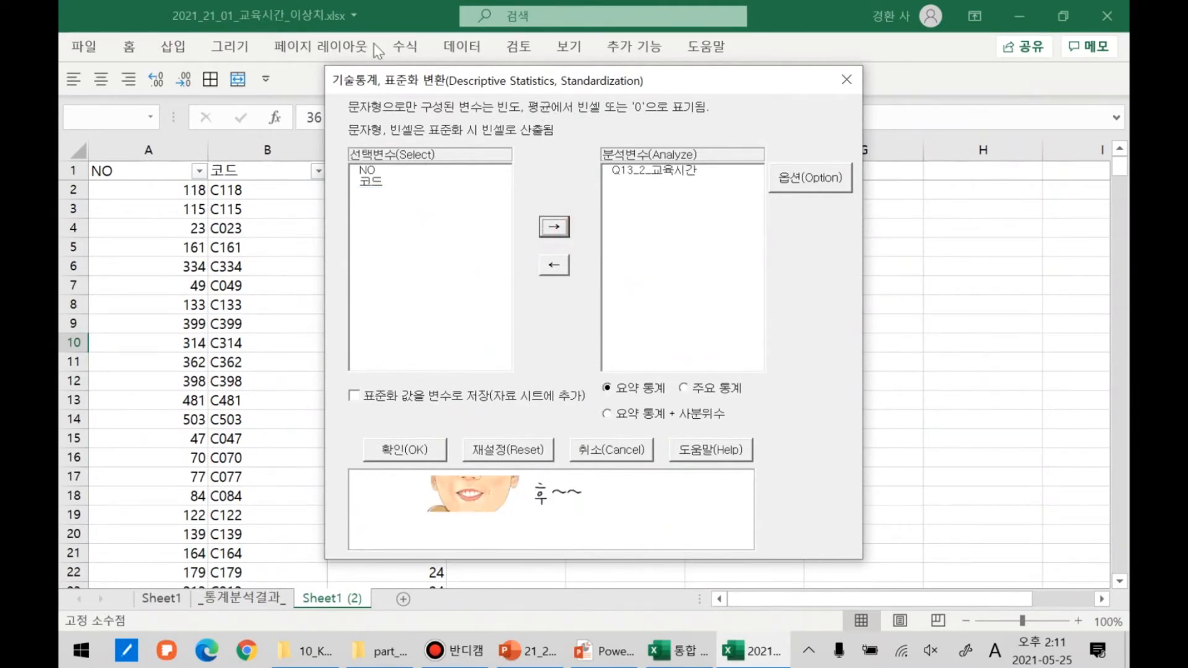
{"action": "left_click", "coordinate": [816, 181]}
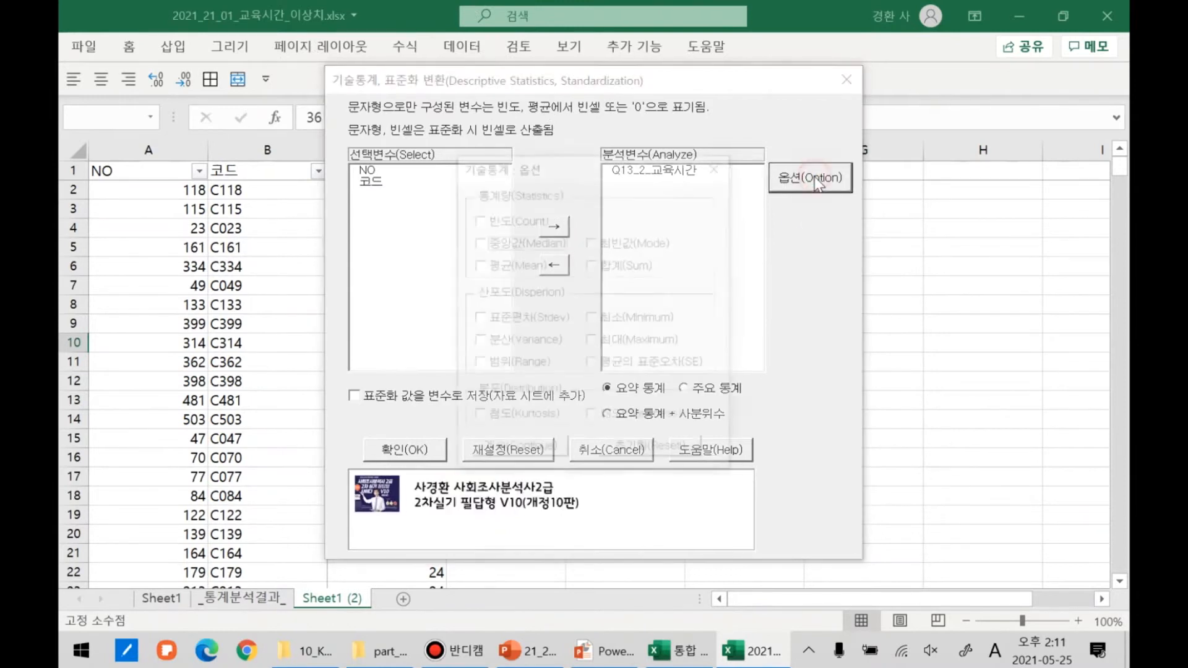
{"action": "left_click", "coordinate": [528, 221]}
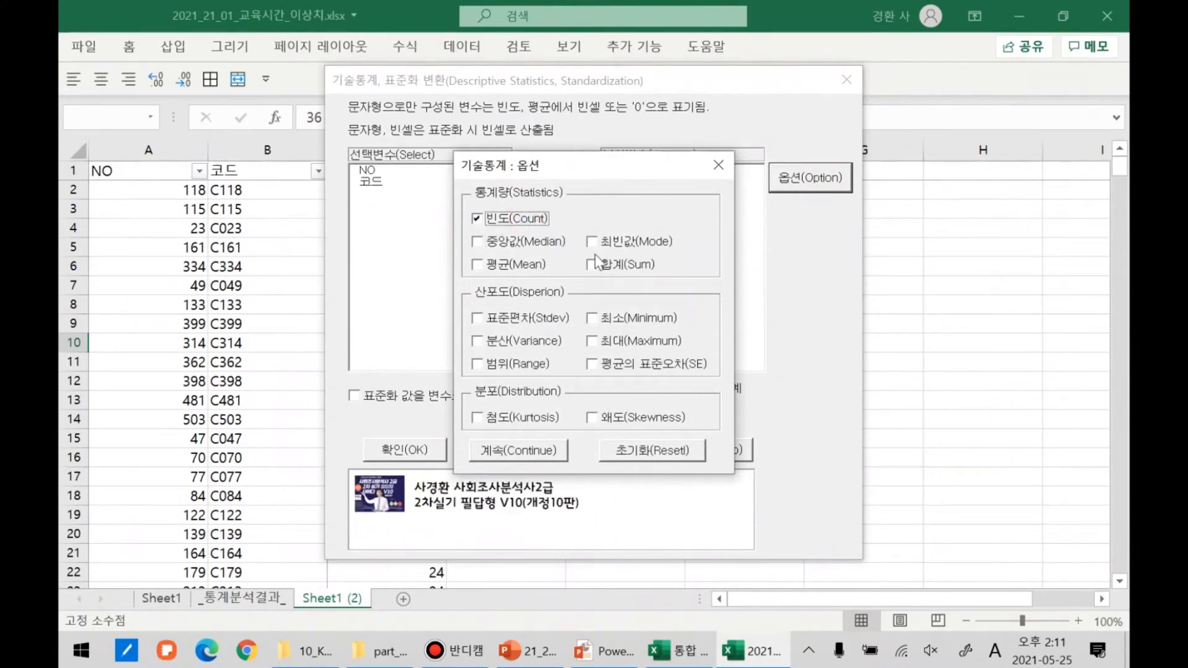
{"action": "left_click", "coordinate": [526, 266]}
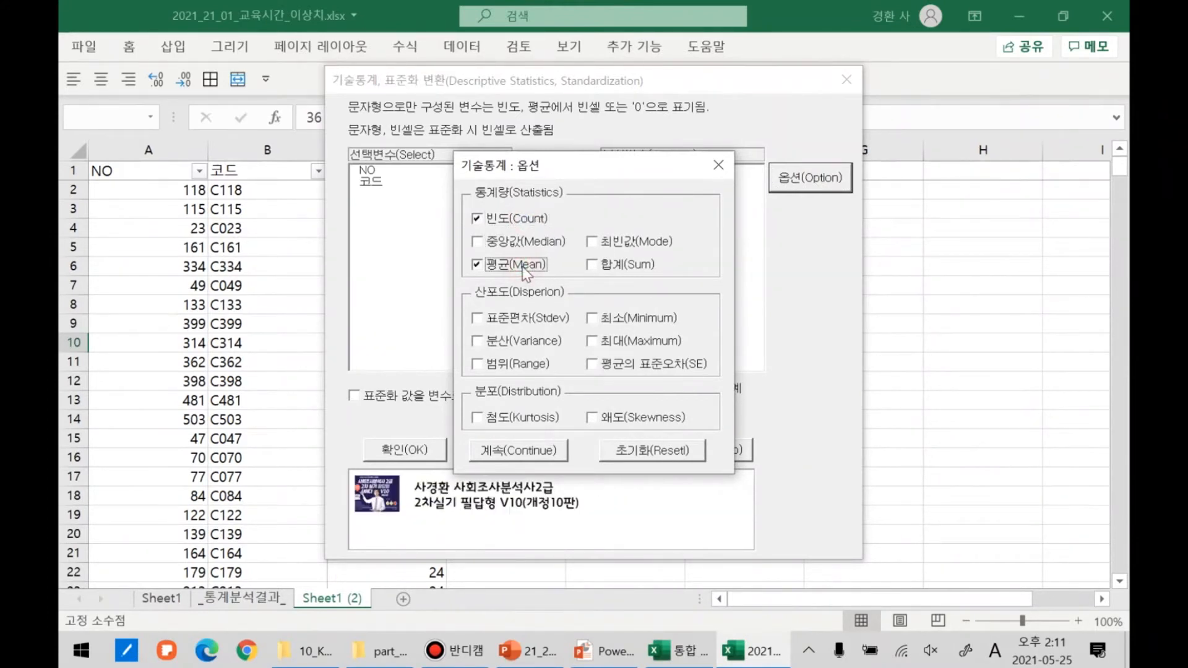
{"action": "left_click", "coordinate": [517, 318]}
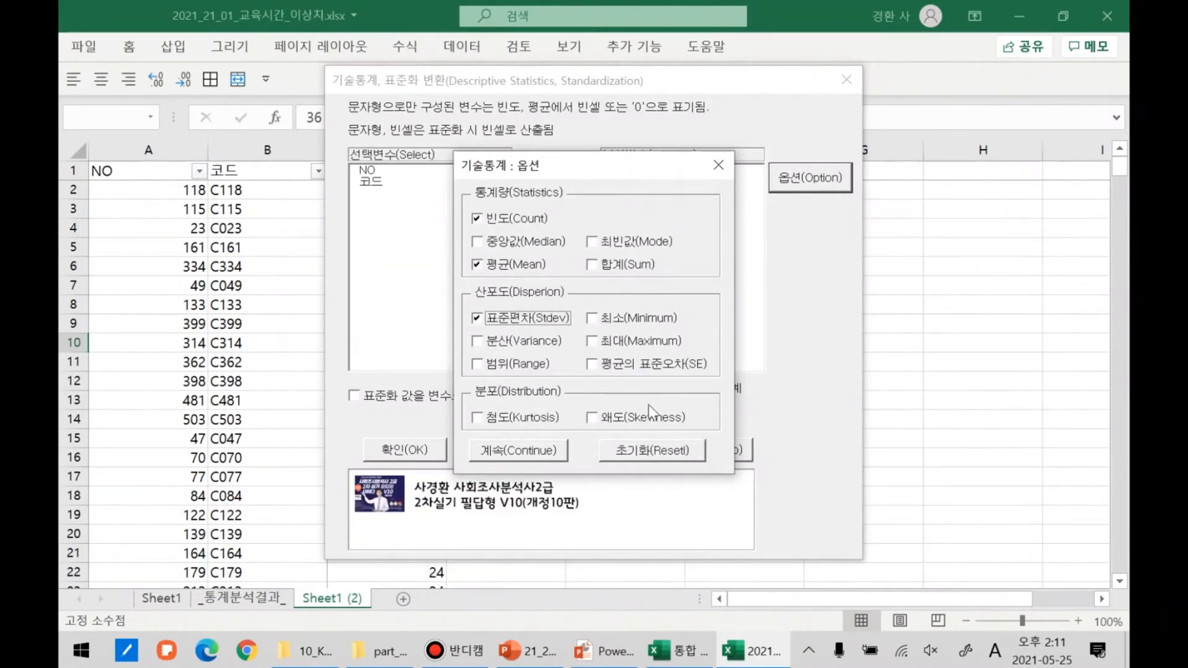
{"action": "left_click", "coordinate": [655, 448]}
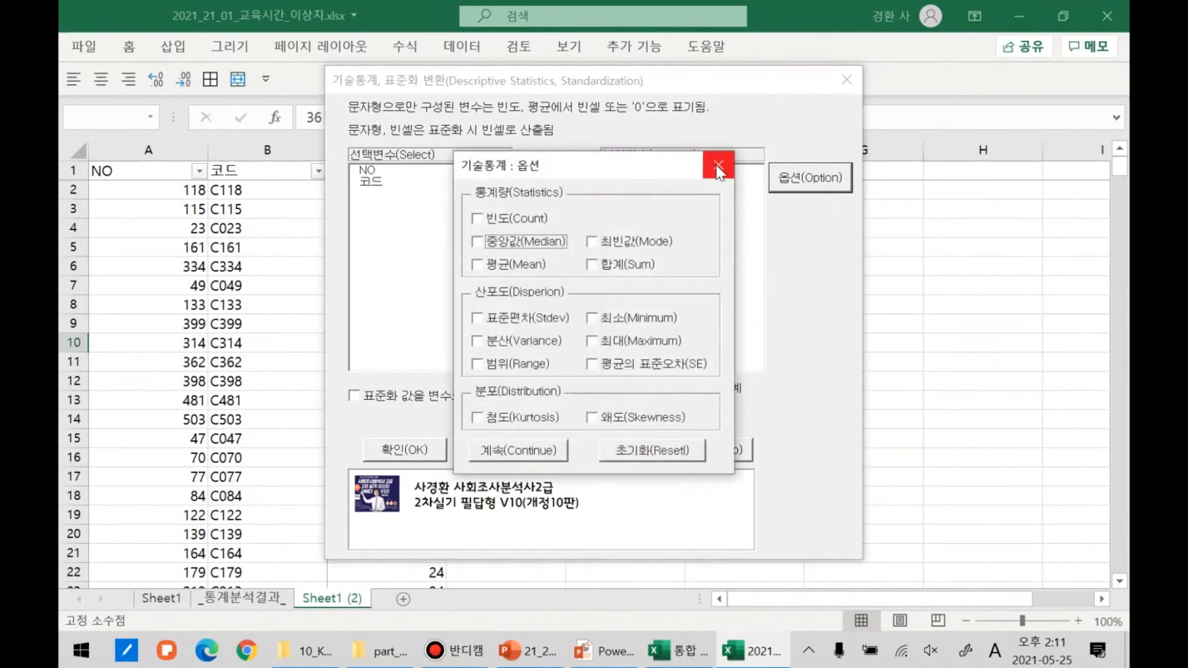
{"action": "left_click", "coordinate": [717, 166]}
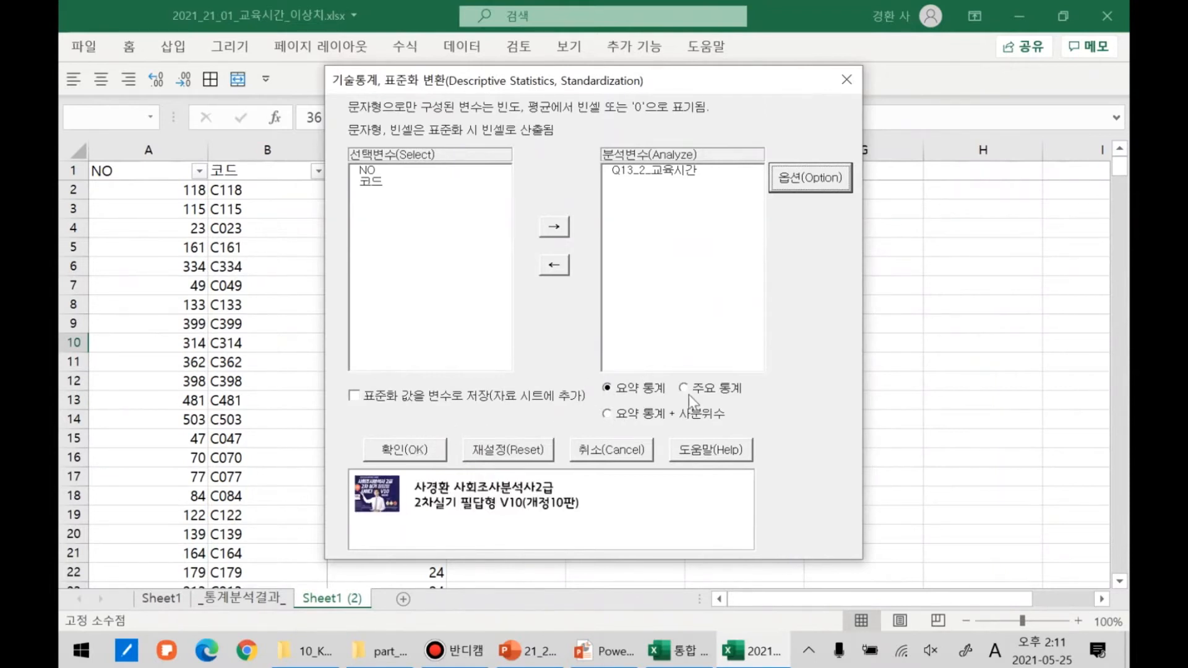
Run the descriptive statistics for Q13_2_교육시간 with the summary statistics (요약 통계) output.
{"action": "left_click", "coordinate": [622, 390]}
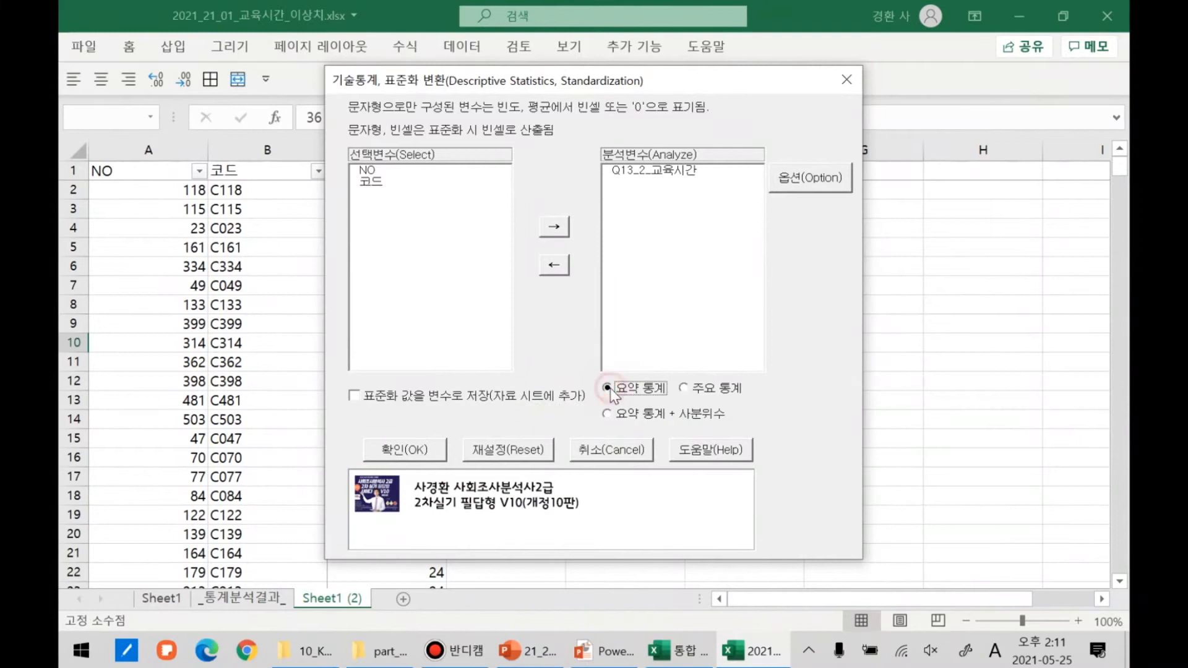
{"action": "left_click", "coordinate": [419, 451]}
{"action": "scroll", "coordinate": [489, 379], "scroll_direction": "down", "scroll_amount": 2}
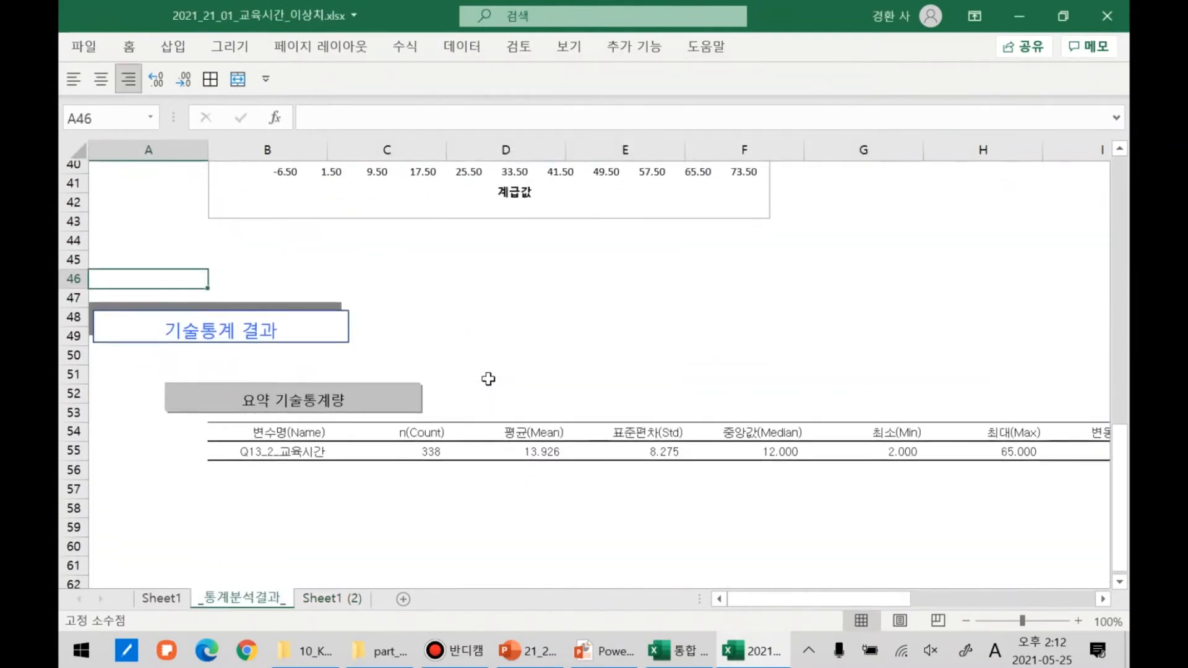
Examine the count, mean, median, minimum, maximum and coefficient of variation in the summary statistics table for Q13_2_교육시간.
{"action": "left_click", "coordinate": [424, 439]}
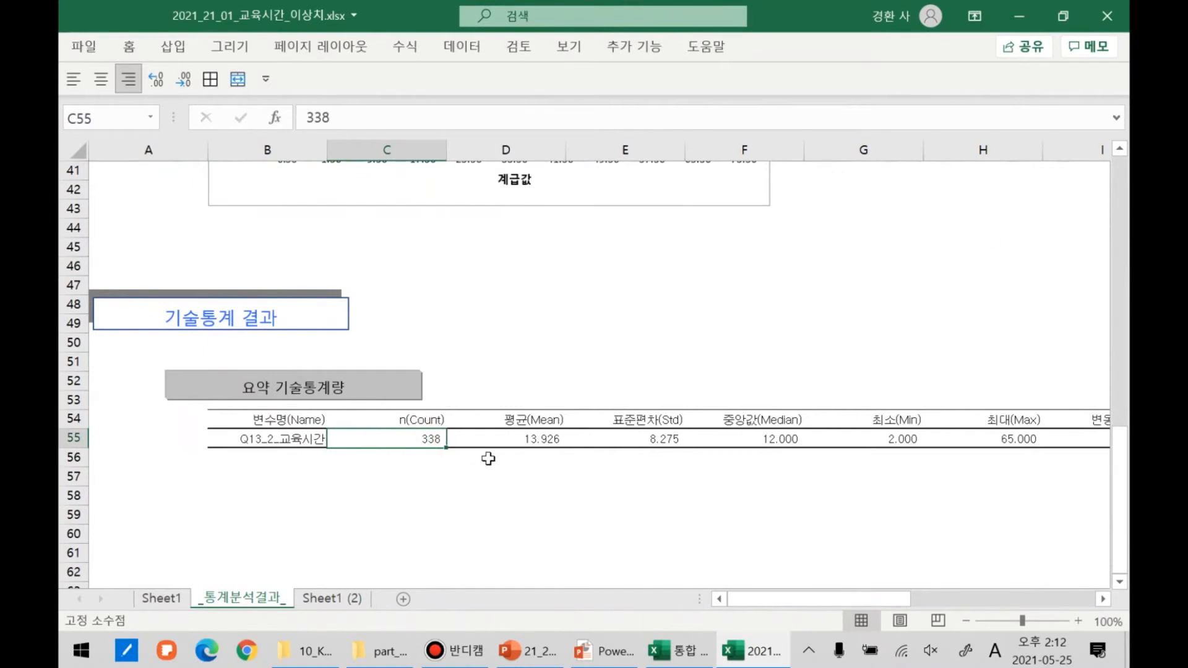
{"action": "left_click", "coordinate": [533, 441]}
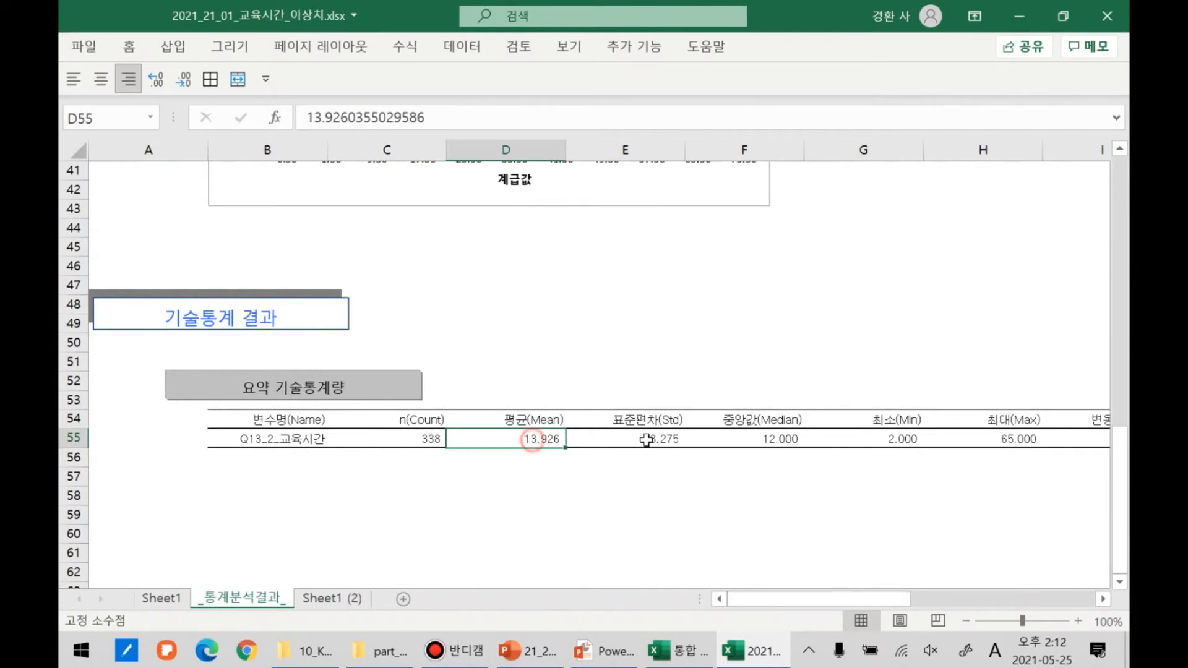
{"action": "left_click", "coordinate": [771, 445]}
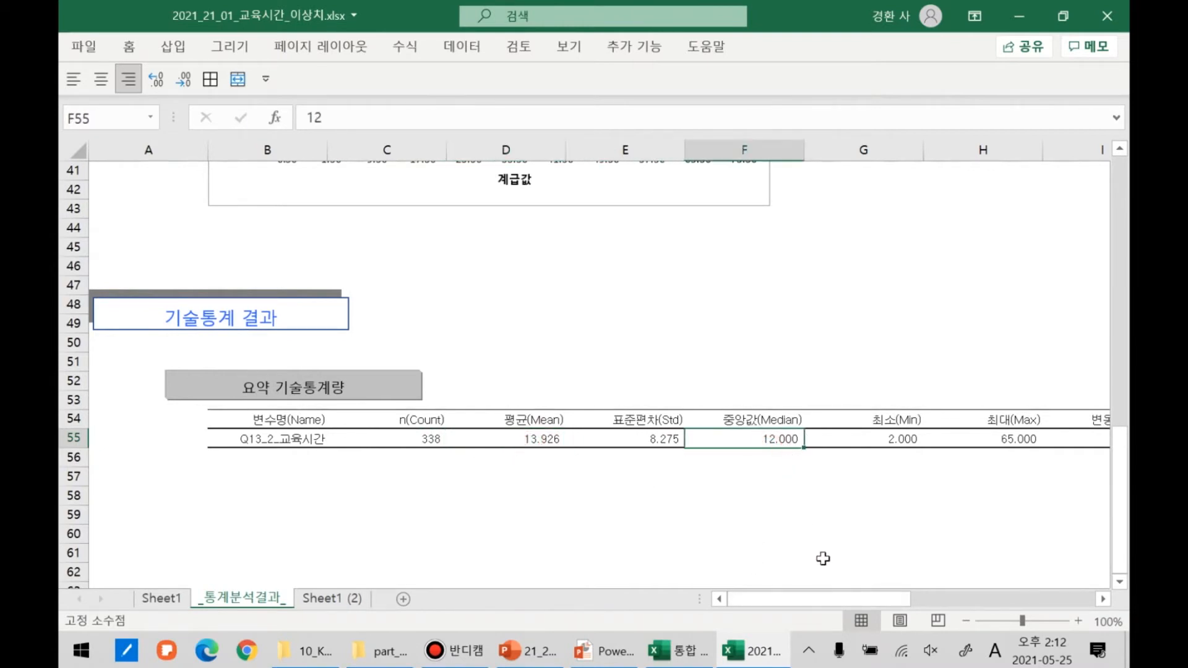
{"action": "left_click_drag", "start_coordinate": [834, 599], "coordinate": [927, 599]}
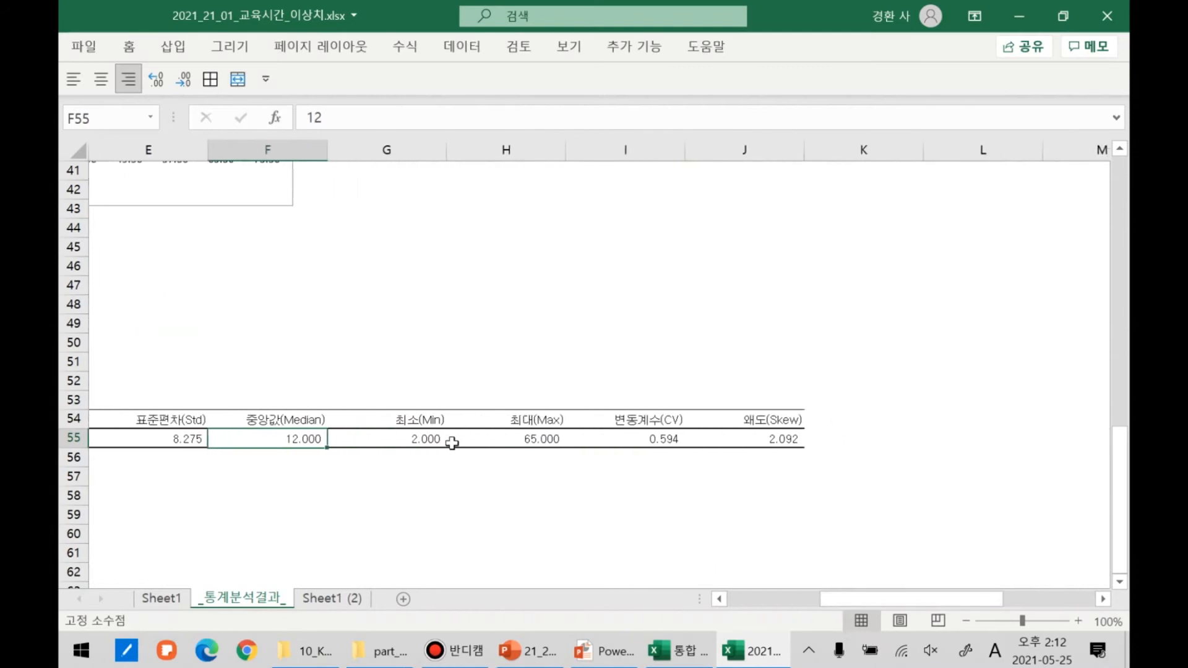
{"action": "left_click", "coordinate": [443, 437]}
{"action": "left_click_drag", "start_coordinate": [469, 435], "coordinate": [523, 436]}
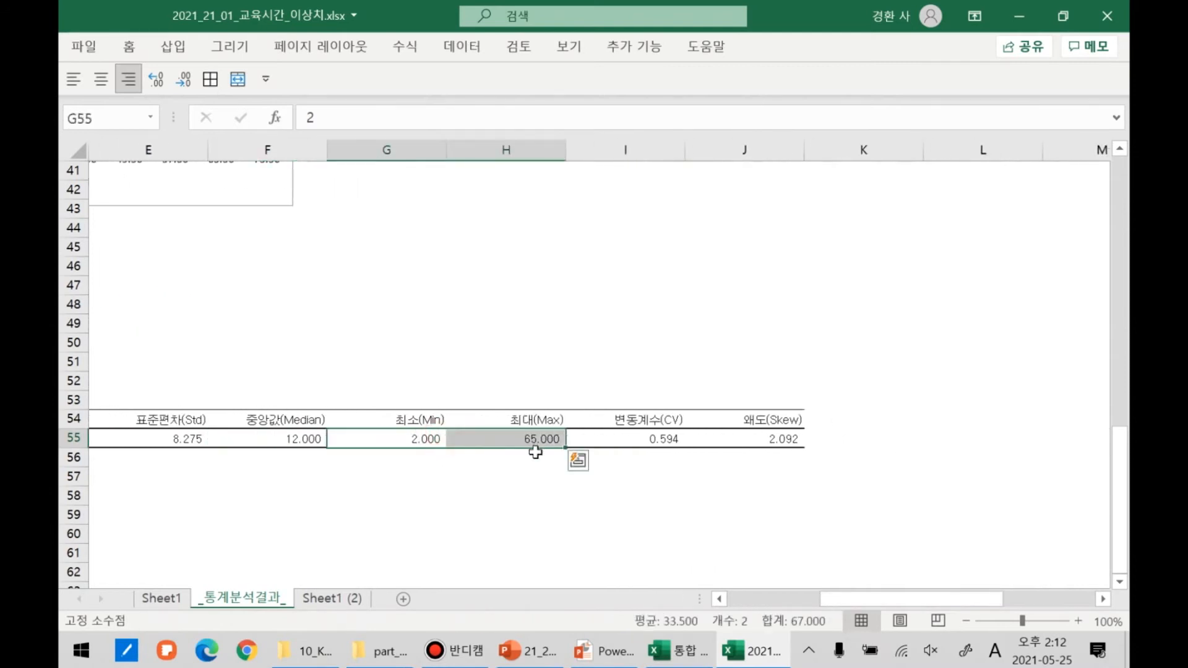
{"action": "left_click", "coordinate": [656, 436]}
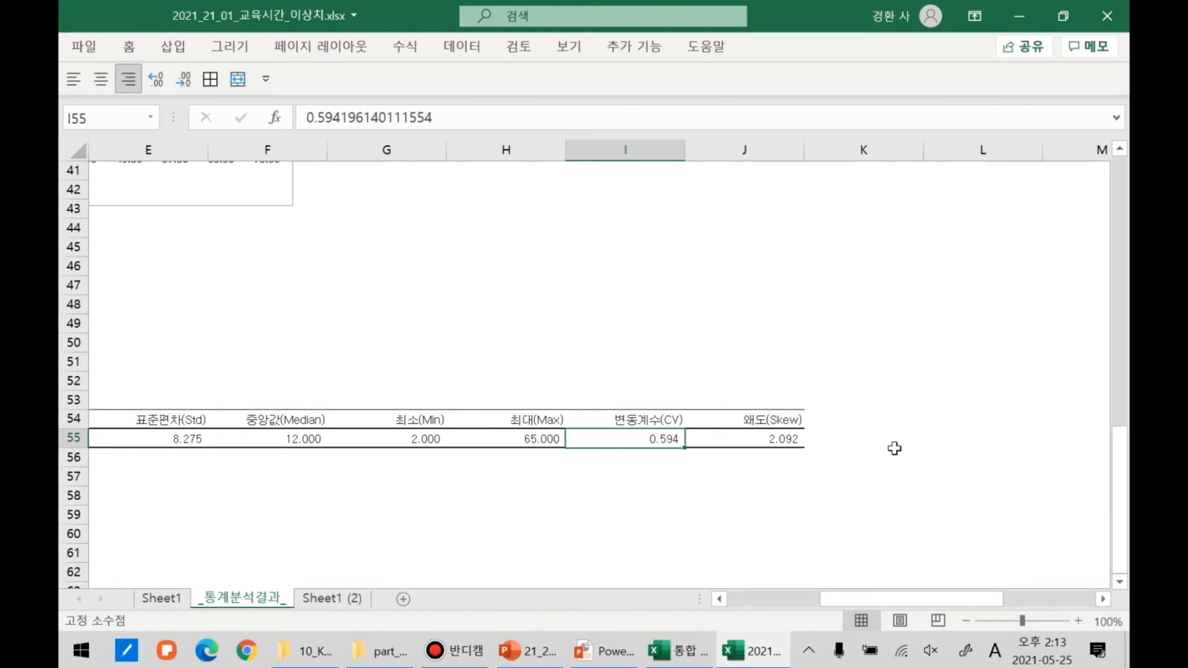
Start a KESS_SAPA descriptive statistics/standardization analysis on Sheet1 (2) with Q13_2_교육시간 as the analysis variable.
{"action": "left_click", "coordinate": [348, 600]}
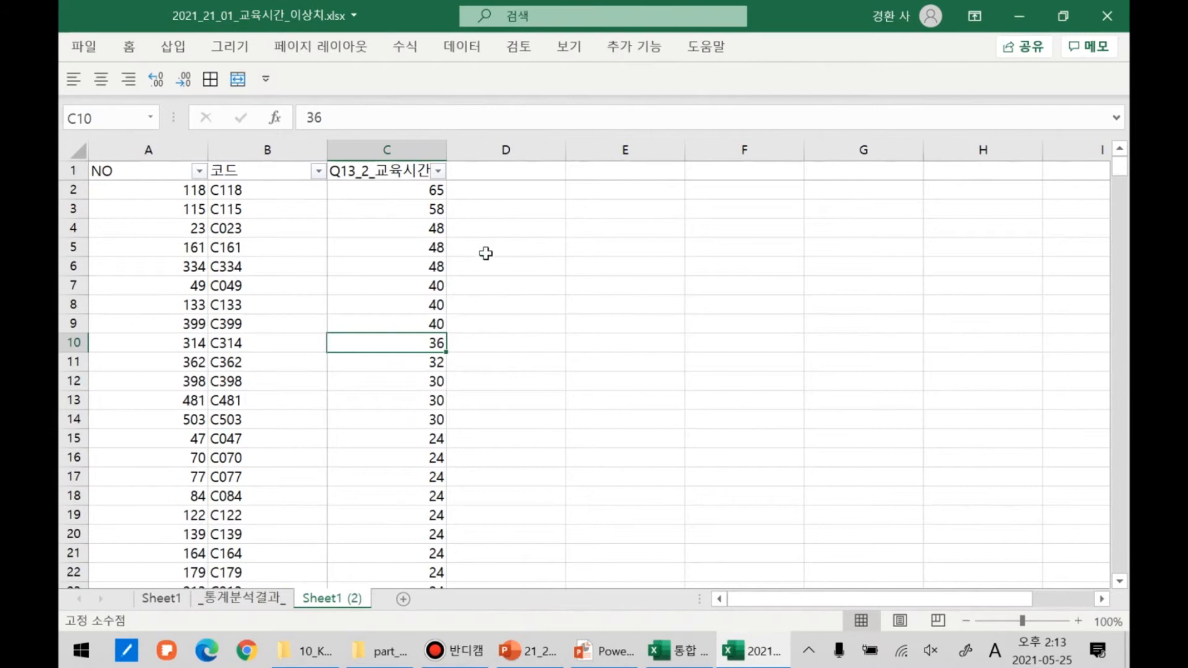
{"action": "left_click", "coordinate": [647, 44]}
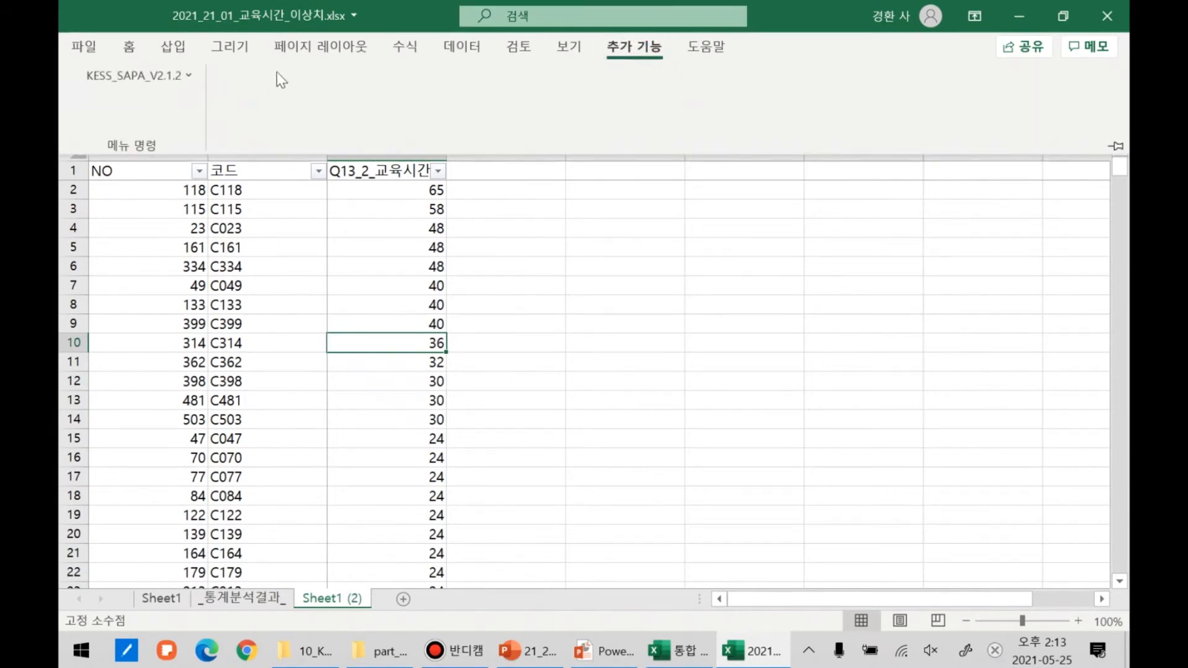
{"action": "left_click", "coordinate": [178, 80]}
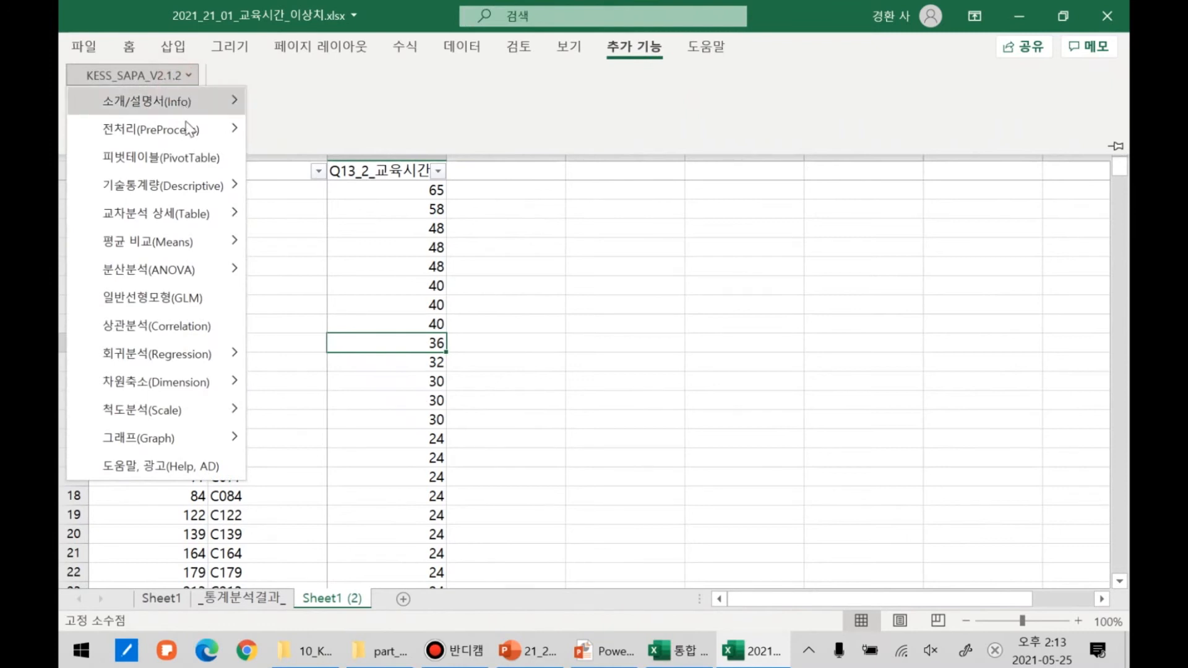
{"action": "mouse_move", "coordinate": [194, 181]}
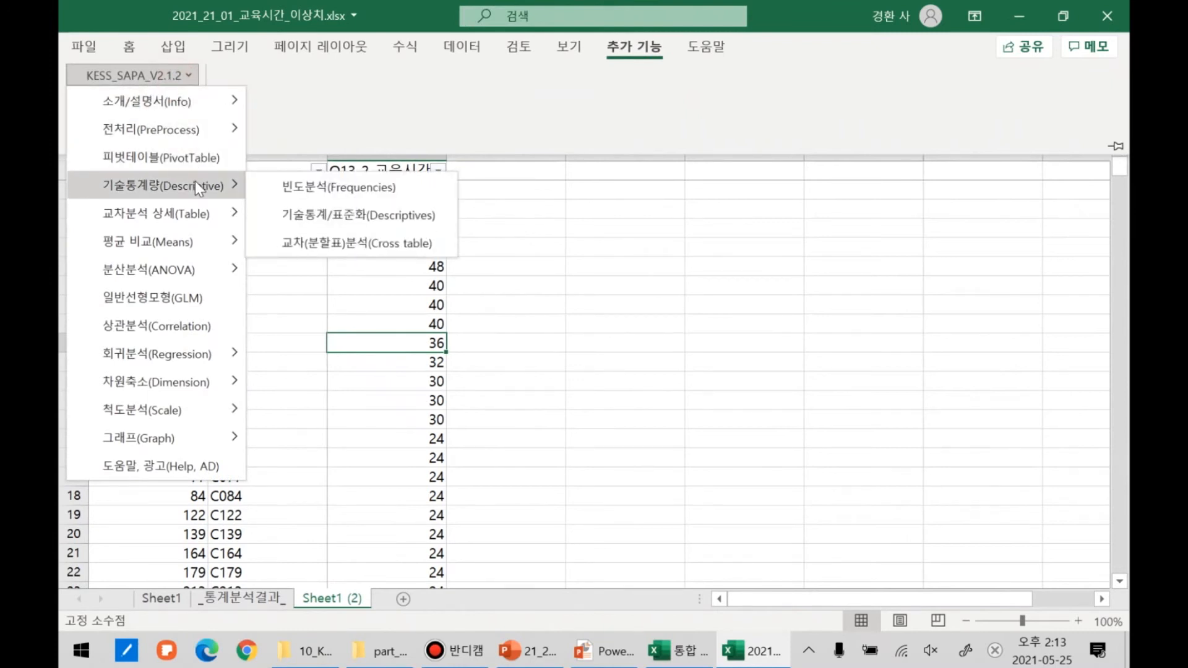
{"action": "mouse_move", "coordinate": [197, 140]}
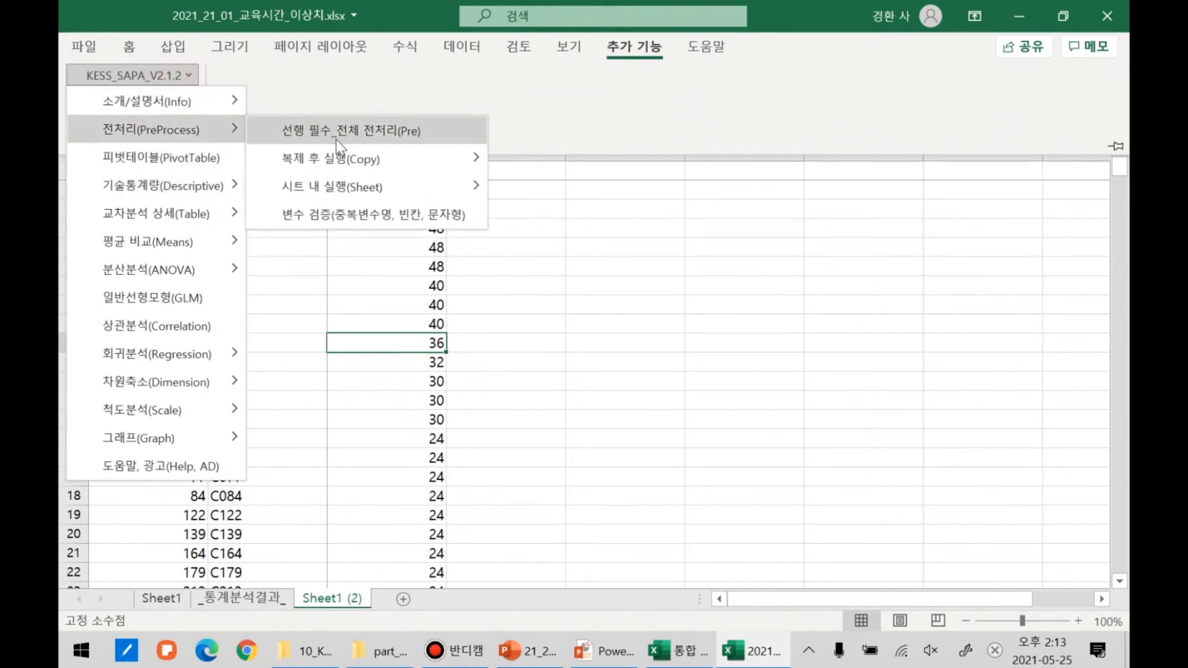
{"action": "mouse_move", "coordinate": [438, 190]}
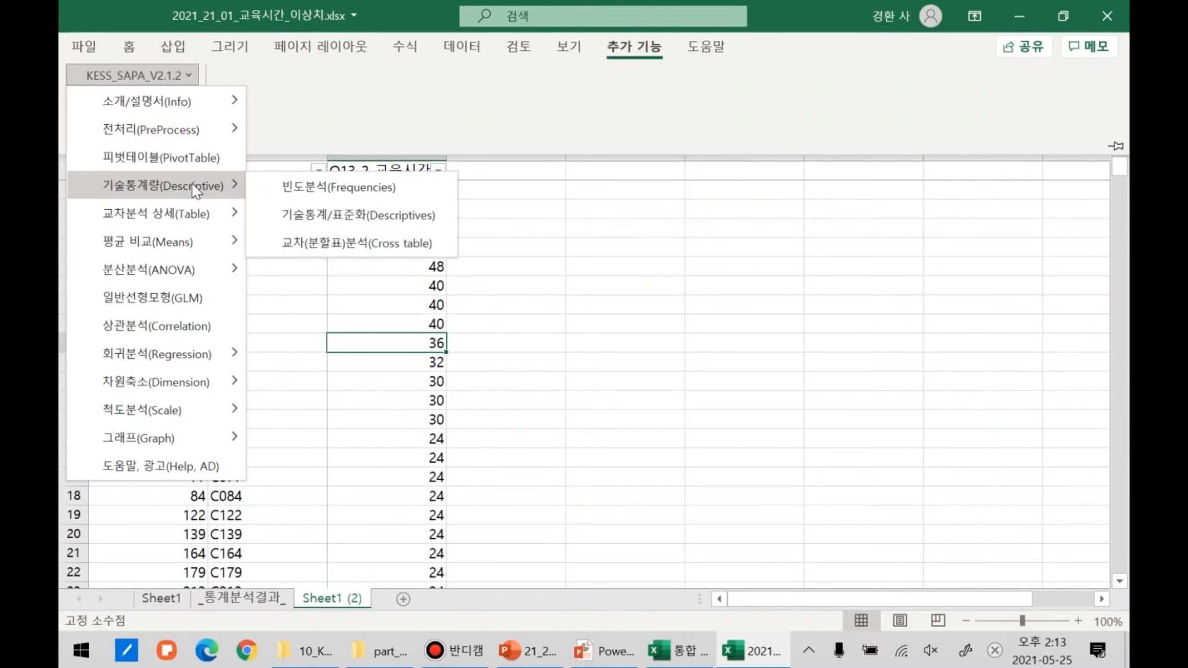
{"action": "left_click", "coordinate": [382, 223]}
{"action": "left_click", "coordinate": [405, 196]}
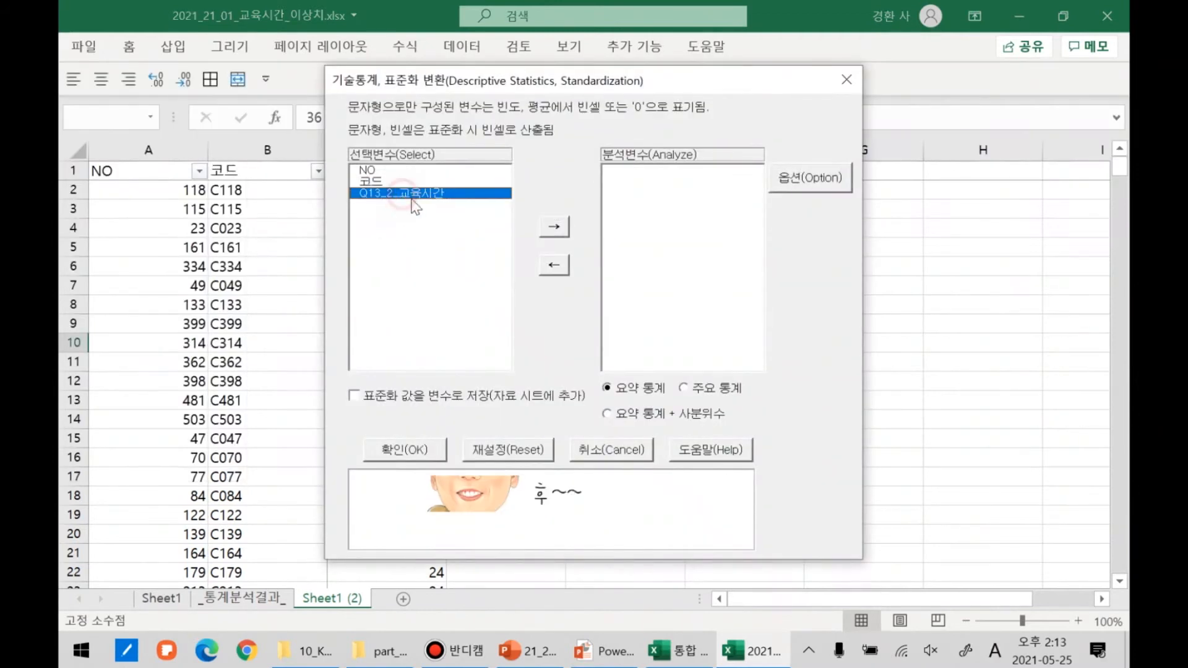
{"action": "left_click", "coordinate": [561, 235]}
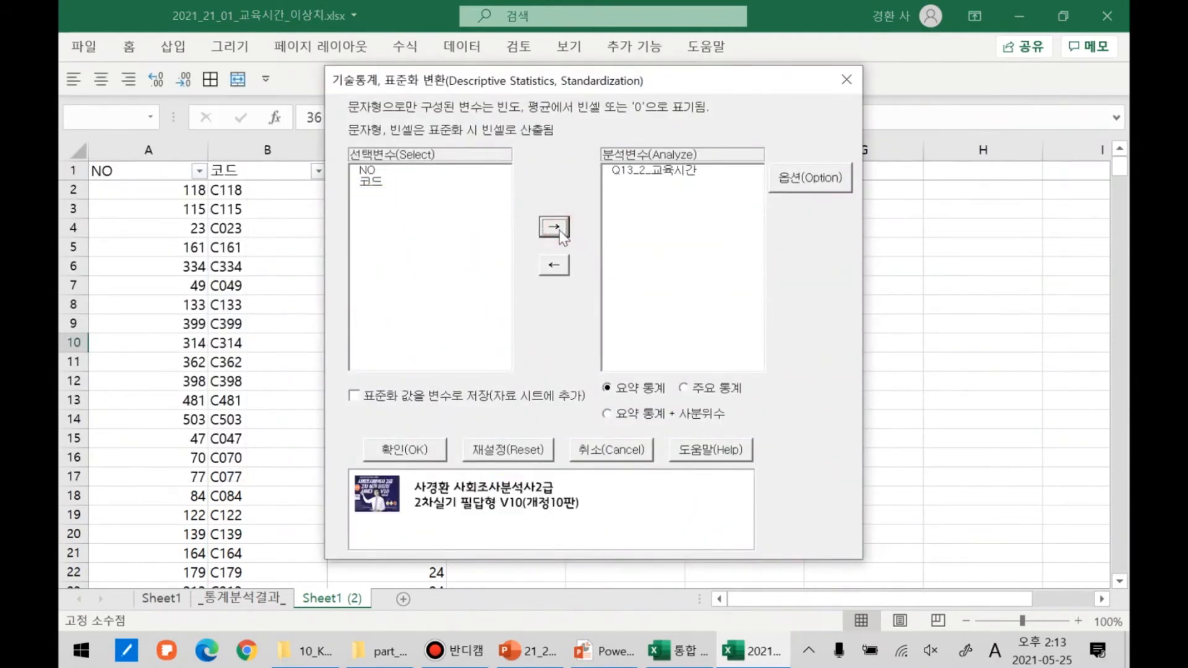
Run the summary statistics analysis with the standardized values saved as a variable in the data sheet.
{"action": "left_click", "coordinate": [363, 398]}
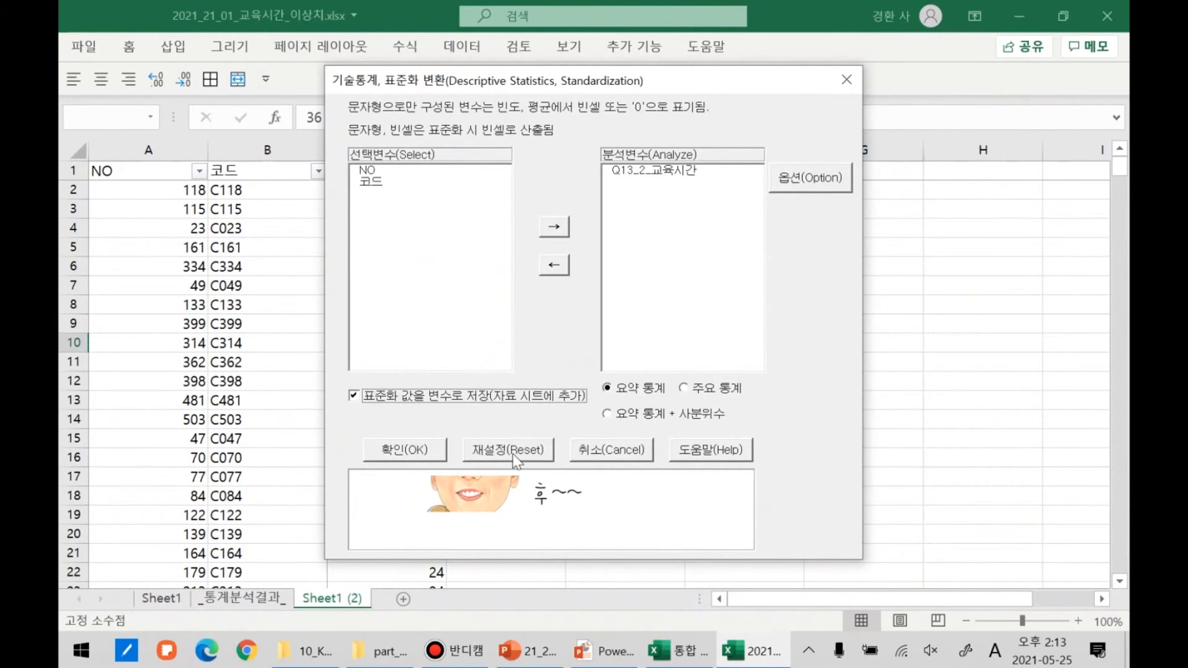
{"action": "left_click", "coordinate": [423, 452]}
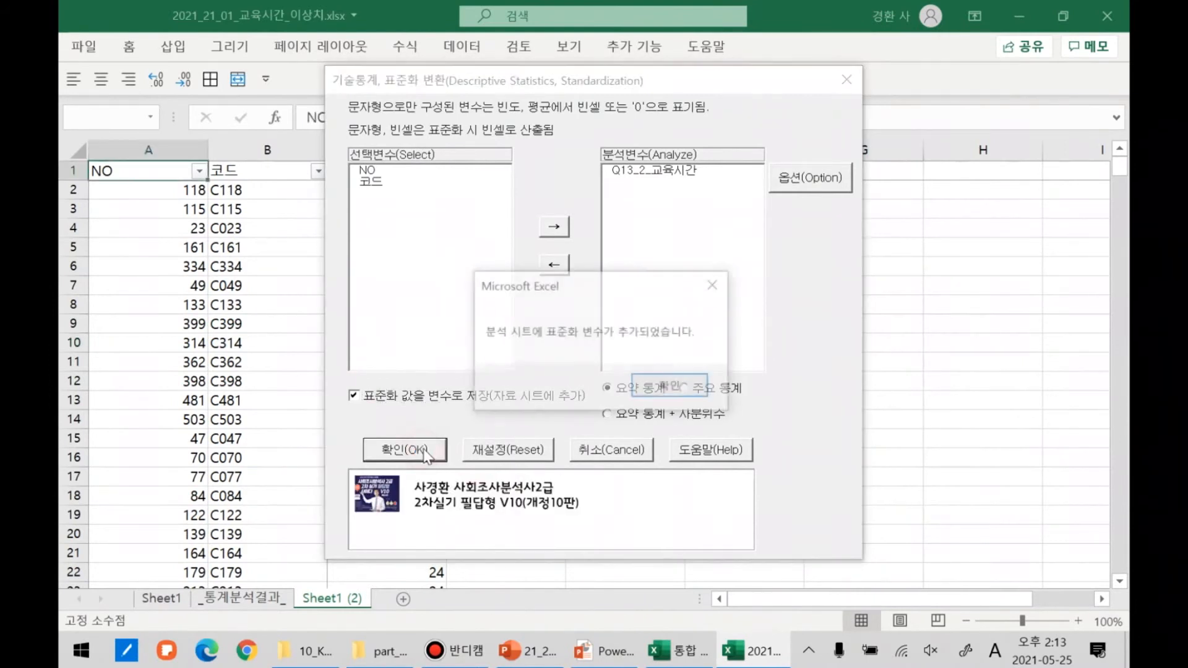
{"action": "left_click", "coordinate": [664, 384]}
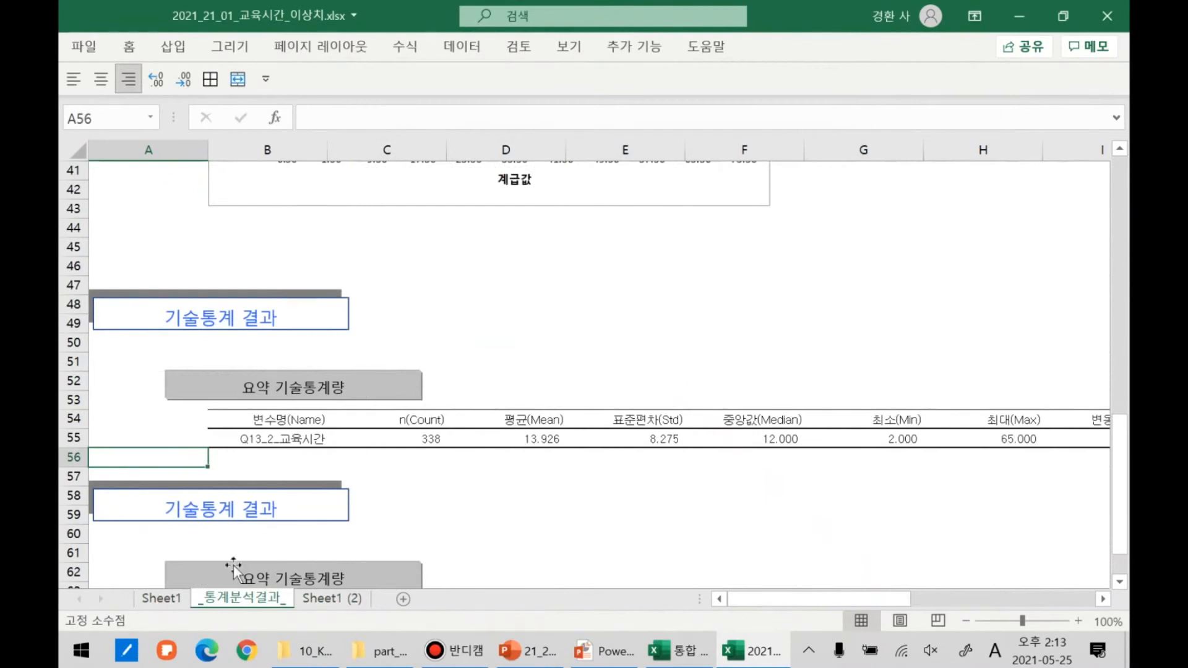
Examine the standardized ZQ13_2_교육시간 values on Sheet1 (2) from the highest to the lowest for outliers beyond ±3.
{"action": "left_click", "coordinate": [334, 598]}
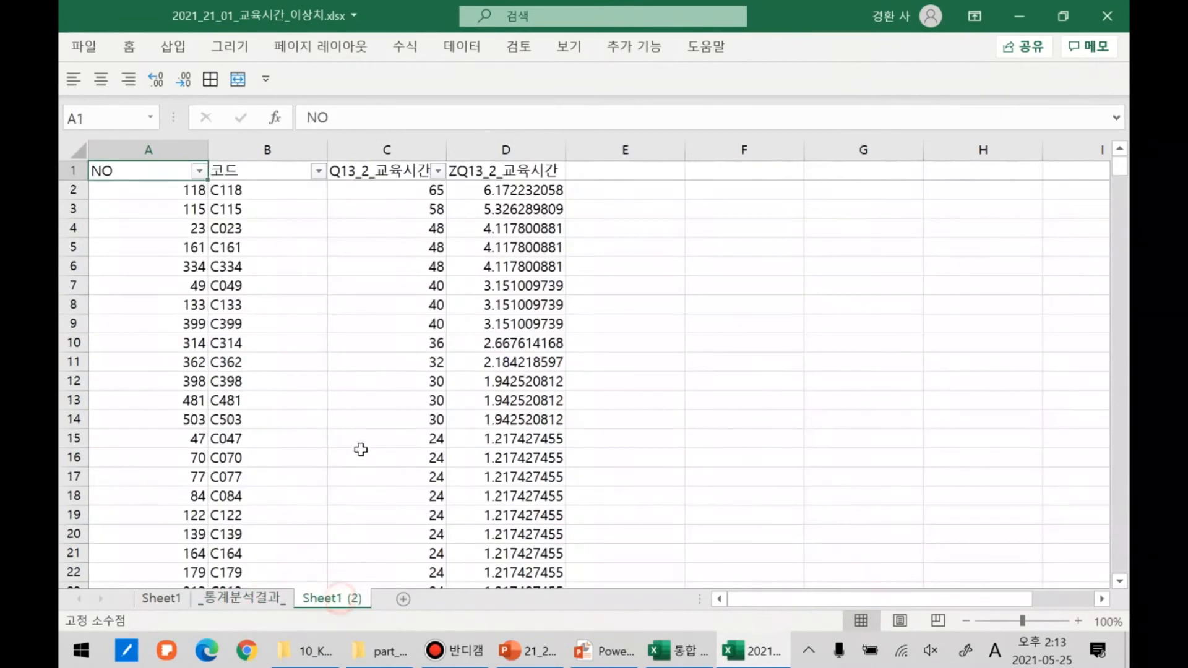
{"action": "left_click", "coordinate": [525, 193]}
{"action": "scroll", "coordinate": [526, 193], "scroll_direction": "down", "scroll_amount": 20}
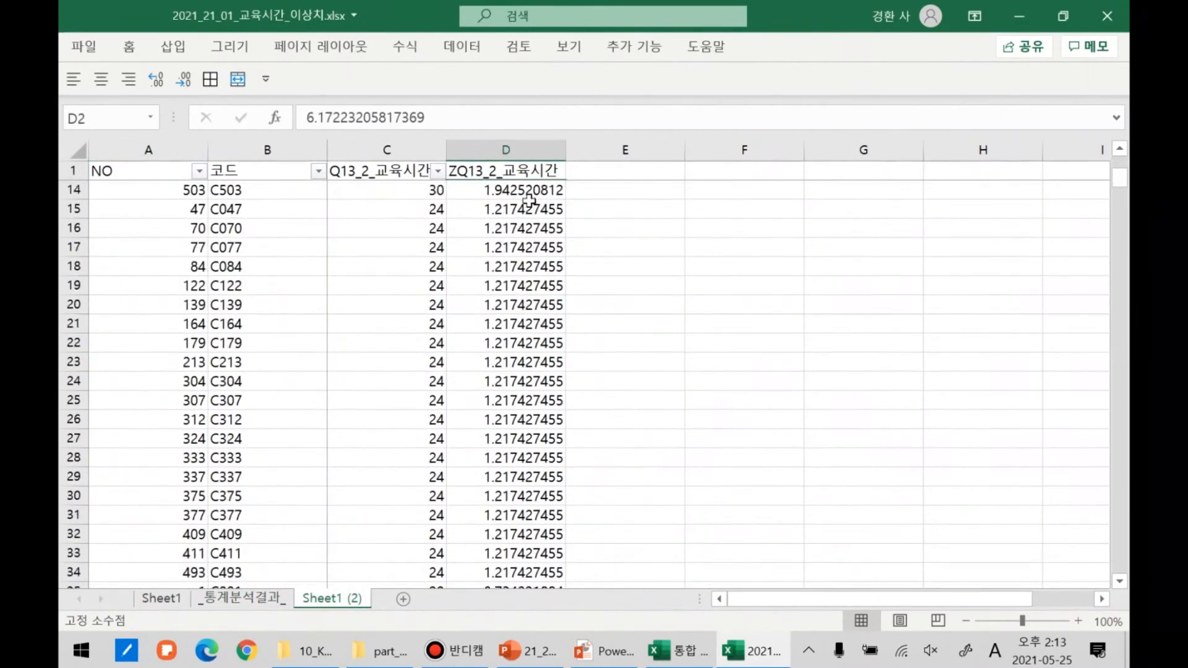
{"action": "scroll", "coordinate": [539, 243], "scroll_direction": "down", "scroll_amount": 12}
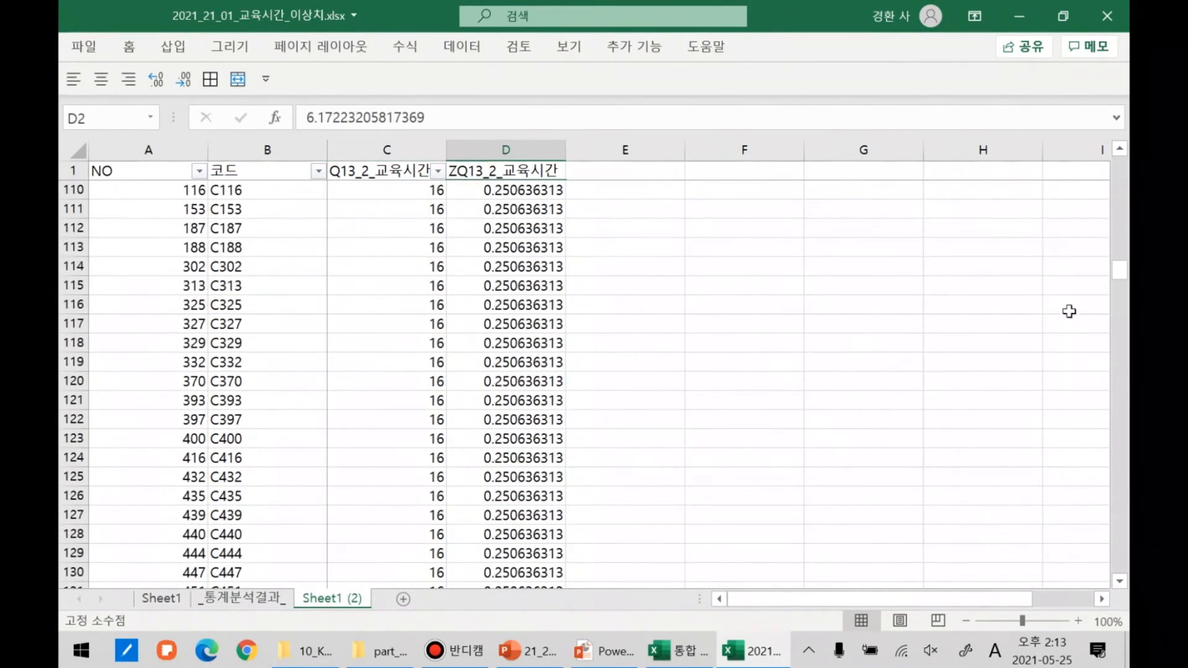
{"action": "left_click_drag", "start_coordinate": [1120, 272], "coordinate": [1114, 159]}
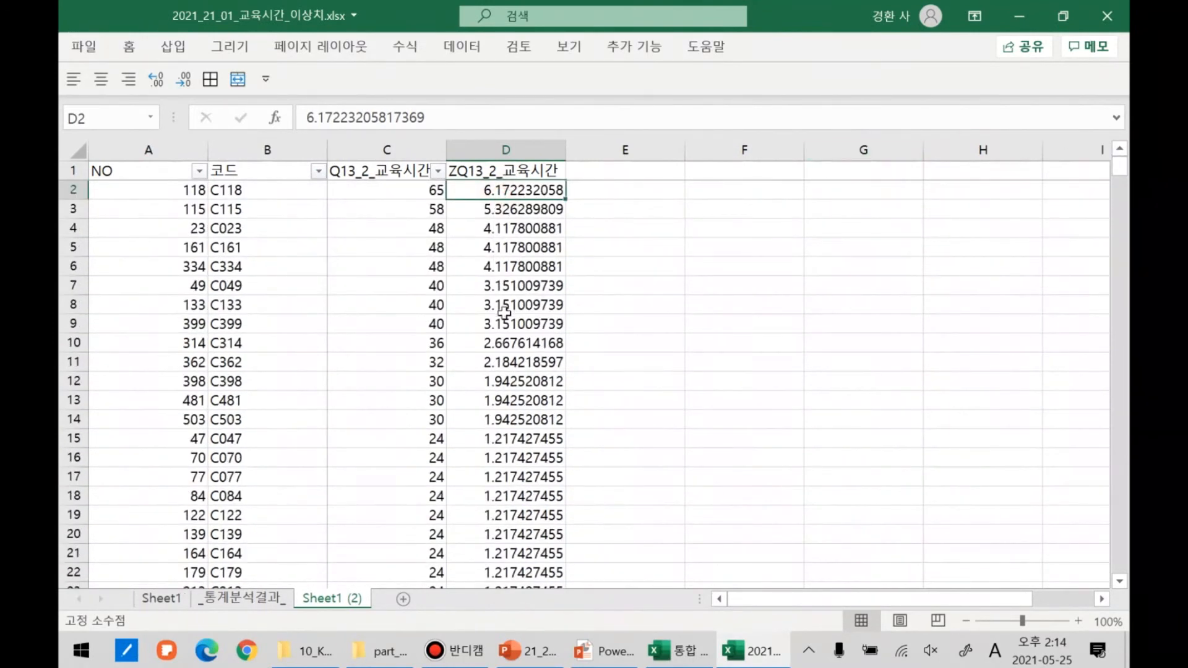
{"action": "left_click_drag", "start_coordinate": [523, 324], "coordinate": [525, 192]}
{"action": "left_click", "coordinate": [514, 378]}
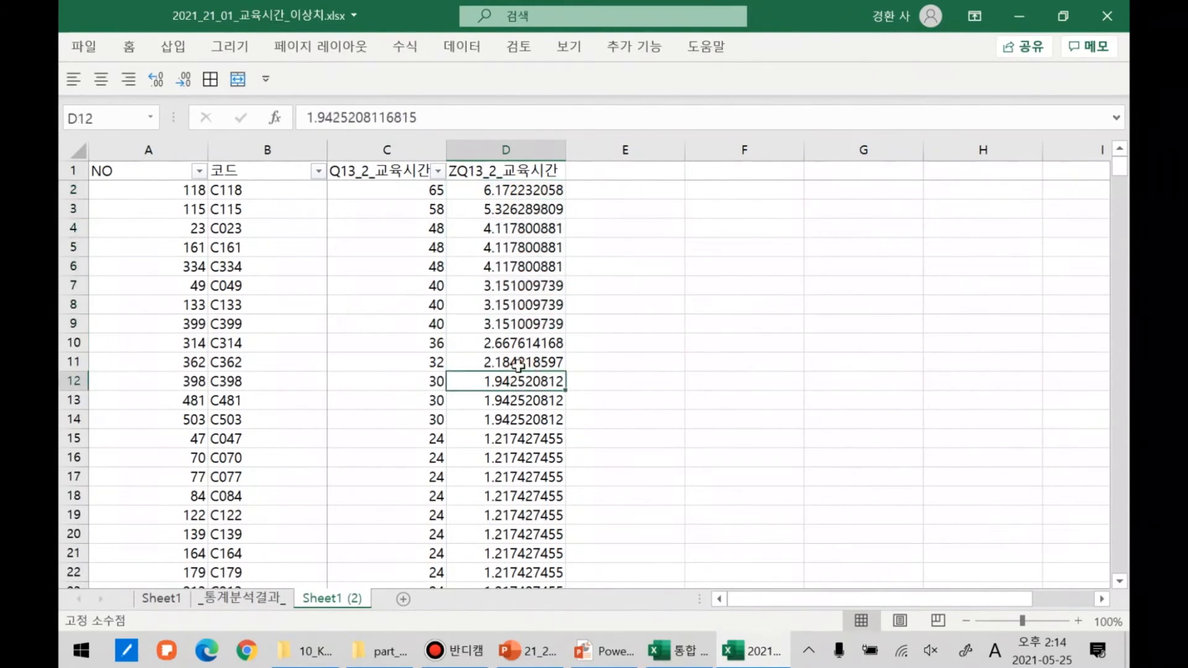
{"action": "key", "text": "ctrl+Down"}
{"action": "scroll", "coordinate": [534, 419], "scroll_direction": "down", "scroll_amount": 2}
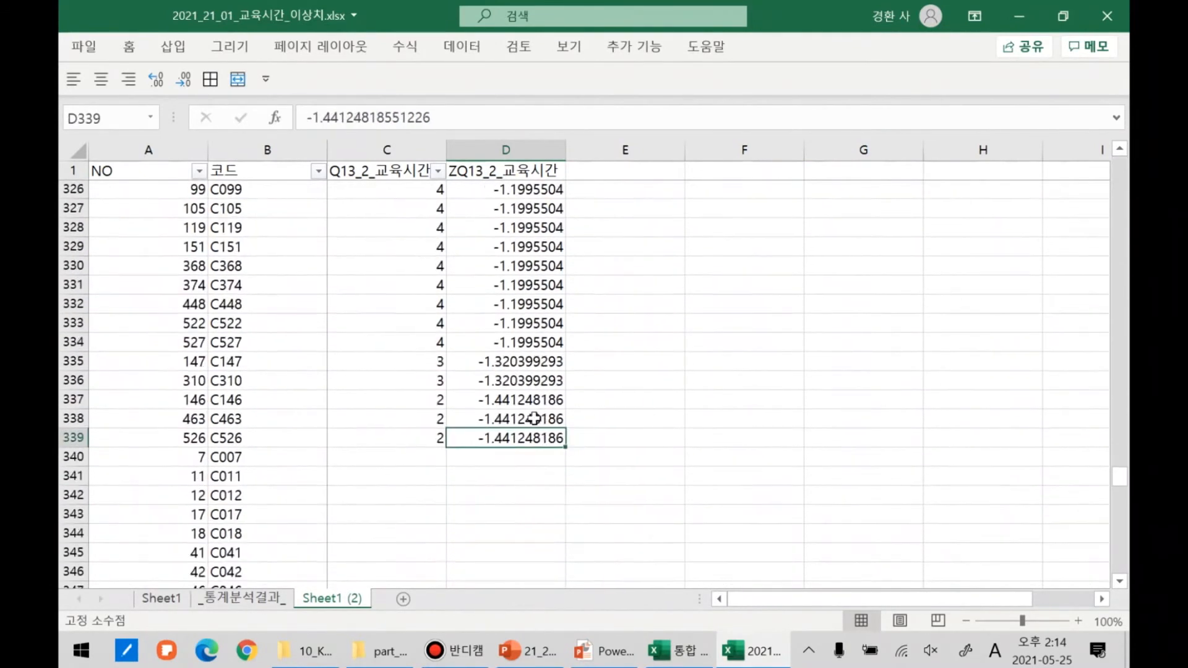
{"action": "scroll", "coordinate": [534, 419], "scroll_direction": "down", "scroll_amount": 1}
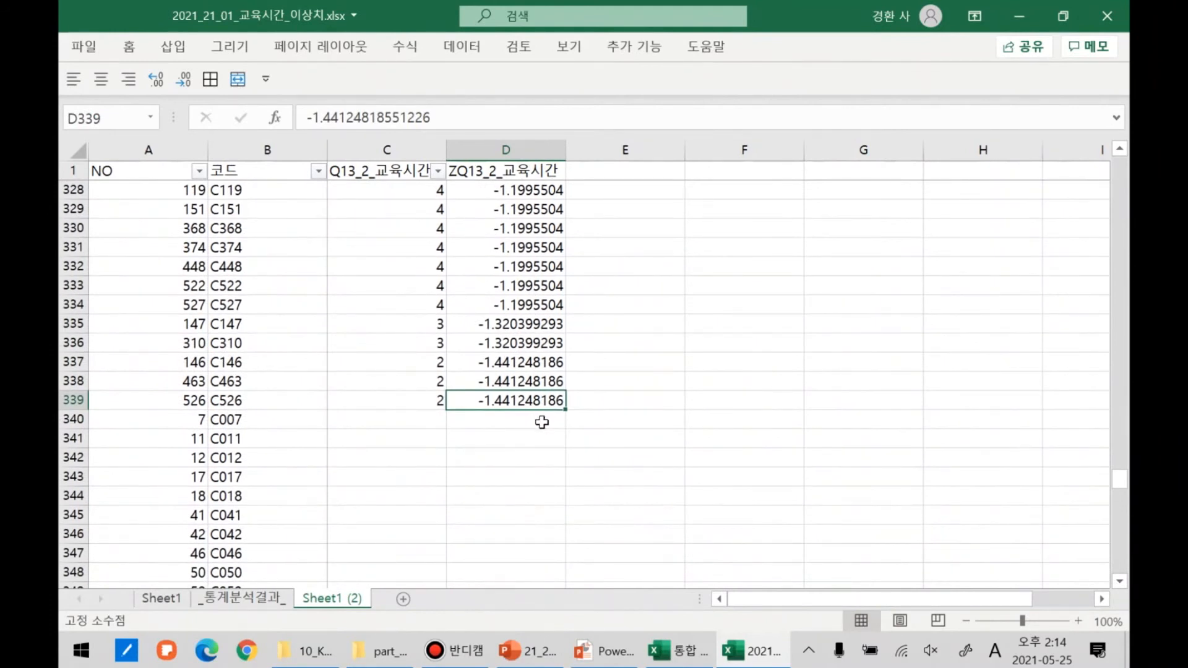
{"action": "key", "text": "ctrl+Up"}
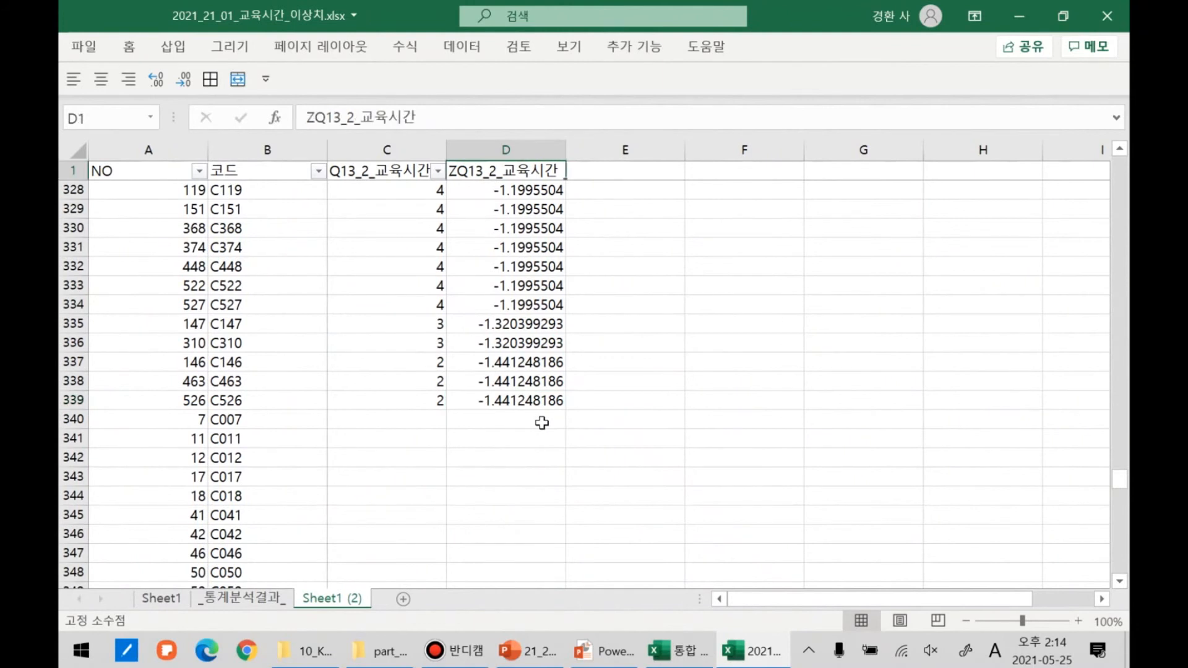
{"action": "key", "text": "Down"}
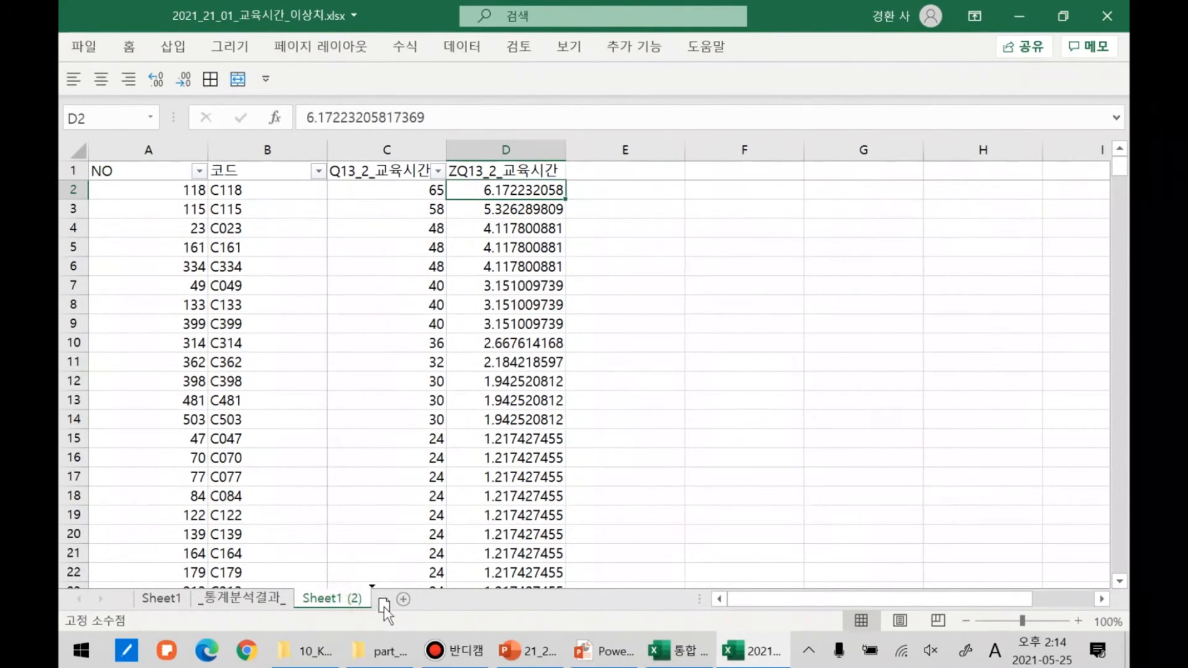
Duplicate Sheet1 (2) at the end of the workbook and rename the copy 표준화삭제.
{"action": "left_click_drag", "start_coordinate": [383, 608], "coordinate": [396, 599]}
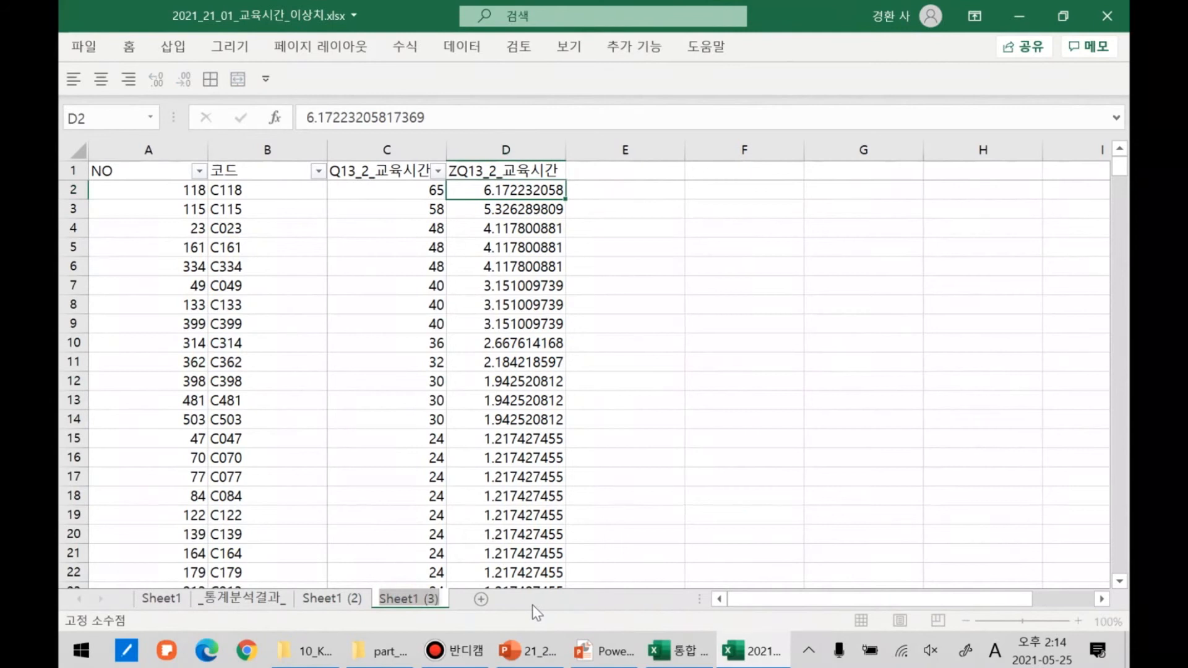
{"action": "type", "text": "cy"}
{"action": "key", "text": "BackSpace"}
{"action": "key", "text": "BackSpace"}
{"action": "key", "text": "Hangul"}
{"action": "type", "text": "표준화"}
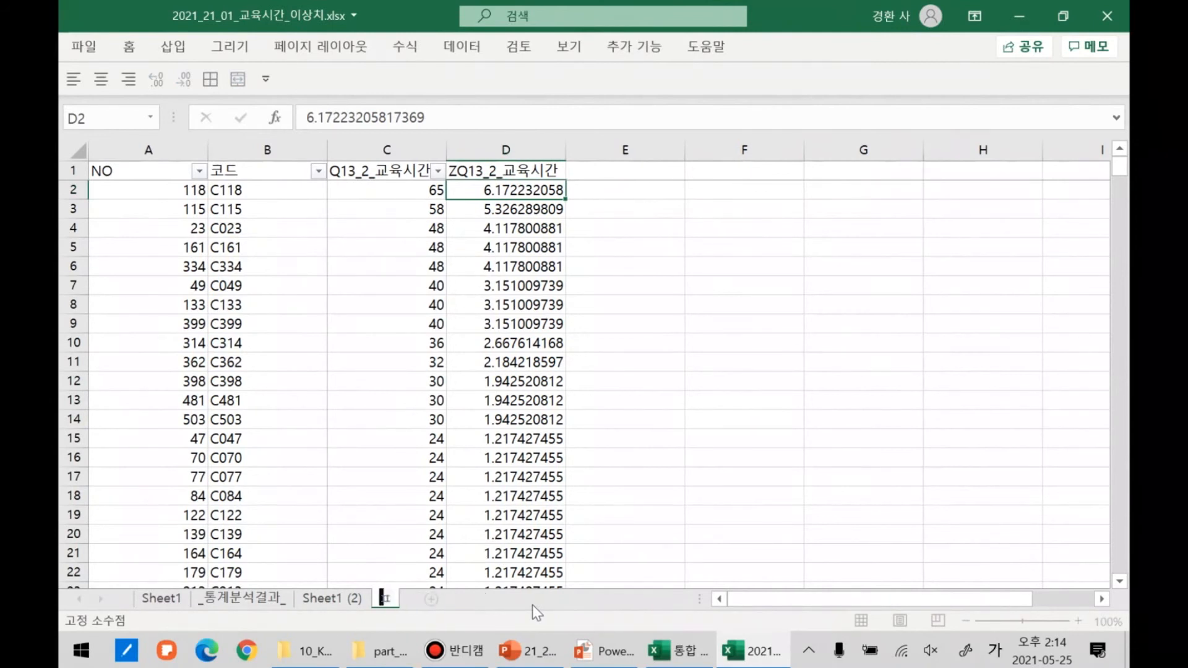
{"action": "type", "text": "삭제"}
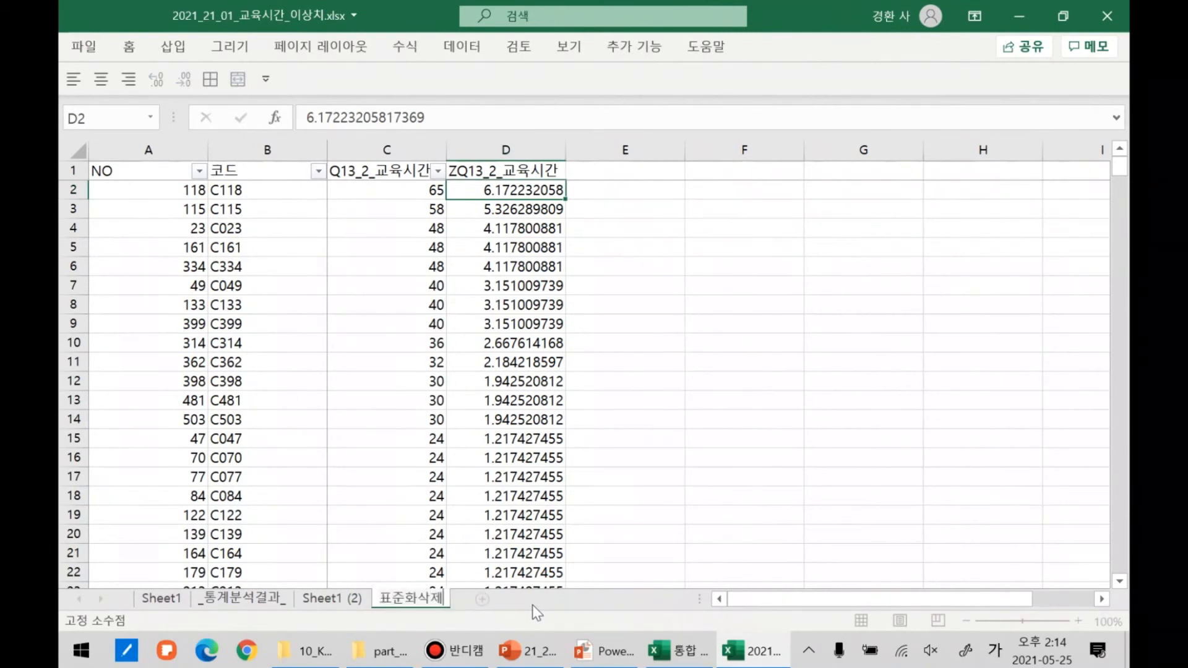
{"action": "key", "text": "Return"}
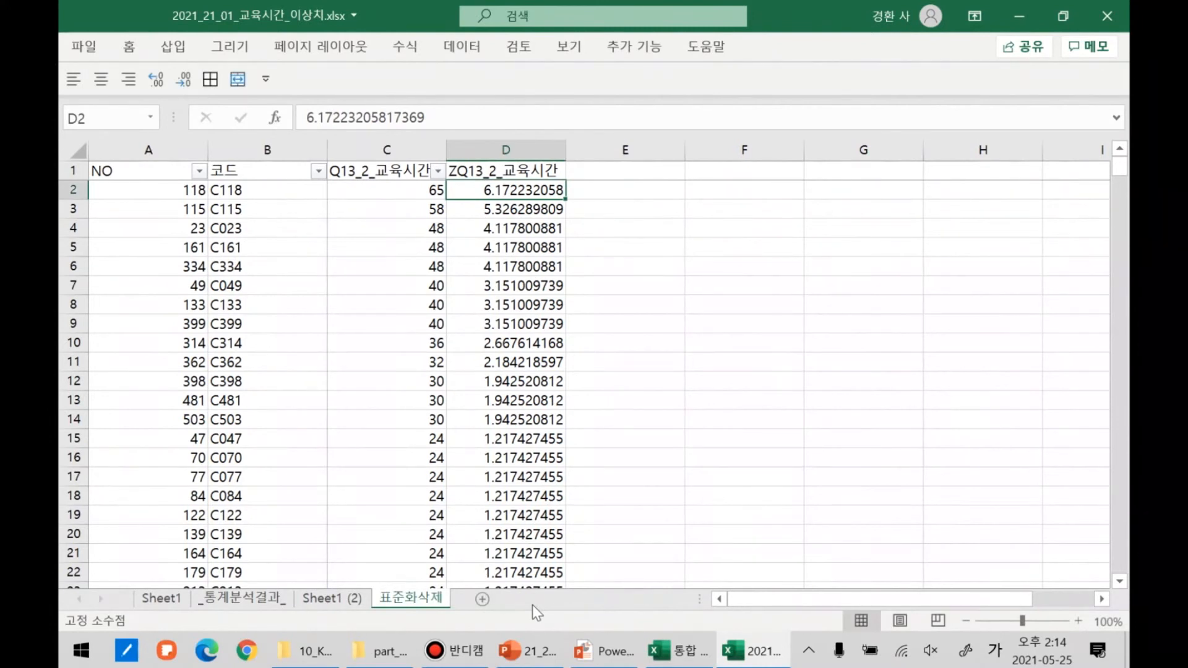
On the 표준화삭제 sheet, delete rows 2 to 9 with standardized values above 3 and clear the ZQ13_2_교육시간 column.
{"action": "left_click", "coordinate": [78, 190]}
{"action": "left_click_drag", "start_coordinate": [79, 190], "coordinate": [79, 322]}
{"action": "left_click", "coordinate": [160, 284]}
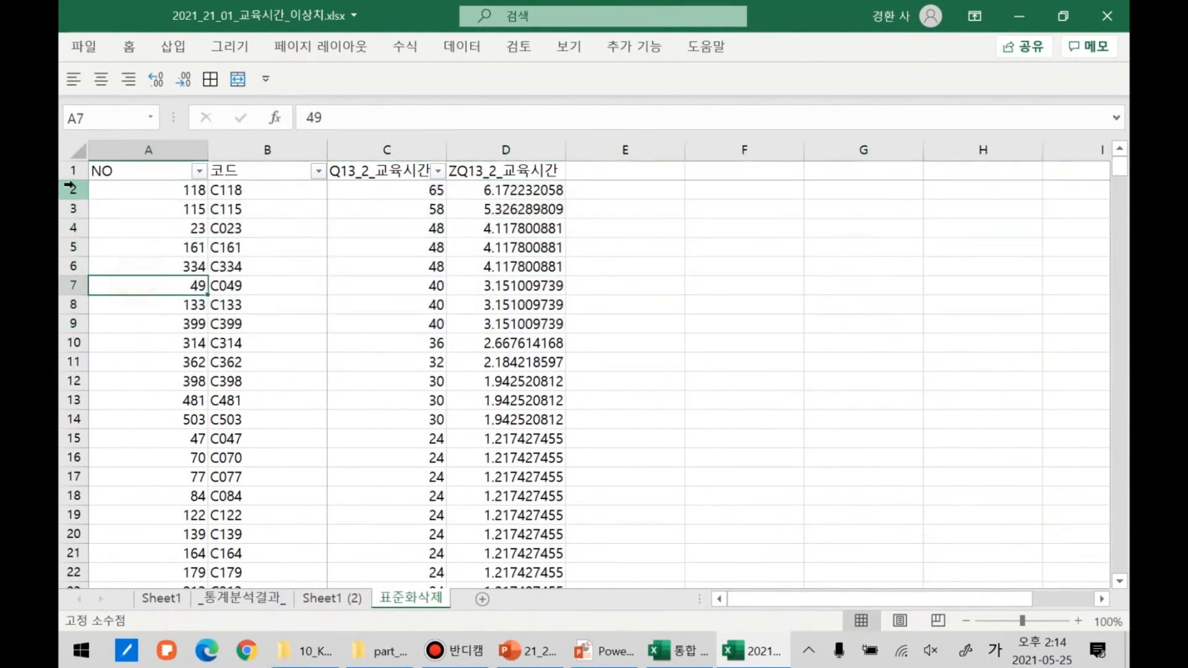
{"action": "left_click_drag", "start_coordinate": [74, 190], "coordinate": [65, 322]}
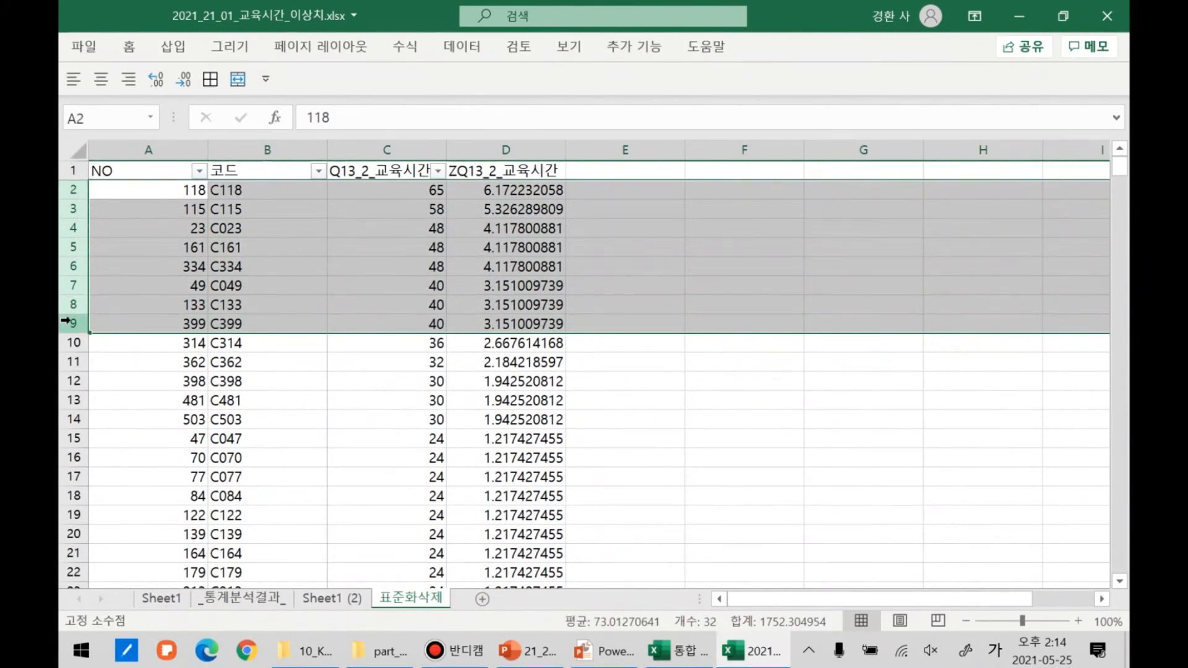
{"action": "key", "text": "ctrl+minus"}
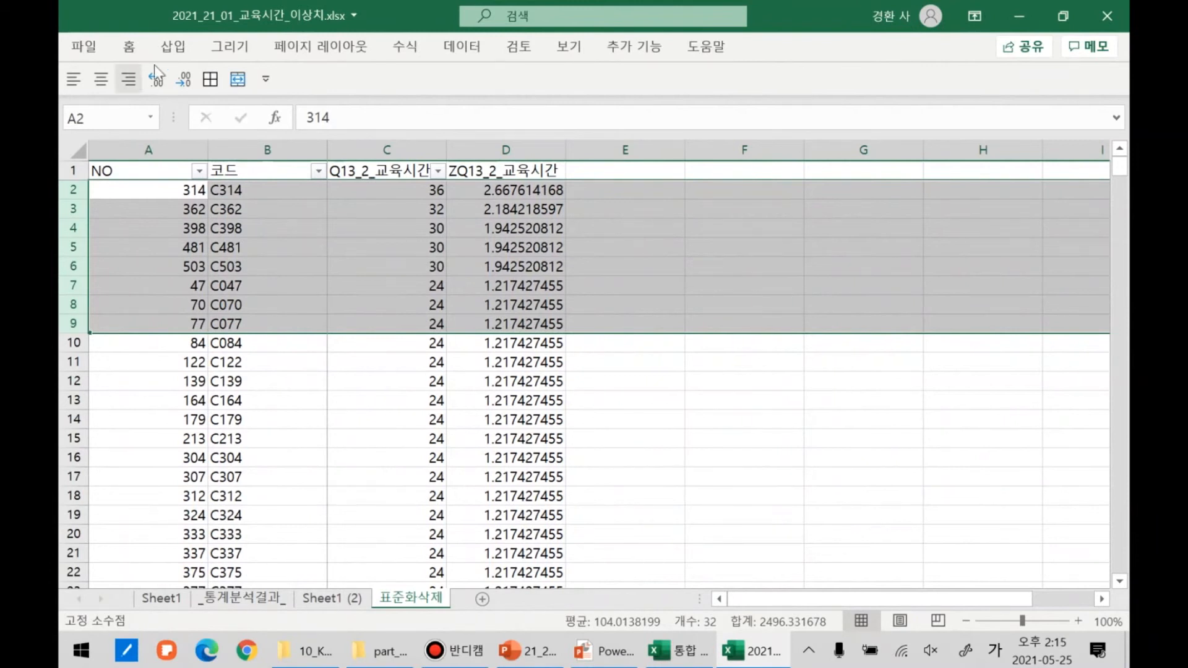
{"action": "left_click", "coordinate": [536, 146]}
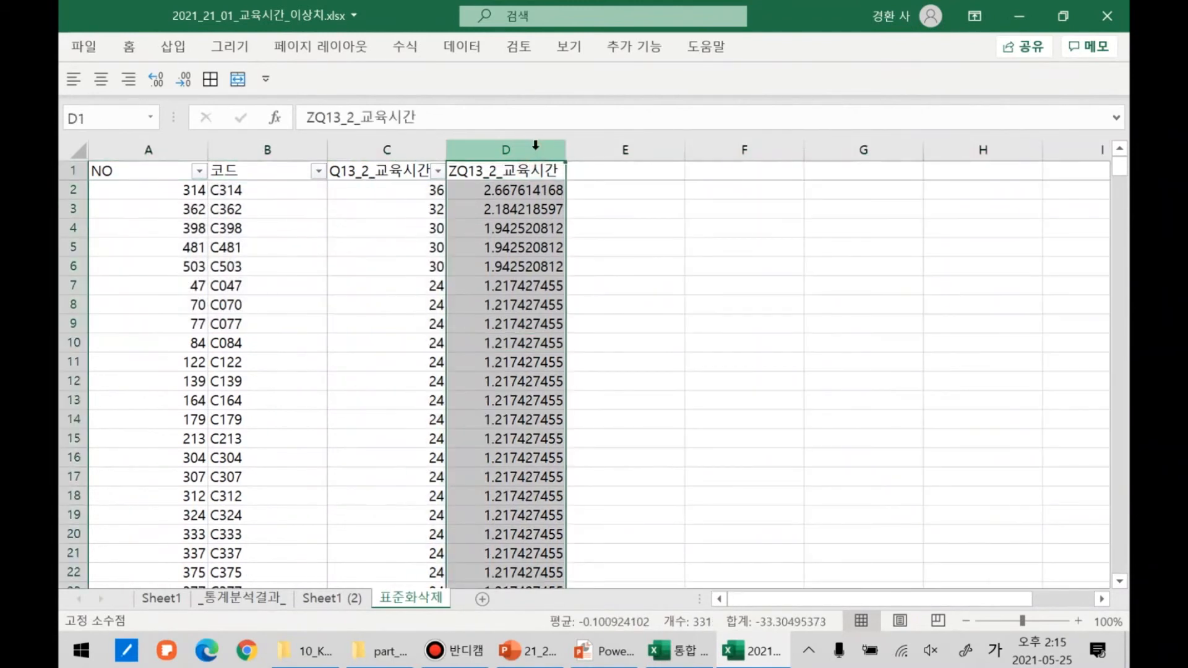
{"action": "key", "text": "Delete"}
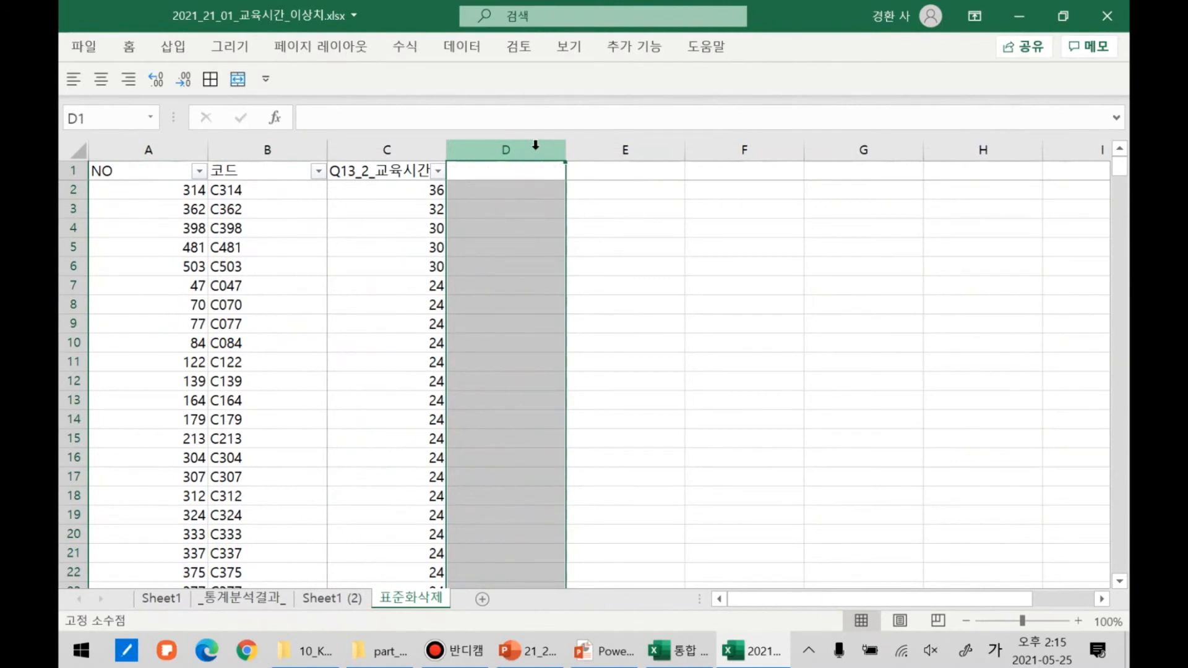
Generate a standardized variable from Q13_2_교육시간 on the 표준화삭제 sheet with the KESS_SAPA in-sheet Standardize function.
{"action": "left_click", "coordinate": [638, 54]}
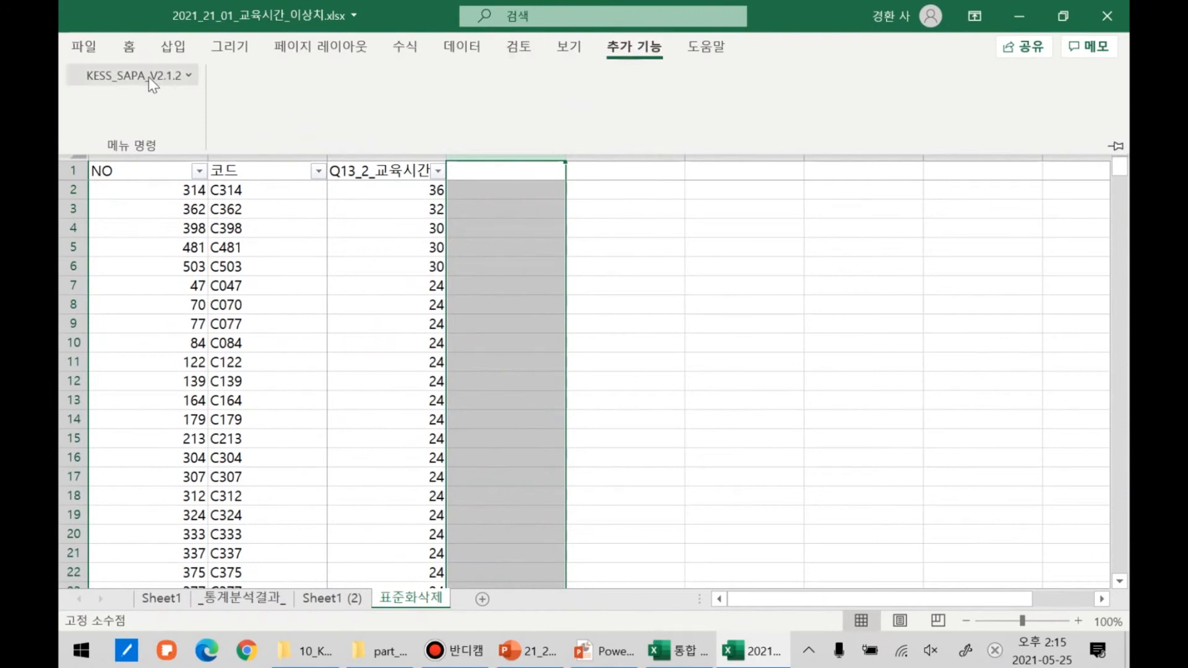
{"action": "left_click", "coordinate": [148, 76]}
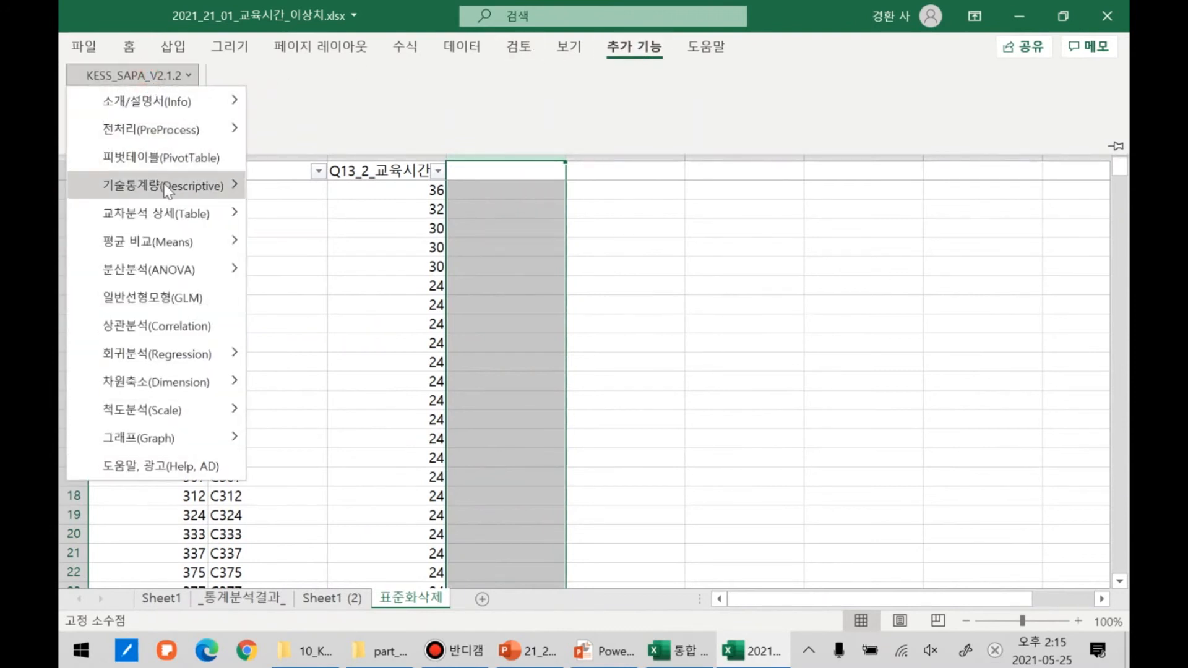
{"action": "mouse_move", "coordinate": [175, 192]}
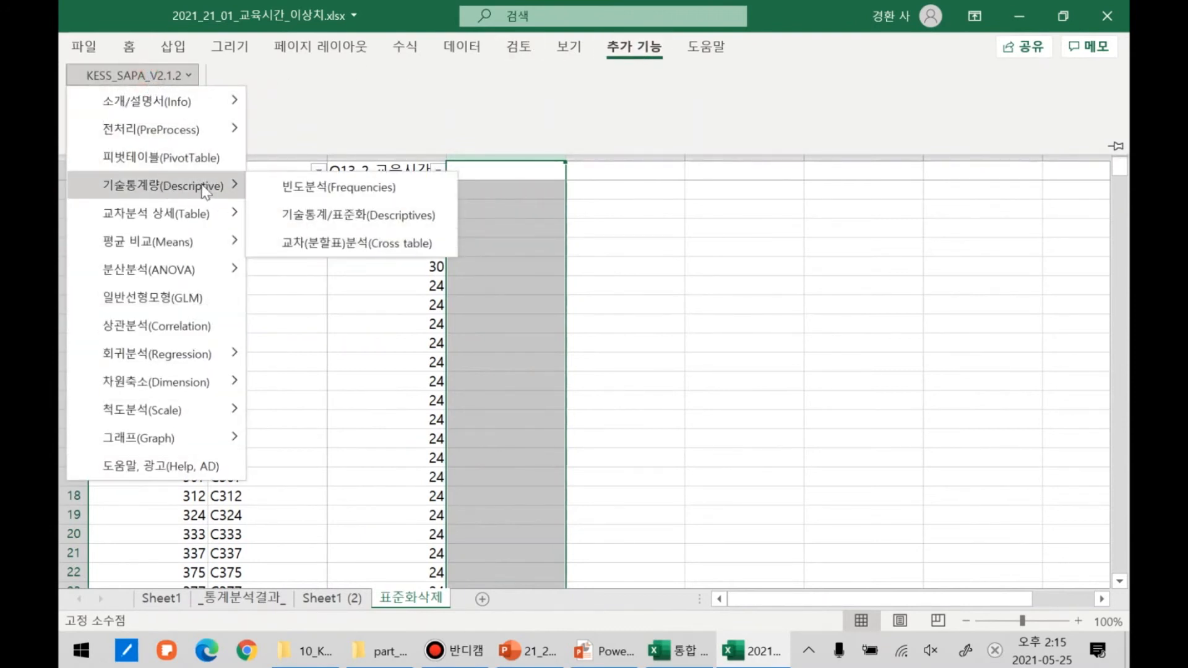
{"action": "mouse_move", "coordinate": [191, 135]}
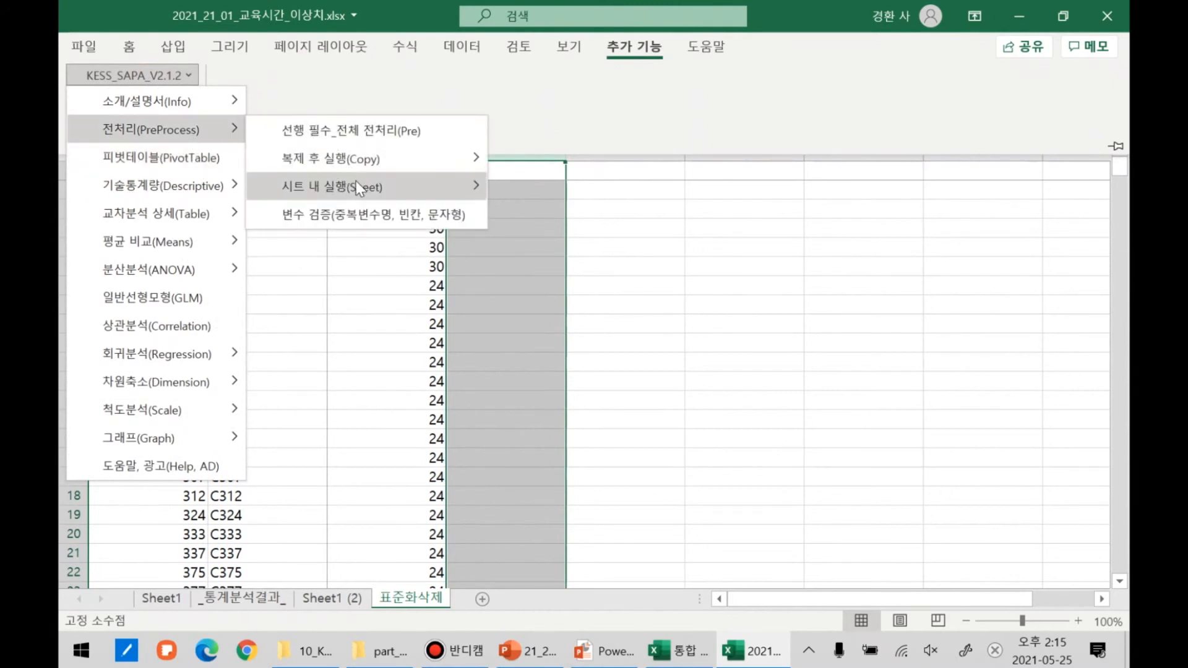
{"action": "mouse_move", "coordinate": [358, 187]}
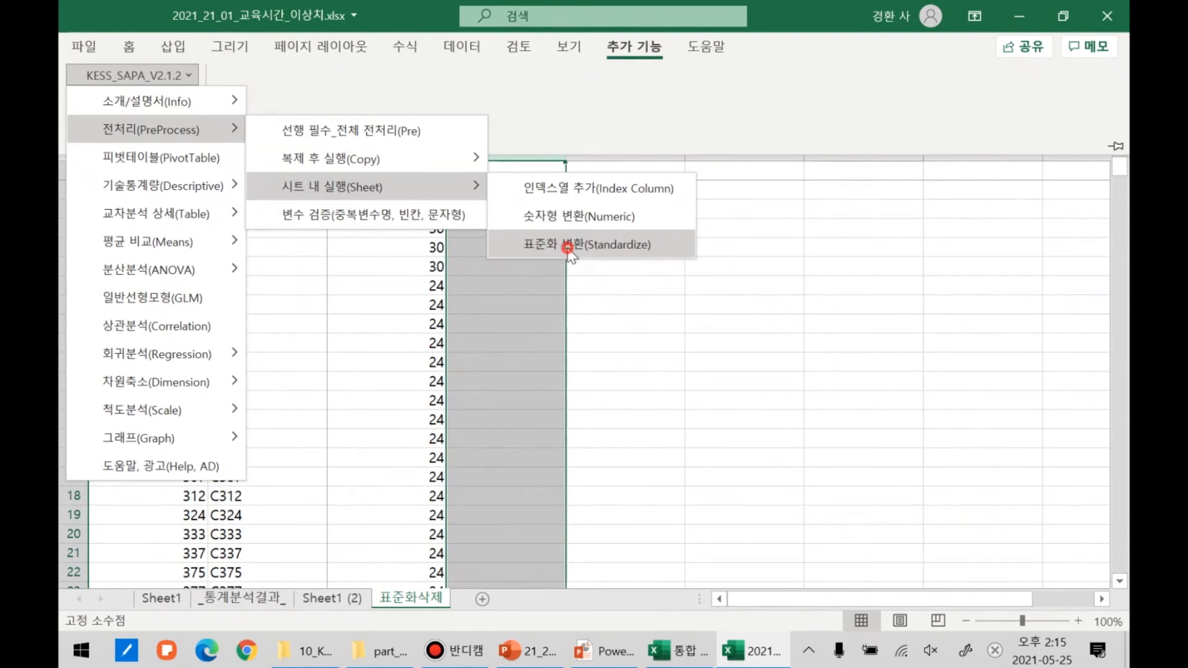
{"action": "left_click", "coordinate": [567, 248]}
{"action": "left_click", "coordinate": [450, 211]}
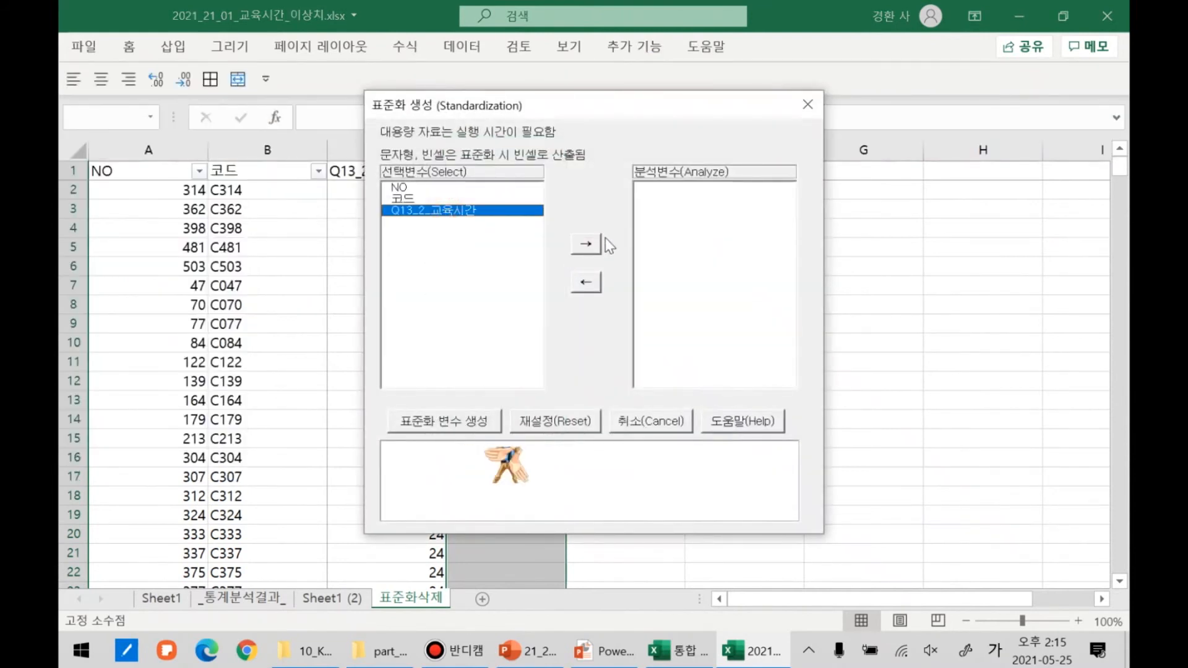
{"action": "left_click", "coordinate": [586, 244]}
{"action": "left_click", "coordinate": [489, 421]}
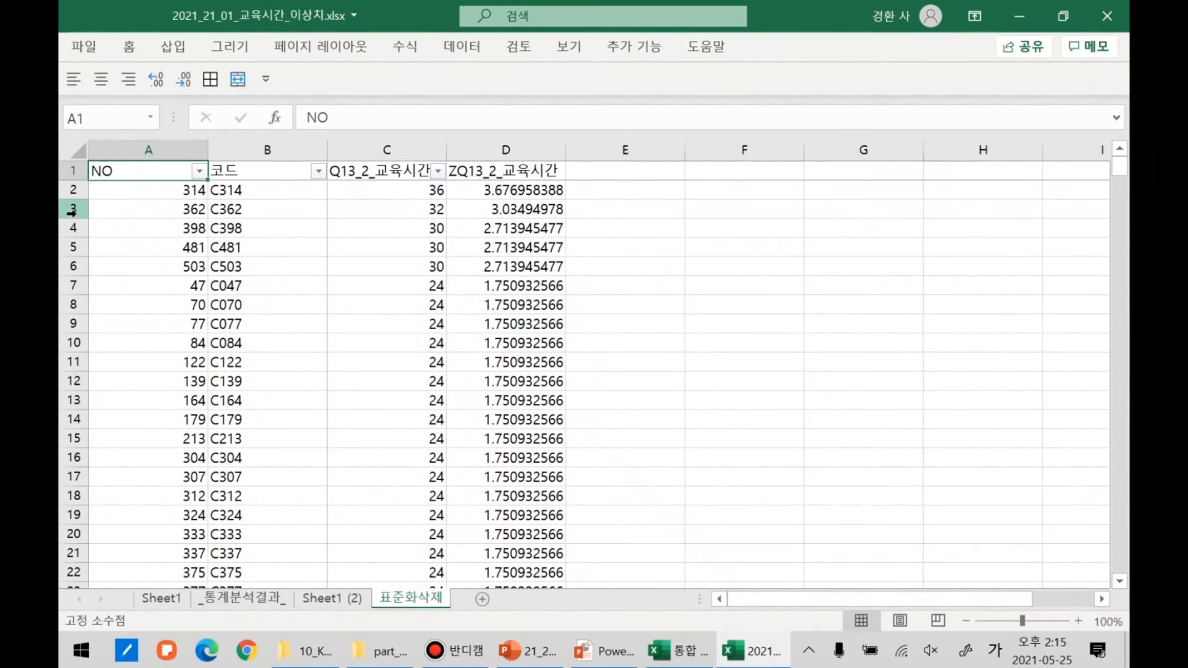
Delete rows 2 and 3, whose ZQ13_2_교육시간 values exceed 3, from the 표준화삭제 sheet.
{"action": "mouse_move", "coordinate": [72, 209]}
{"action": "left_mouse_down"}
{"action": "mouse_move", "coordinate": [72, 189]}
{"action": "mouse_move", "coordinate": [71, 208]}
{"action": "left_mouse_up"}
{"action": "left_click", "coordinate": [106, 201]}
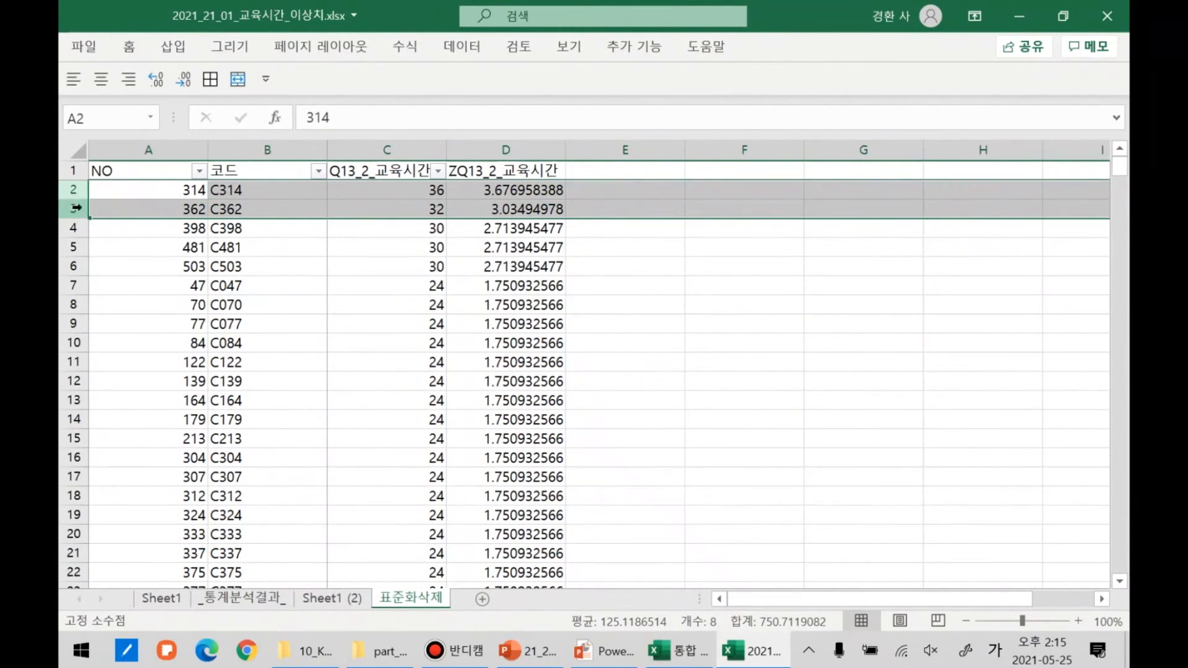
{"action": "key", "text": "ctrl+minus"}
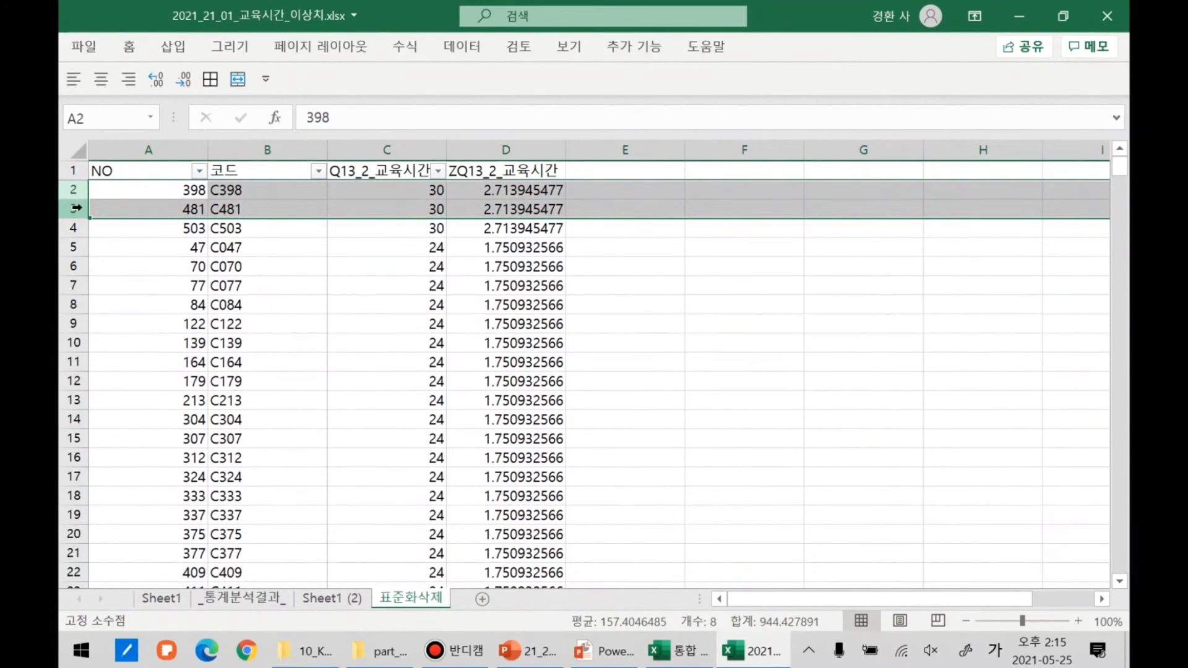
Create a KESS_SAPA histogram of ZQ13_2_교육시간 with automatic class count and widen the resulting chart.
{"action": "left_click", "coordinate": [507, 323]}
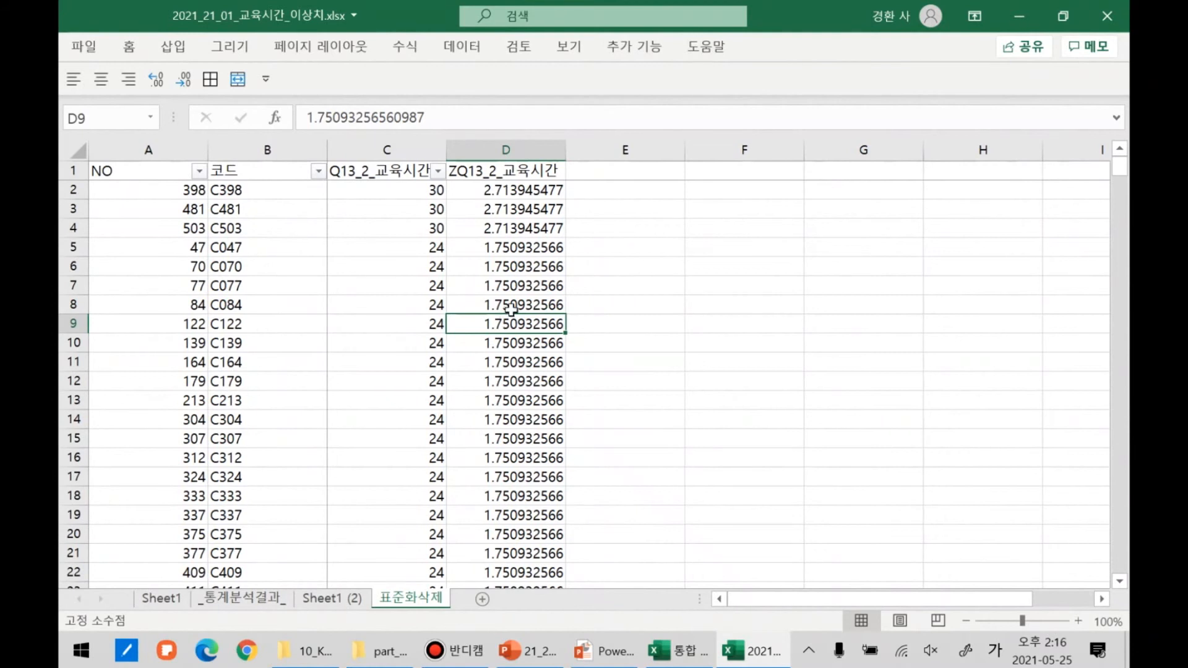
{"action": "left_click", "coordinate": [634, 46]}
{"action": "left_click", "coordinate": [181, 75]}
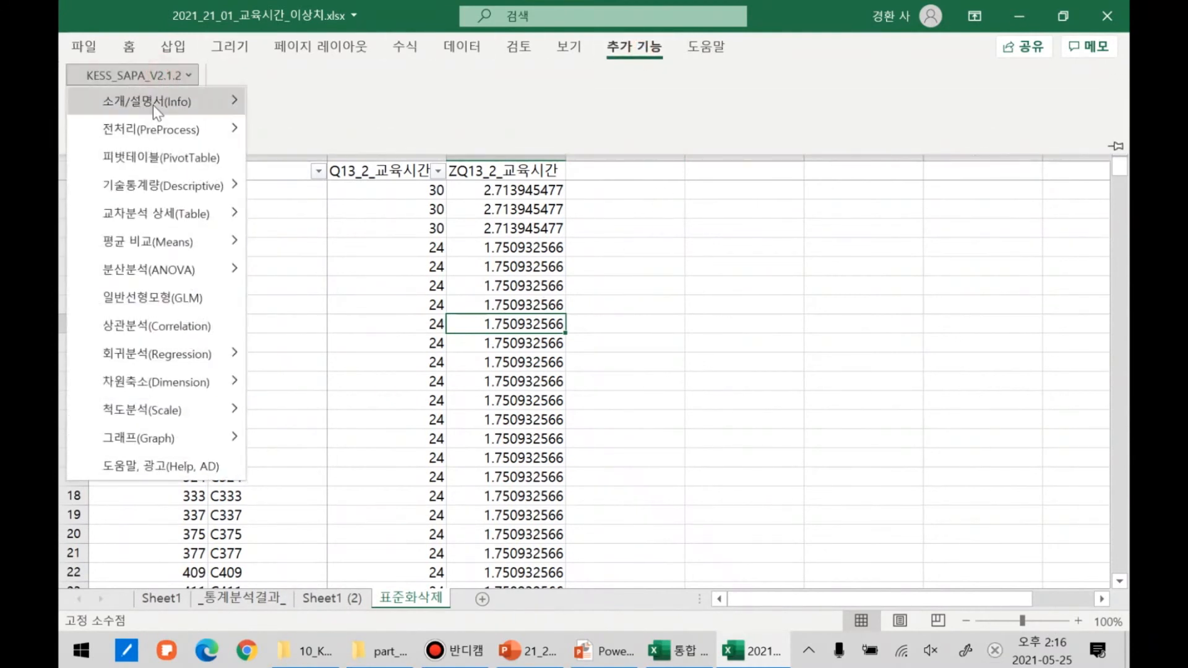
{"action": "mouse_move", "coordinate": [129, 441]}
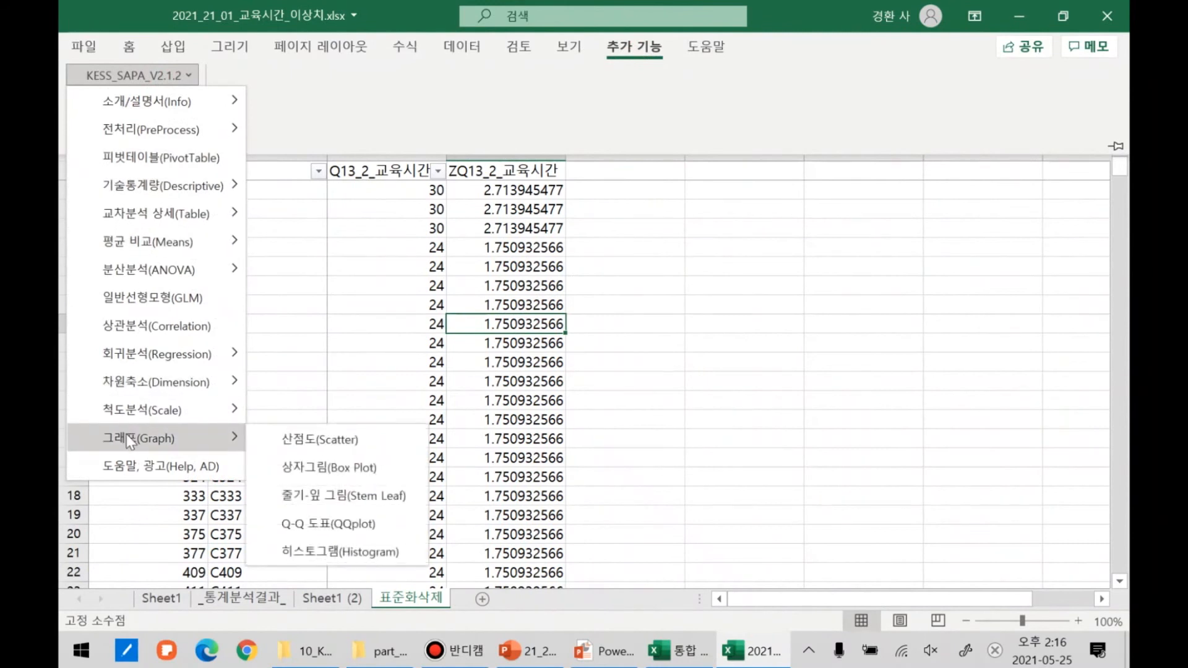
{"action": "left_click", "coordinate": [327, 553]}
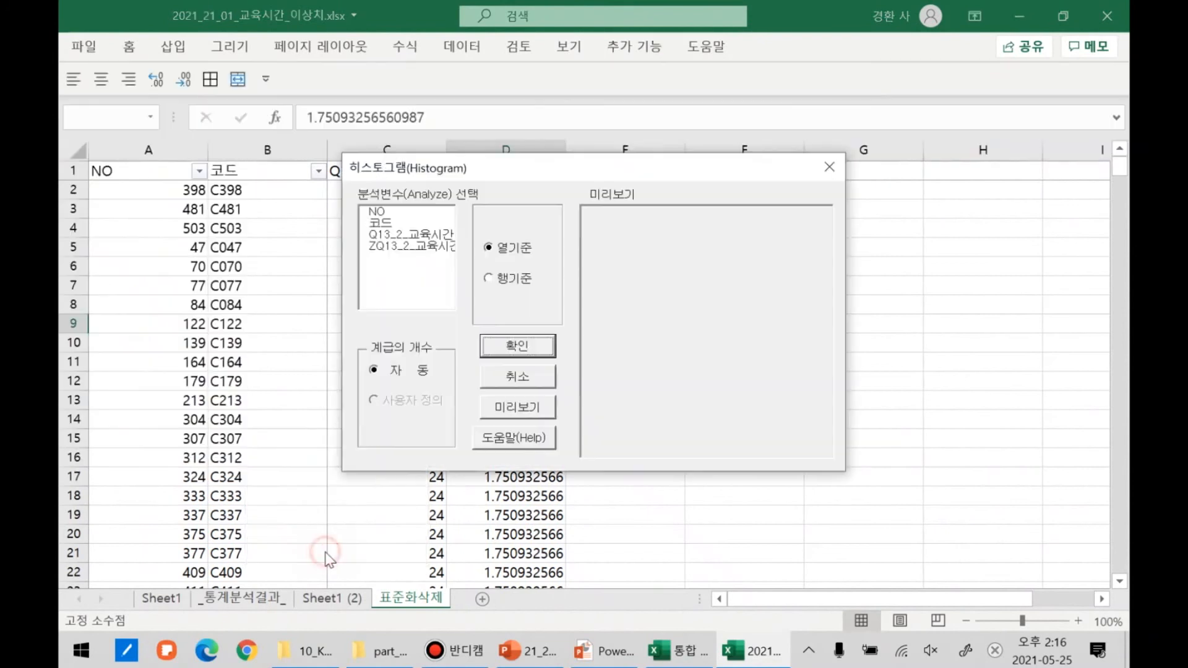
{"action": "left_click", "coordinate": [426, 247]}
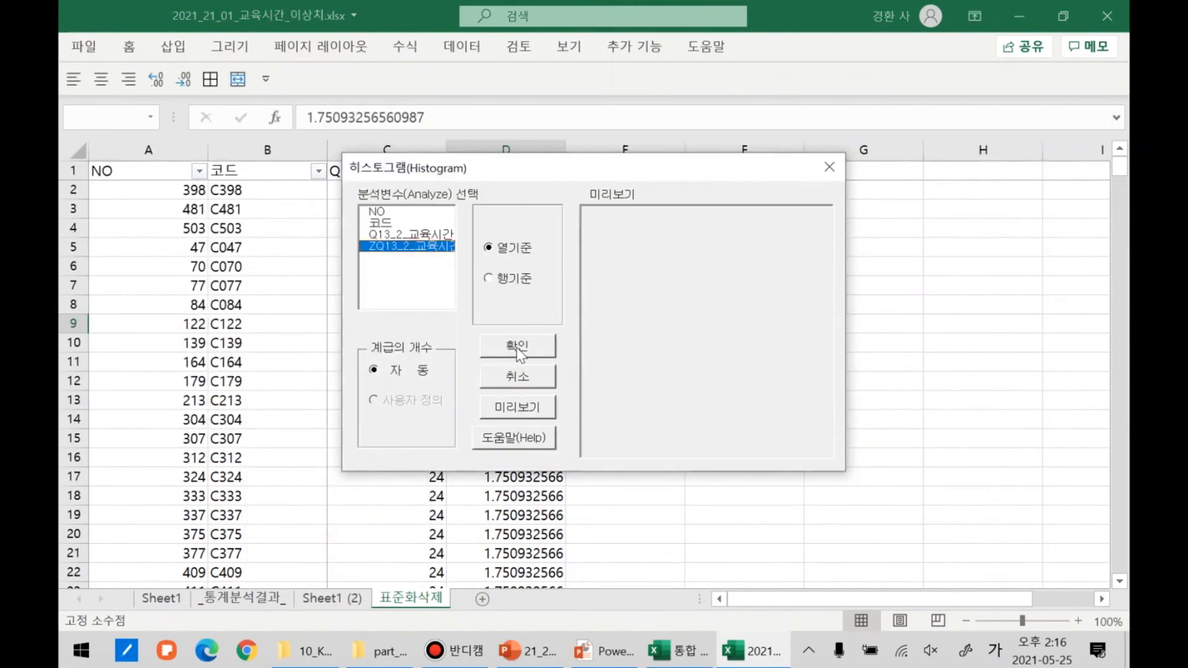
{"action": "left_click", "coordinate": [518, 347]}
{"action": "left_click", "coordinate": [462, 431]}
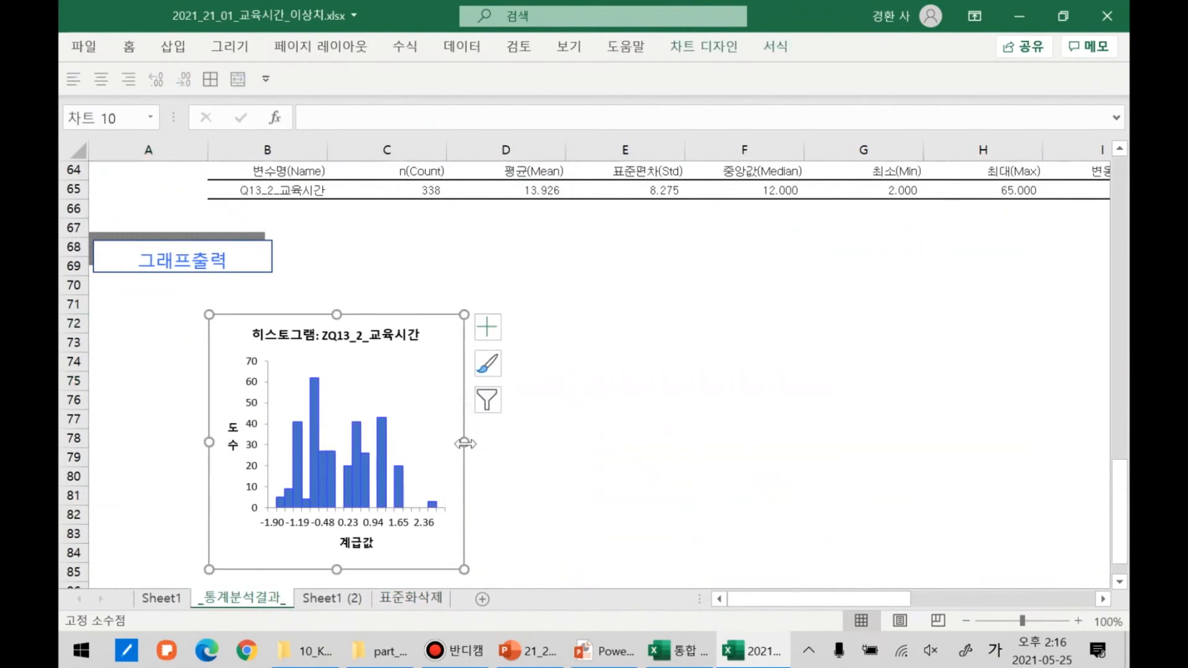
{"action": "left_click_drag", "start_coordinate": [465, 444], "coordinate": [780, 484]}
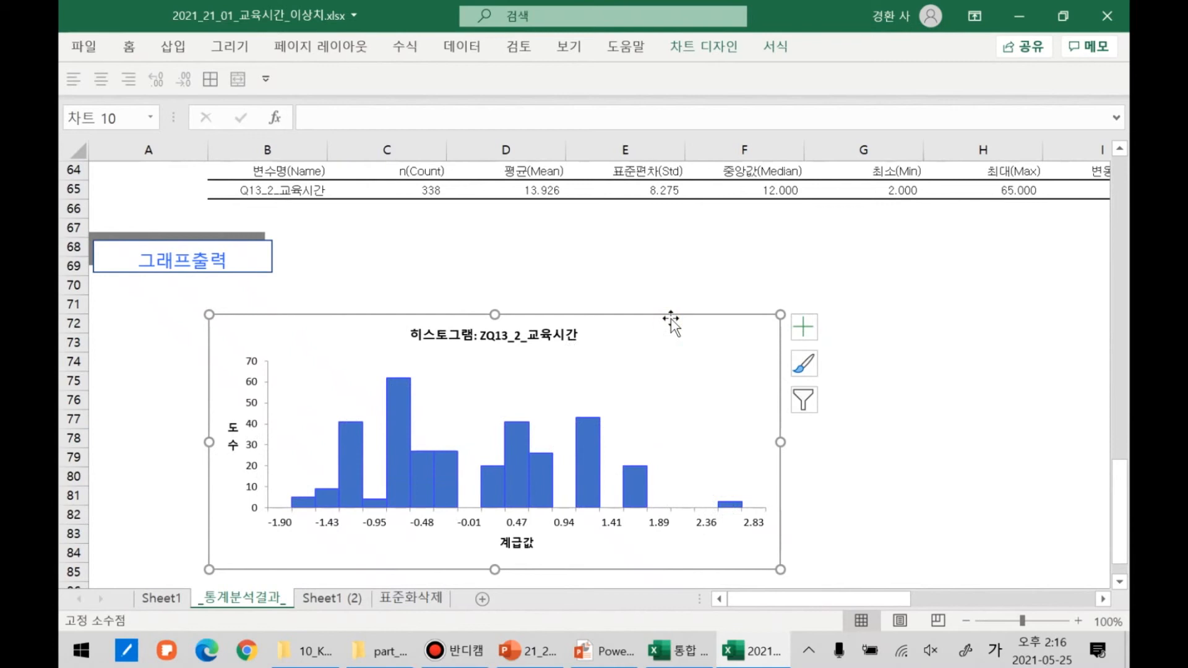
Review the Q13_2_교육시간 and ZQ13_2_교육시간 columns on the 표준화삭제 sheet after the outlier removal.
{"action": "left_click", "coordinate": [409, 598]}
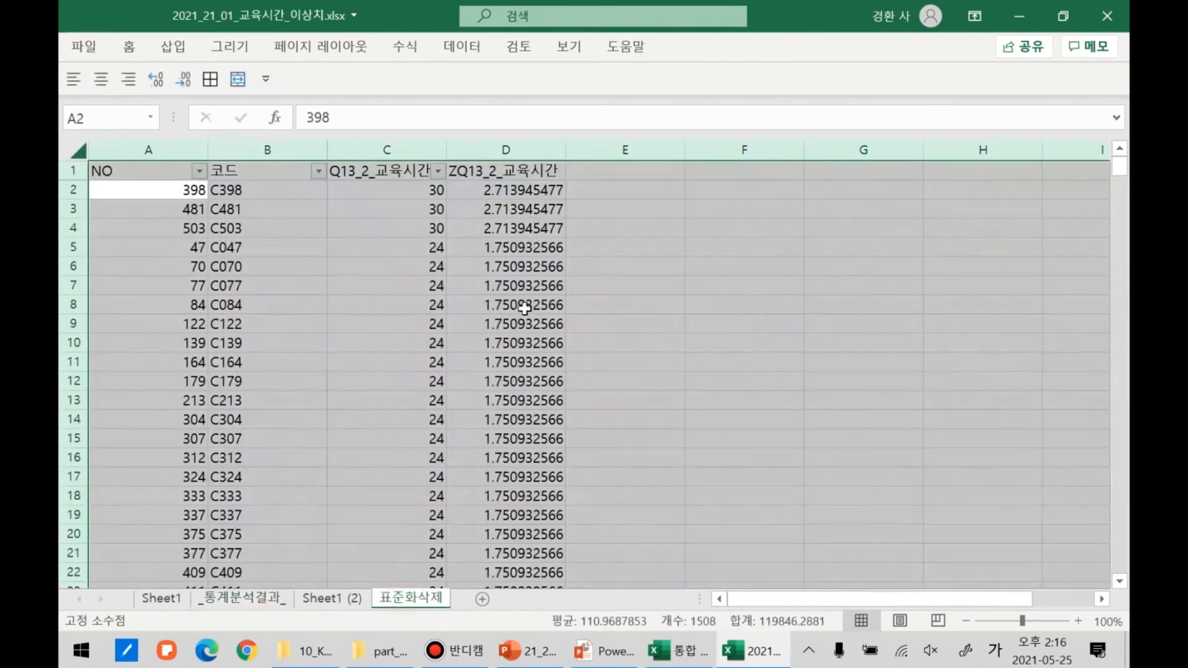
{"action": "left_click", "coordinate": [515, 305]}
{"action": "left_click", "coordinate": [396, 150]}
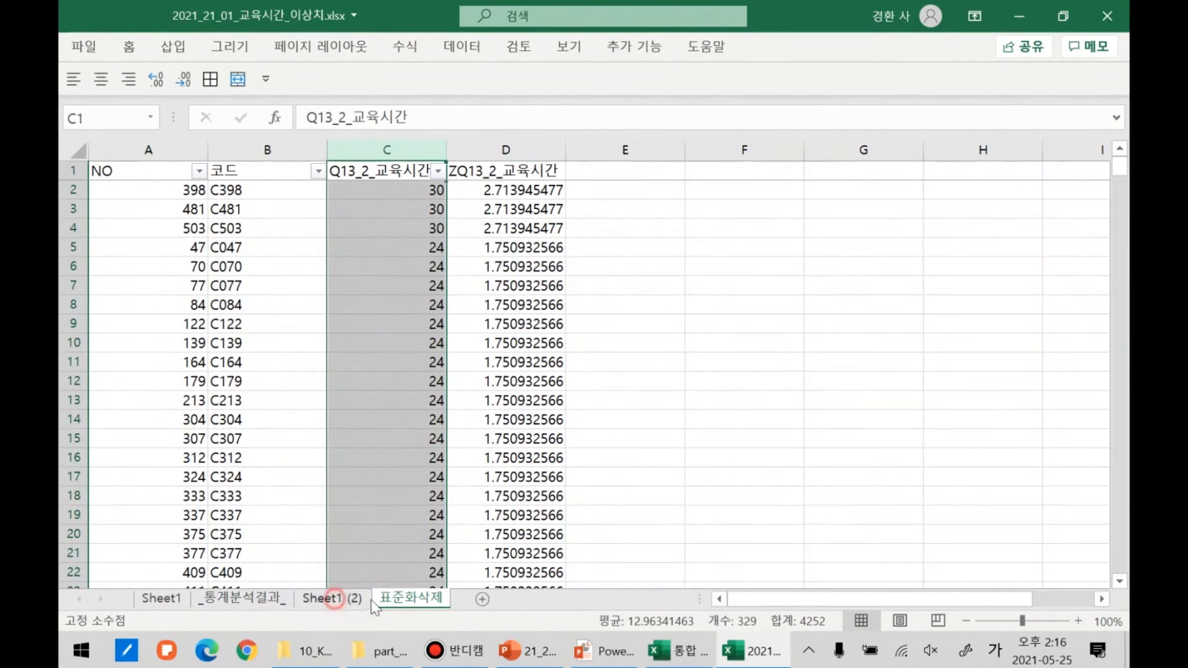
{"action": "left_click", "coordinate": [342, 599]}
{"action": "left_click", "coordinate": [411, 598]}
{"action": "left_click", "coordinate": [518, 151]}
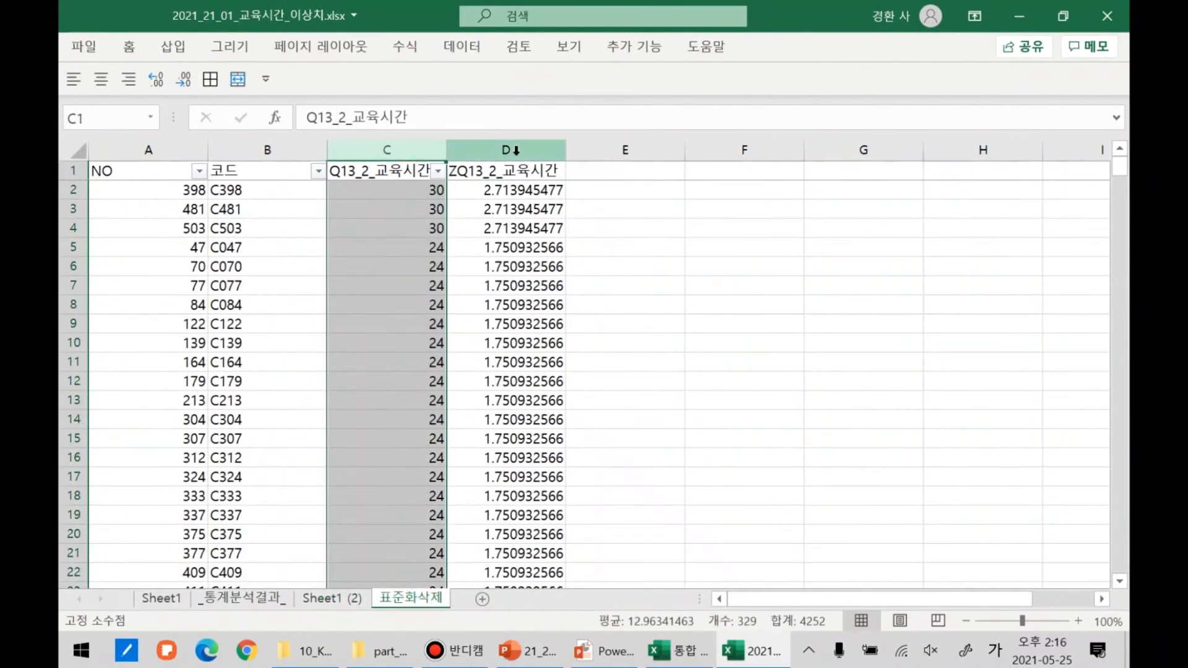
{"action": "left_click", "coordinate": [386, 149]}
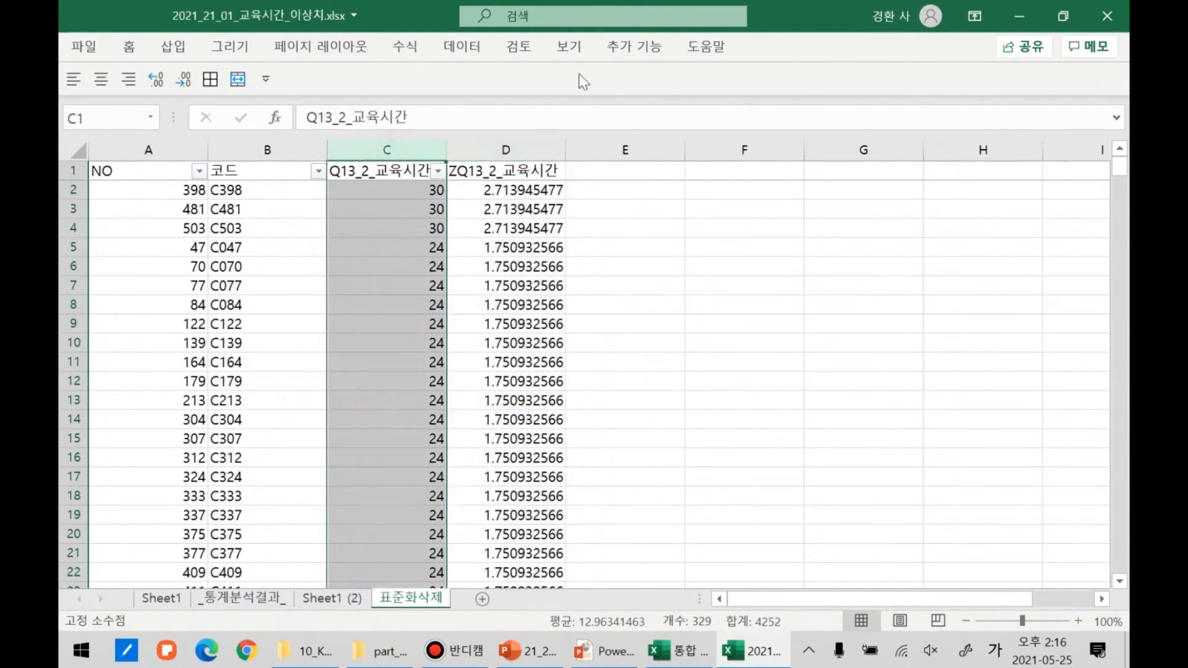
{"action": "left_click", "coordinate": [426, 599]}
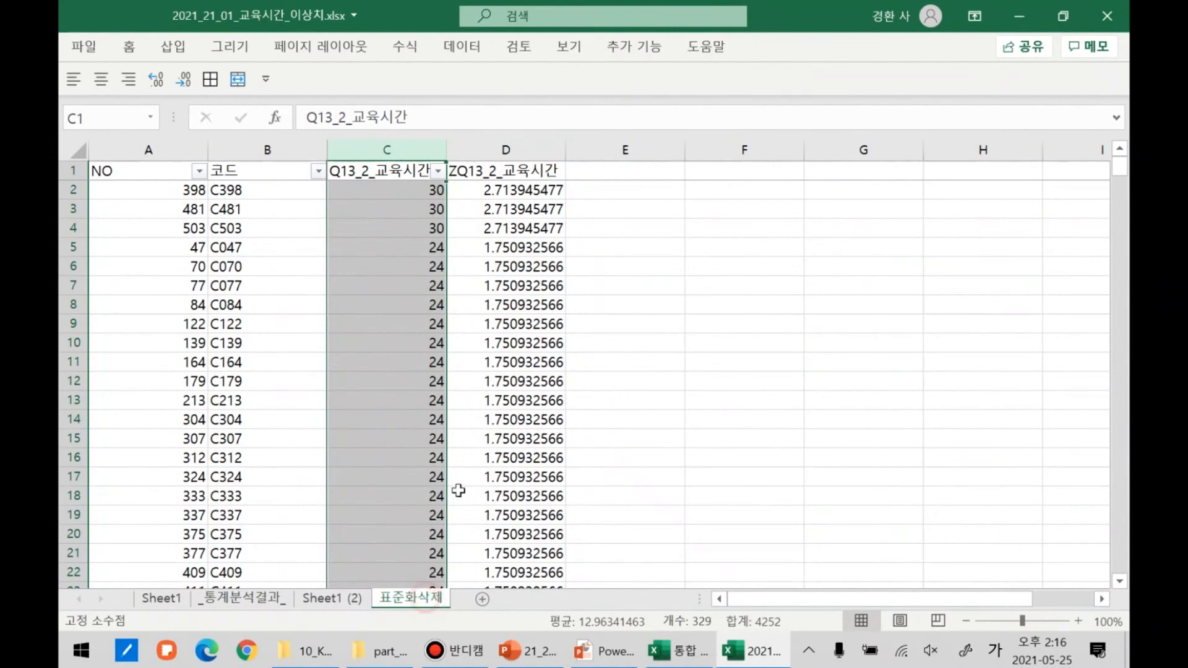
Create a KESS_SAPA histogram of Q13_2_교육시간 from the 표준화삭제 sheet and widen the resulting chart.
{"action": "left_click", "coordinate": [637, 50]}
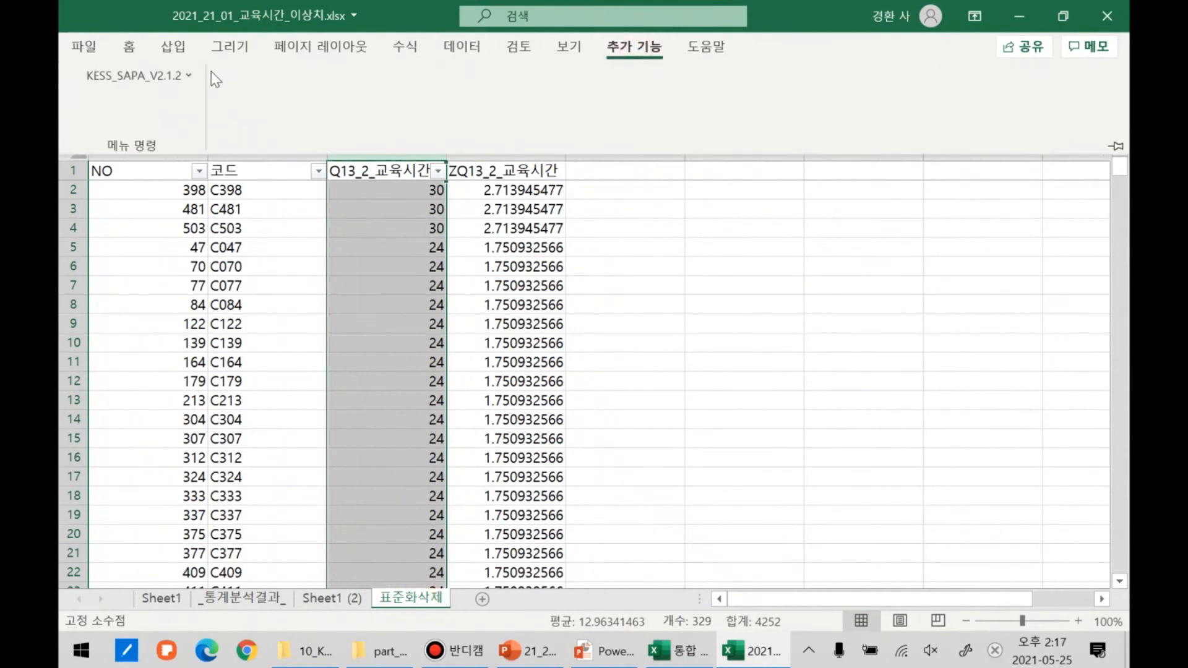
{"action": "left_click", "coordinate": [176, 85]}
{"action": "mouse_move", "coordinate": [197, 437]}
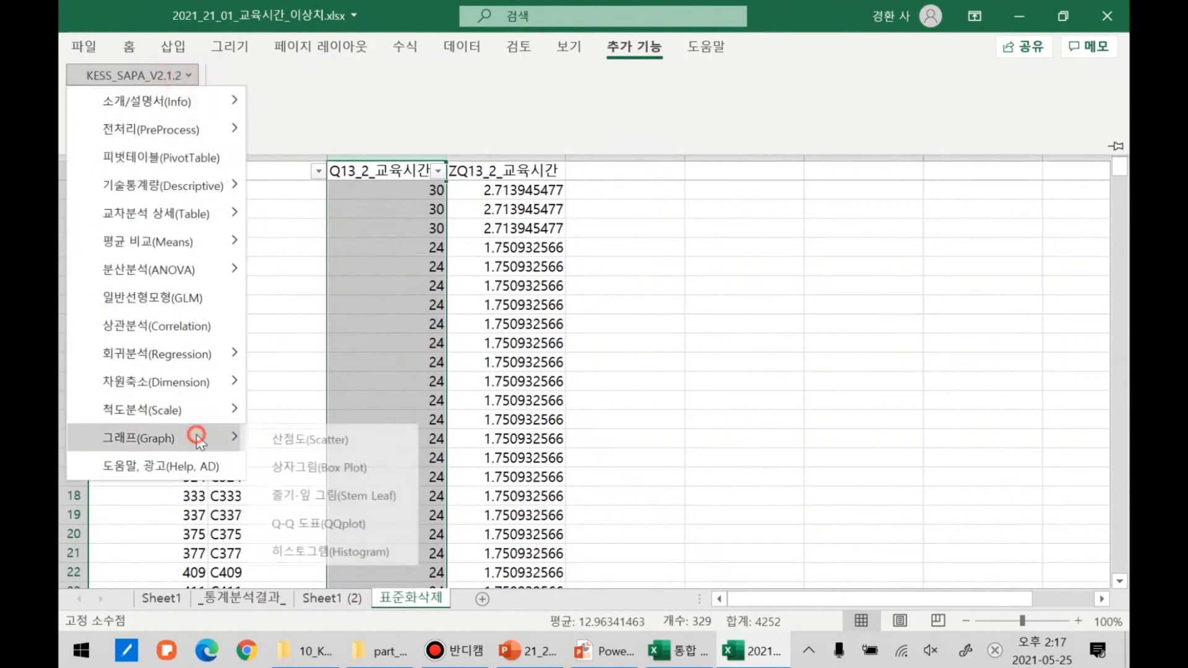
{"action": "left_click", "coordinate": [340, 551]}
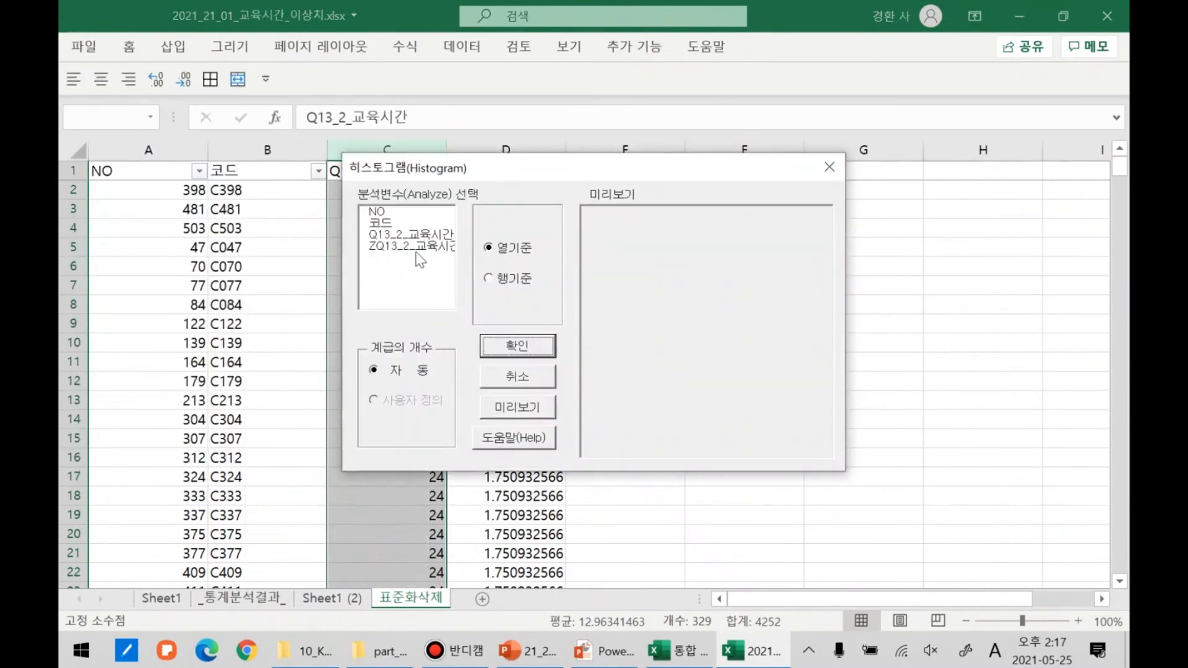
{"action": "left_click", "coordinate": [421, 234]}
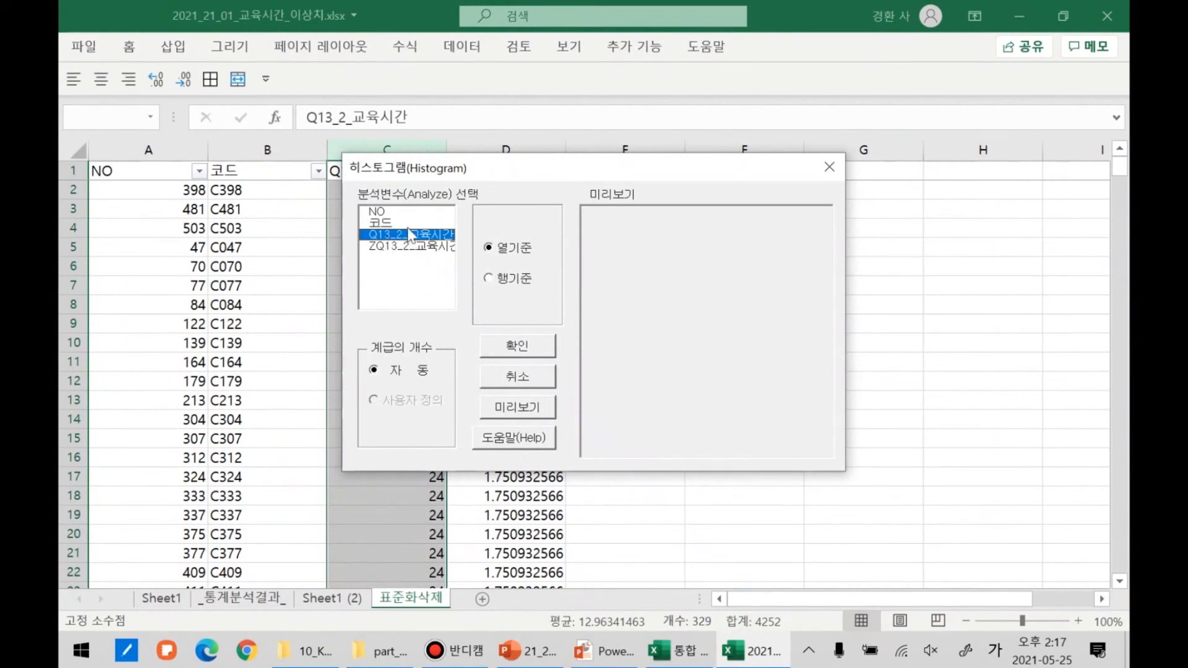
{"action": "left_click", "coordinate": [524, 348]}
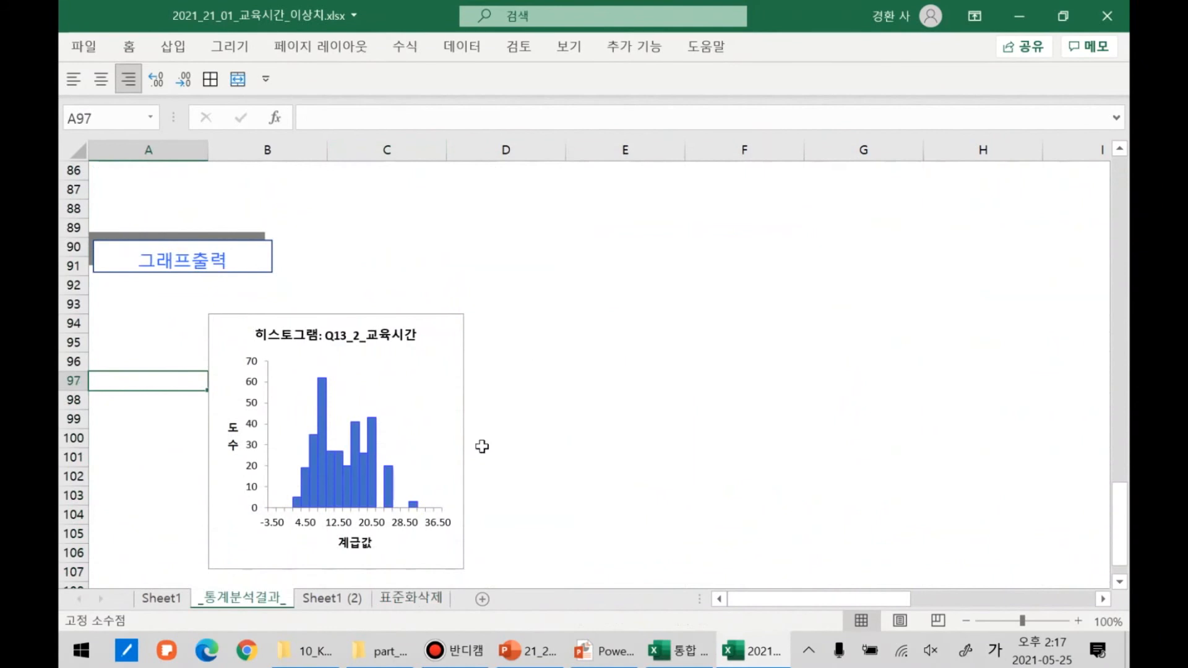
{"action": "left_click", "coordinate": [472, 446]}
{"action": "left_click", "coordinate": [466, 444]}
{"action": "left_click_drag", "start_coordinate": [465, 445], "coordinate": [713, 443]}
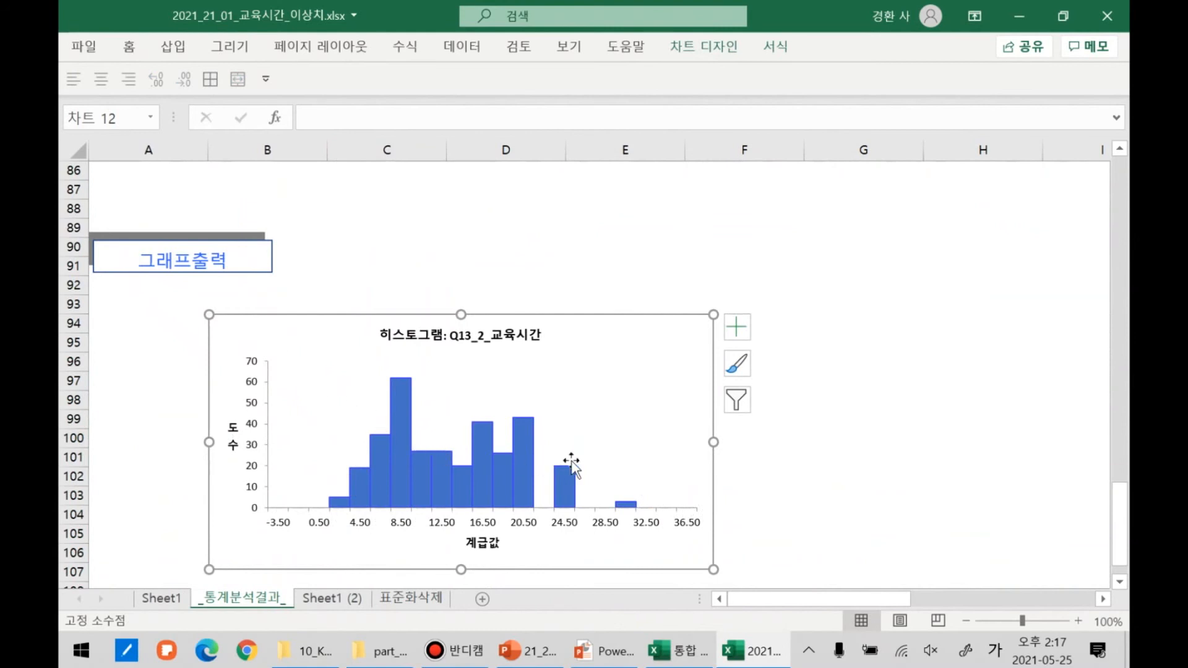
{"action": "mouse_move", "coordinate": [557, 476]}
{"action": "scroll", "coordinate": [556, 476], "scroll_direction": "down", "scroll_amount": 1}
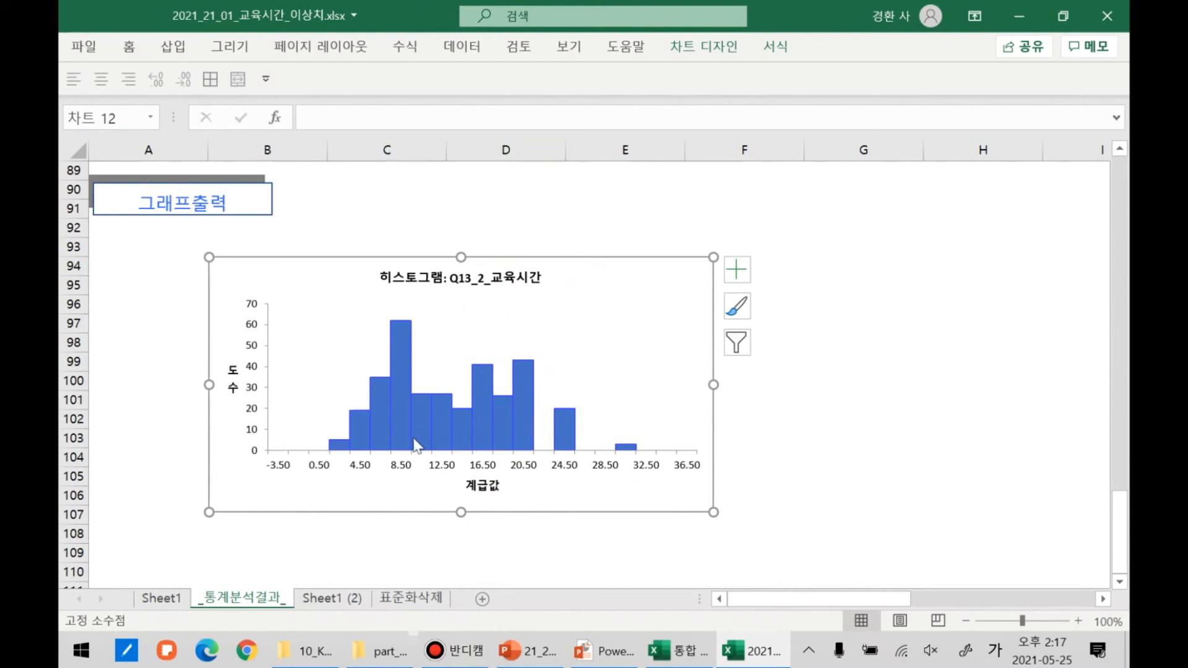
Run KESS_SAPA descriptive statistics on Q13_2_교육시간 from the 표준화삭제 sheet with the 주요 통계 option.
{"action": "left_click", "coordinate": [412, 598]}
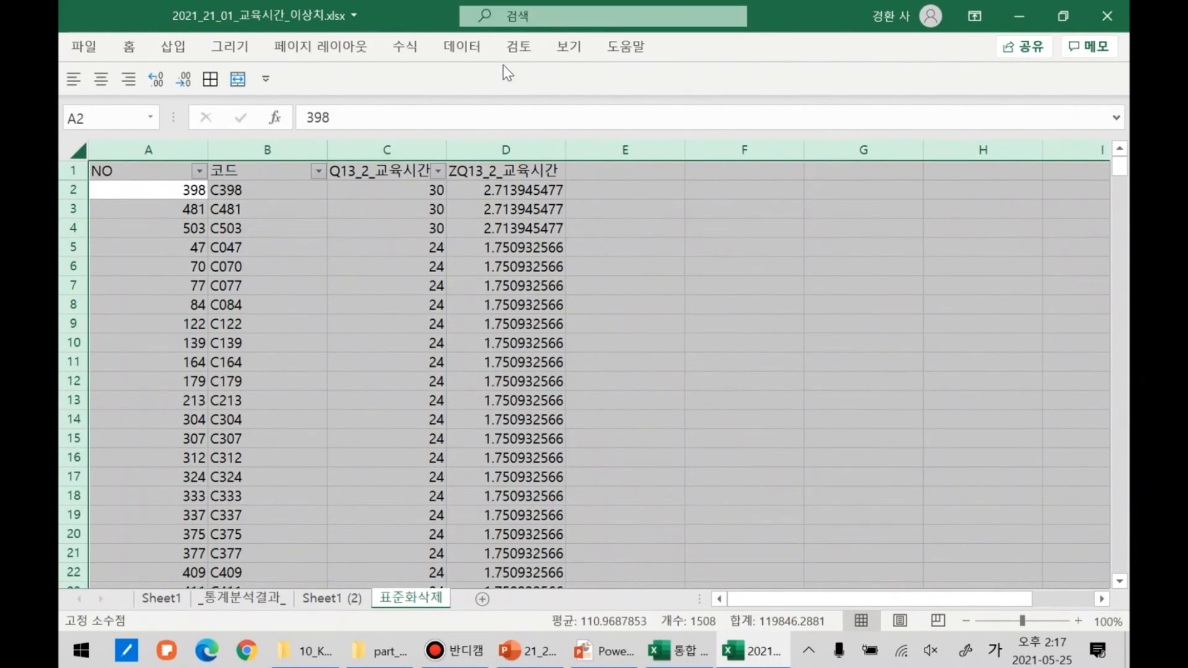
{"action": "left_click", "coordinate": [418, 602]}
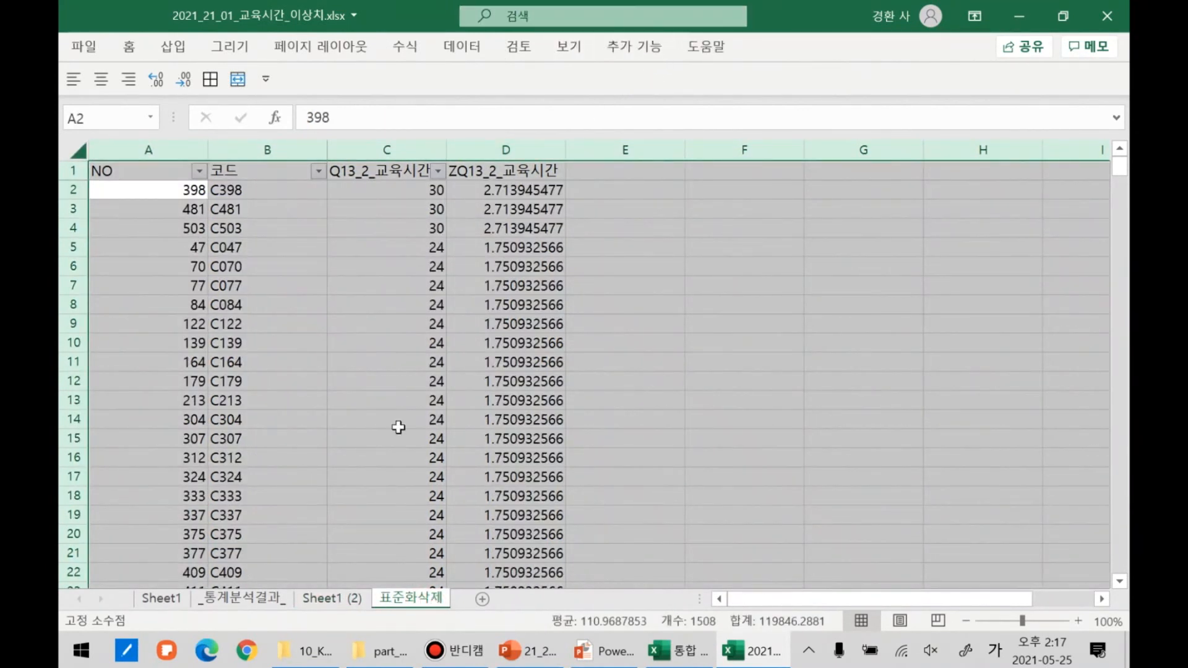
{"action": "left_click", "coordinate": [336, 603]}
{"action": "left_click", "coordinate": [421, 600]}
{"action": "left_click", "coordinate": [649, 44]}
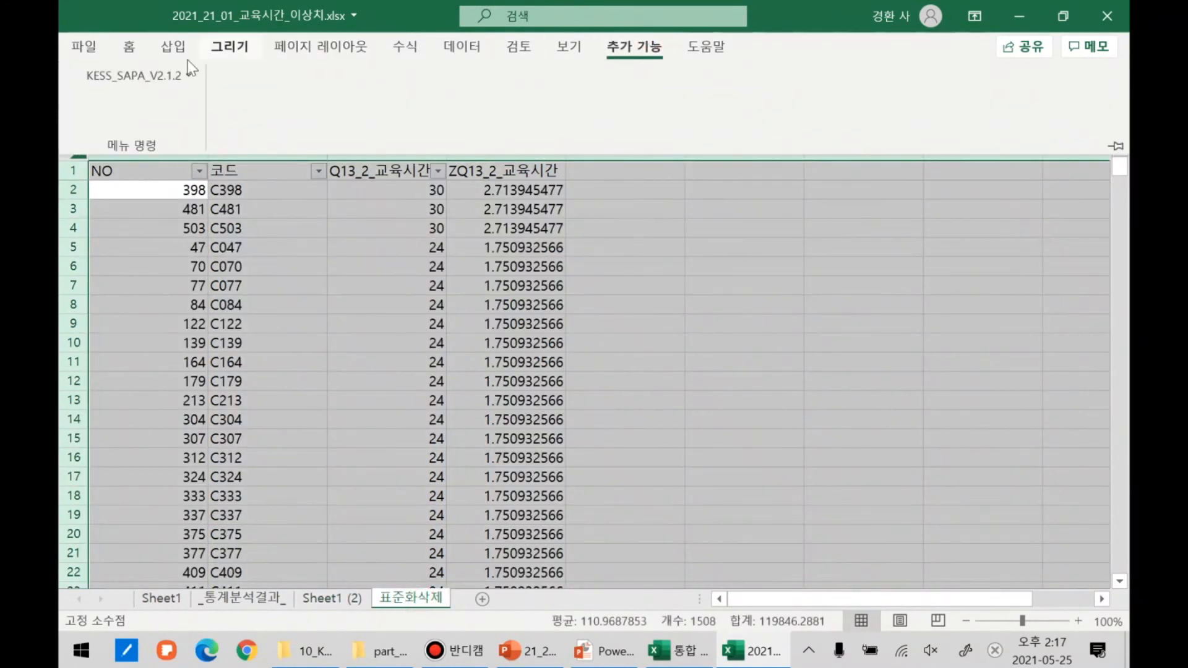
{"action": "left_click", "coordinate": [156, 77]}
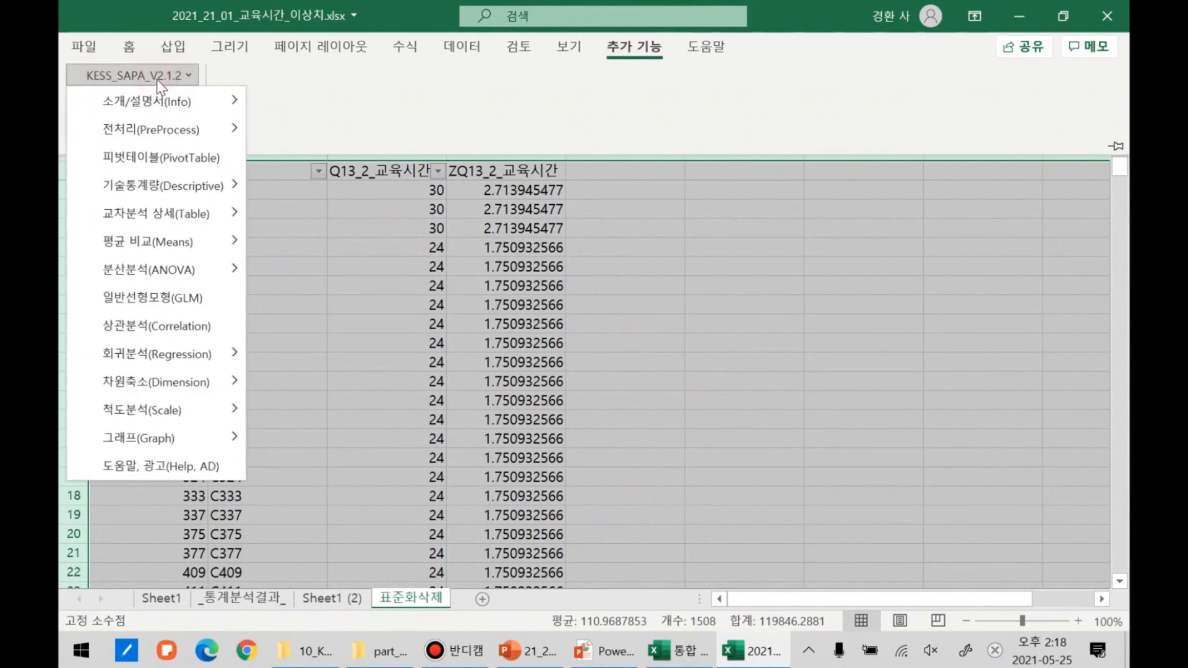
{"action": "mouse_move", "coordinate": [179, 186]}
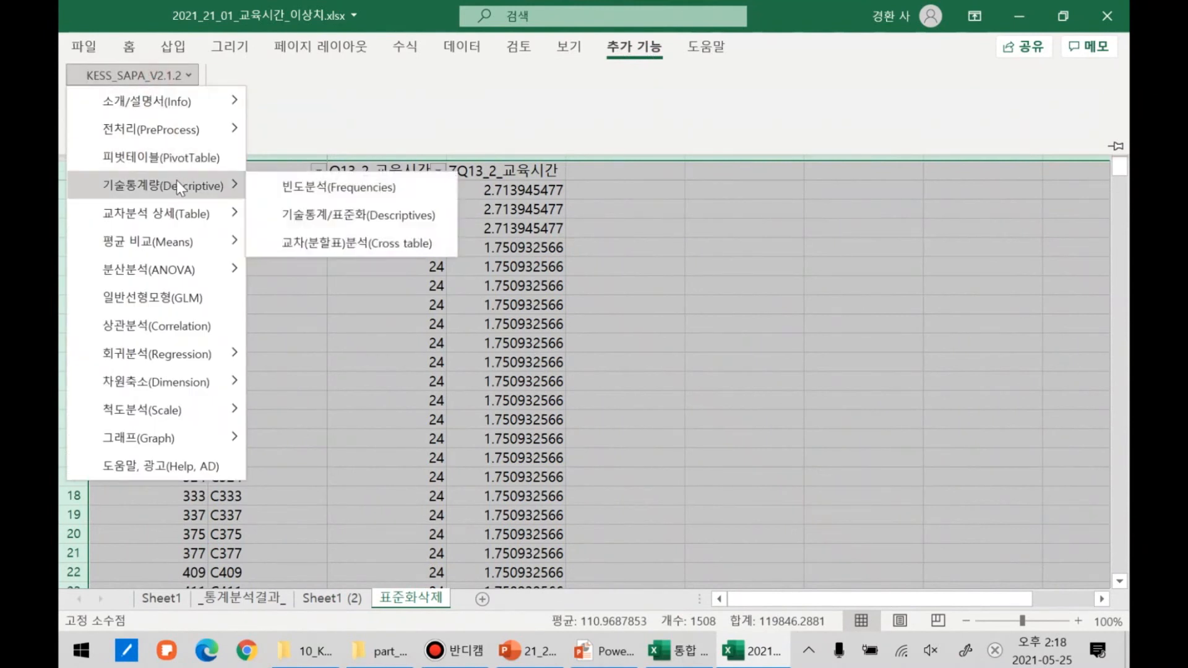
{"action": "left_click", "coordinate": [357, 217]}
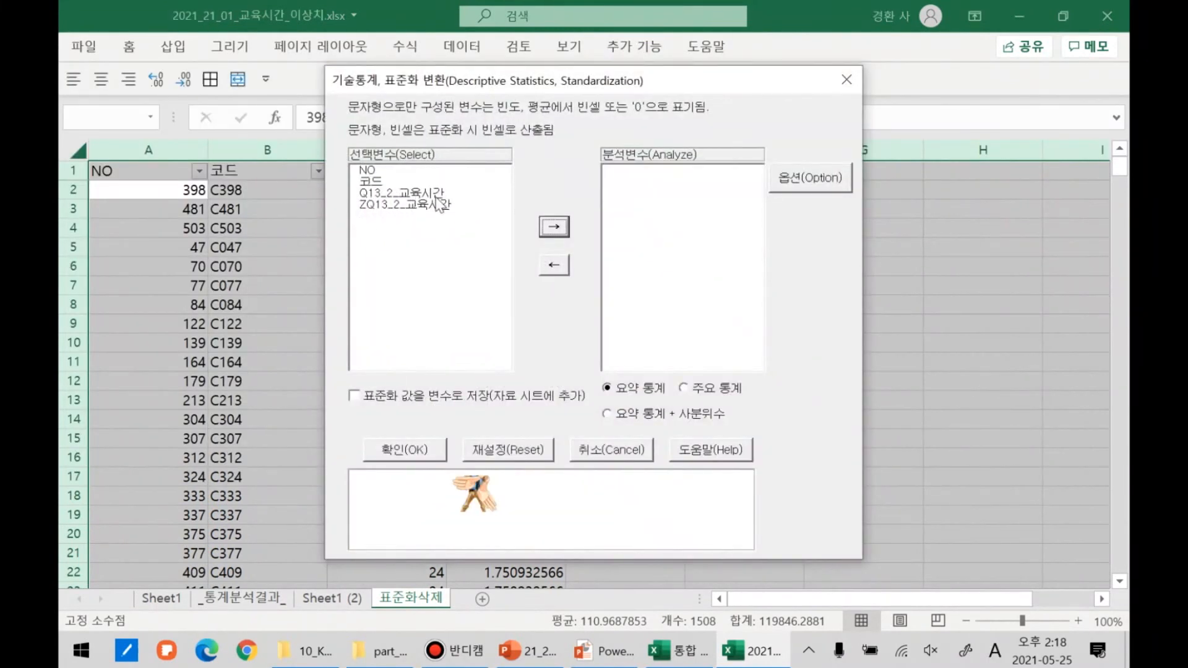
{"action": "left_click", "coordinate": [430, 193]}
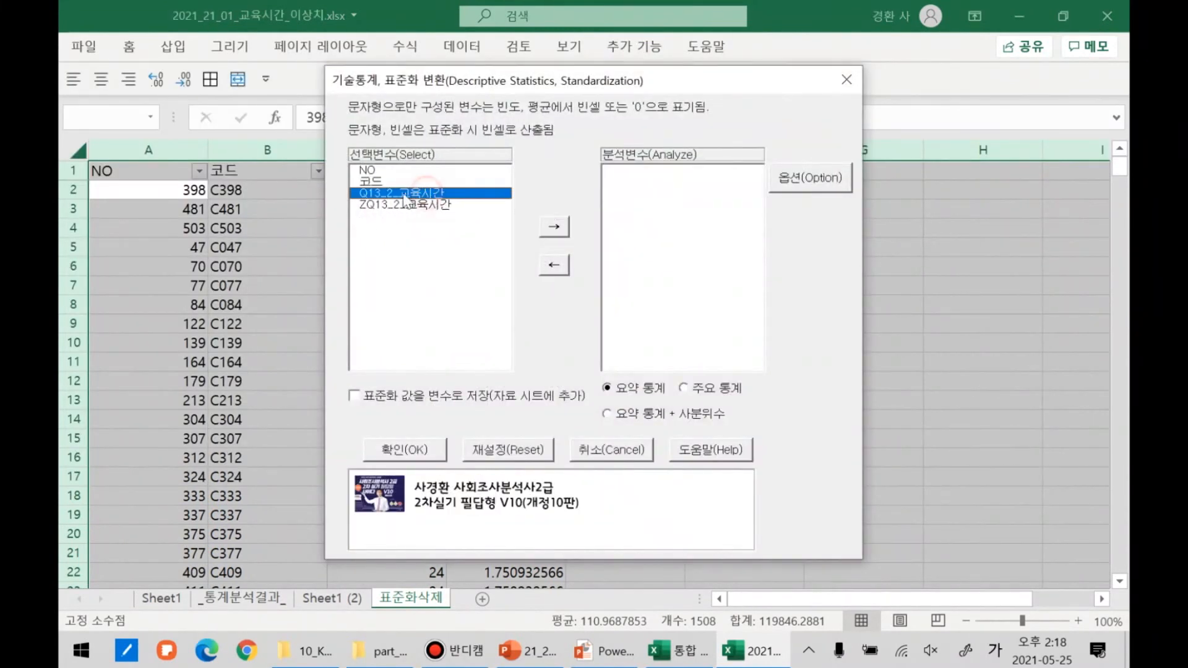
{"action": "left_click", "coordinate": [557, 227]}
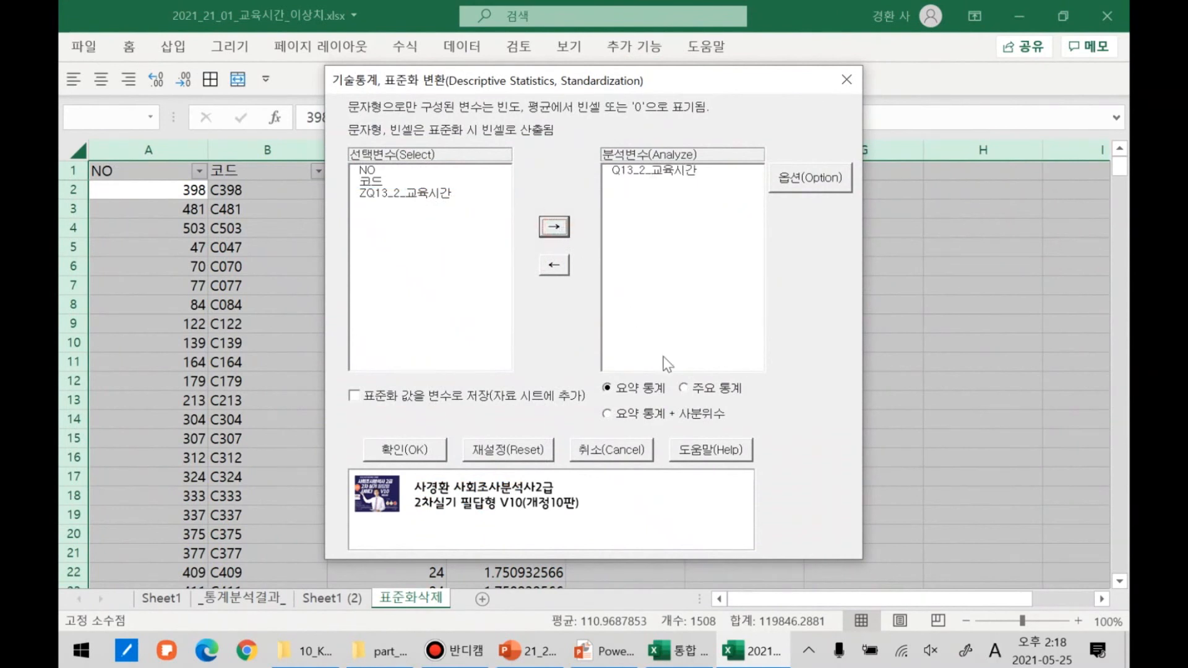
{"action": "left_click", "coordinate": [728, 394]}
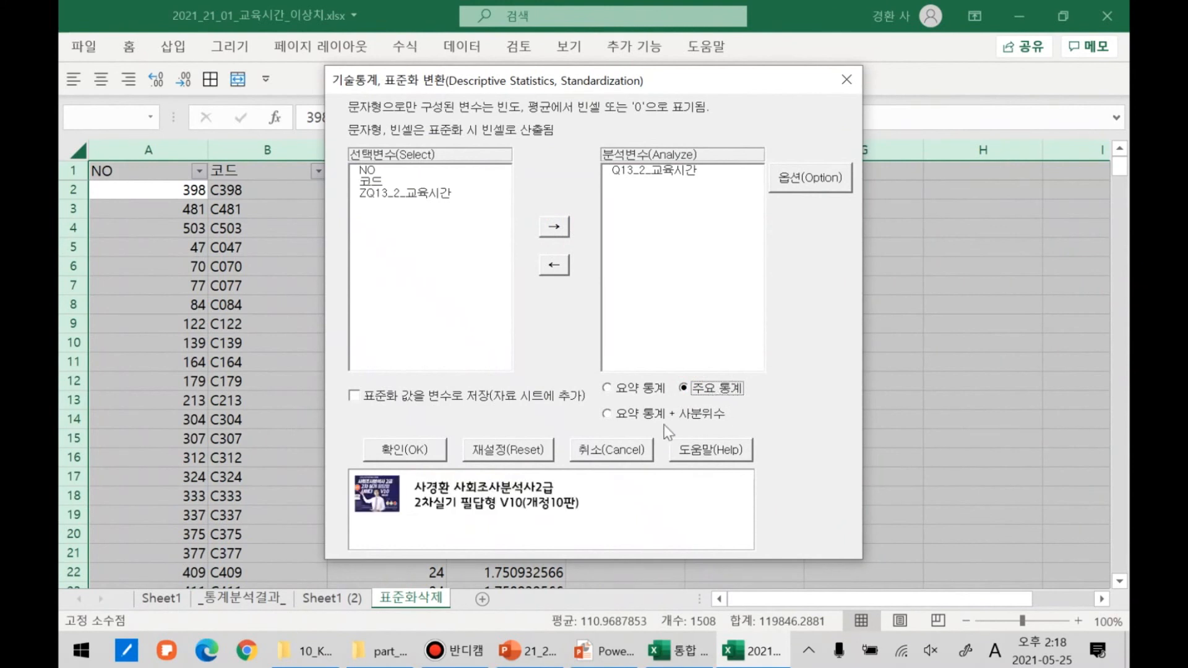
{"action": "left_click", "coordinate": [438, 453]}
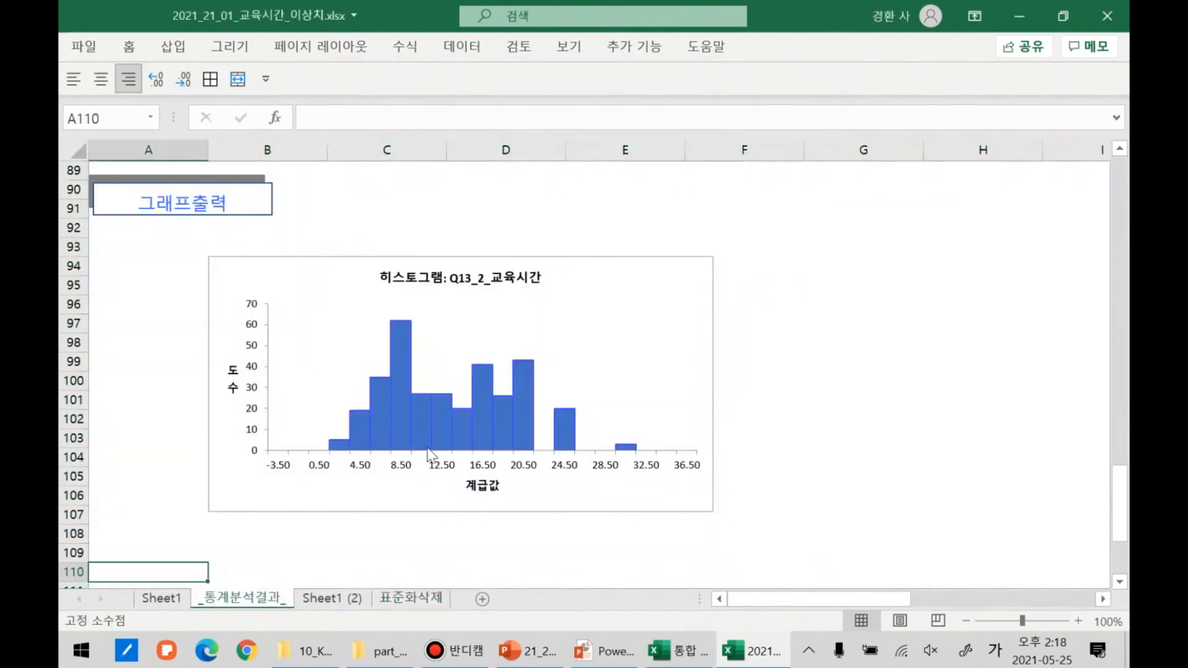
Examine the Q13_2_교육시간 descriptive statistics table from the count through the coefficient of variation.
{"action": "scroll", "coordinate": [473, 445], "scroll_direction": "down", "scroll_amount": 4}
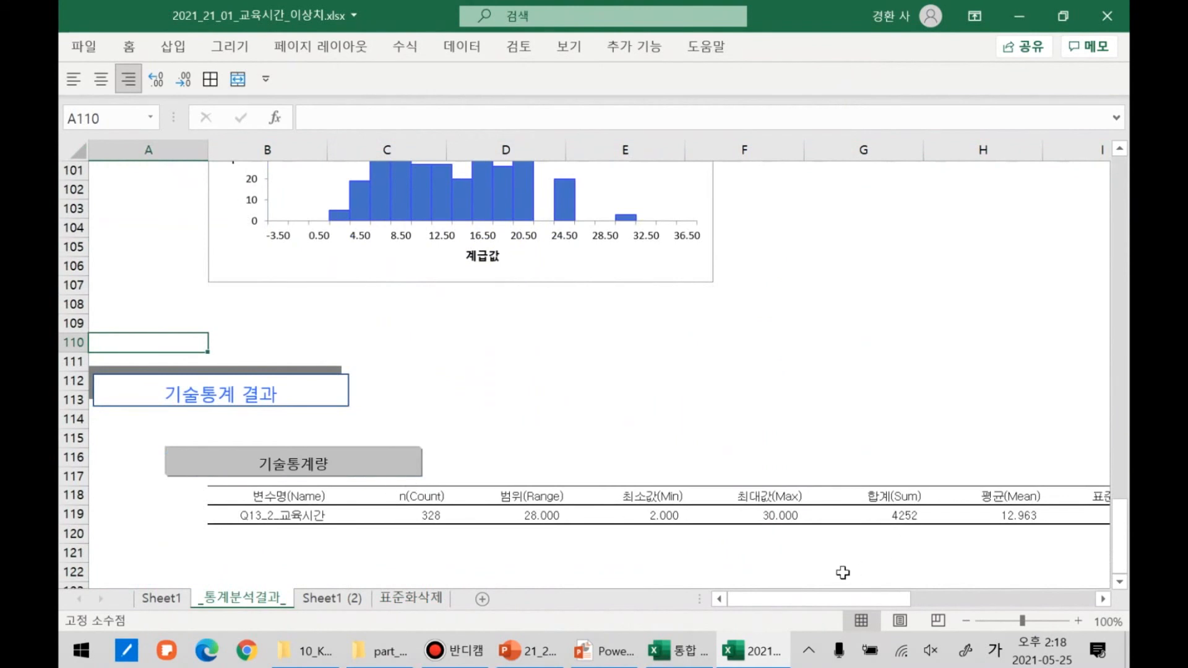
{"action": "left_click_drag", "start_coordinate": [838, 599], "coordinate": [1063, 610]}
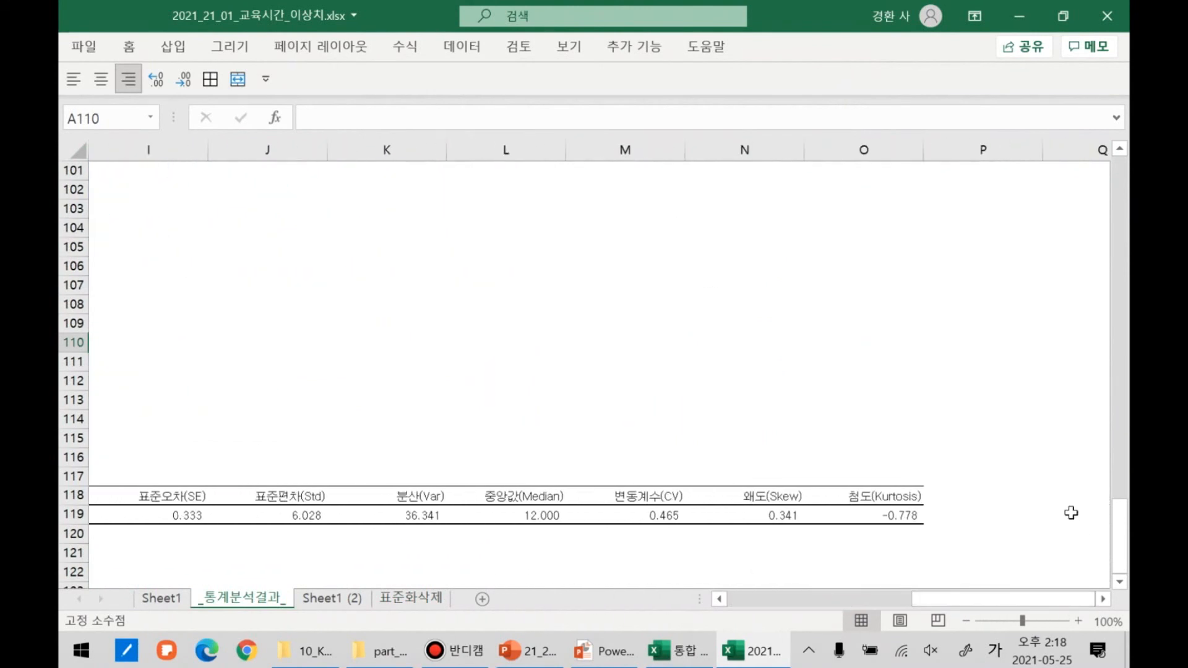
{"action": "left_click_drag", "start_coordinate": [969, 600], "coordinate": [786, 595]}
{"action": "scroll", "coordinate": [658, 548], "scroll_direction": "down", "scroll_amount": 1}
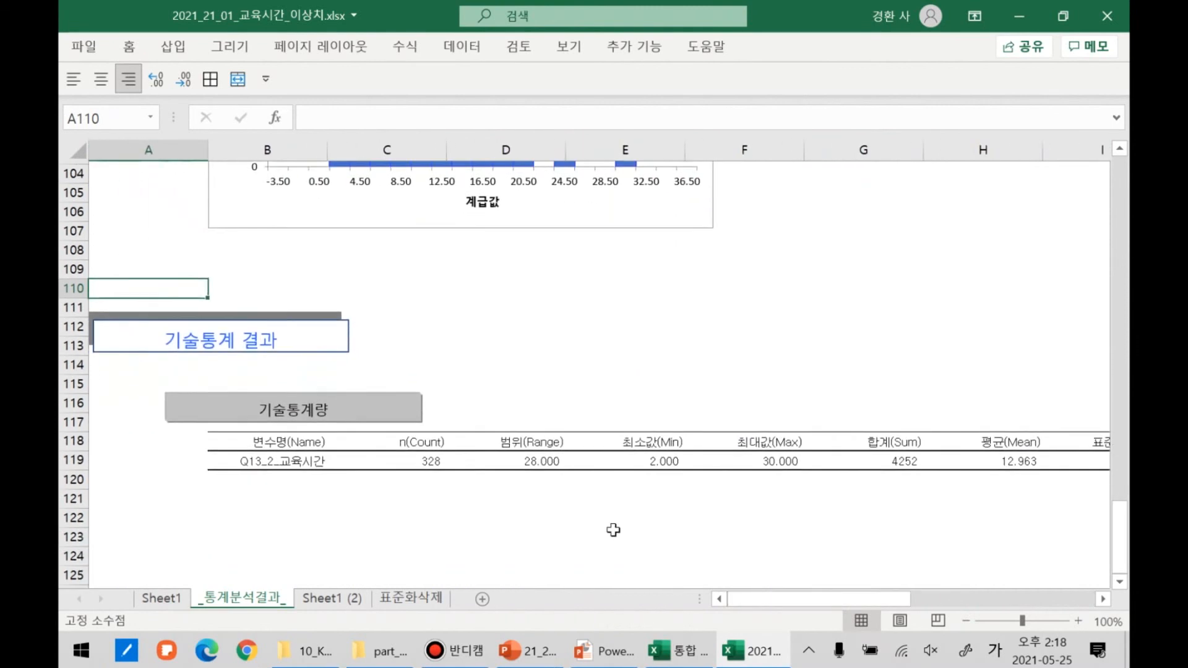
{"action": "left_click", "coordinate": [433, 460]}
{"action": "left_click", "coordinate": [884, 502]}
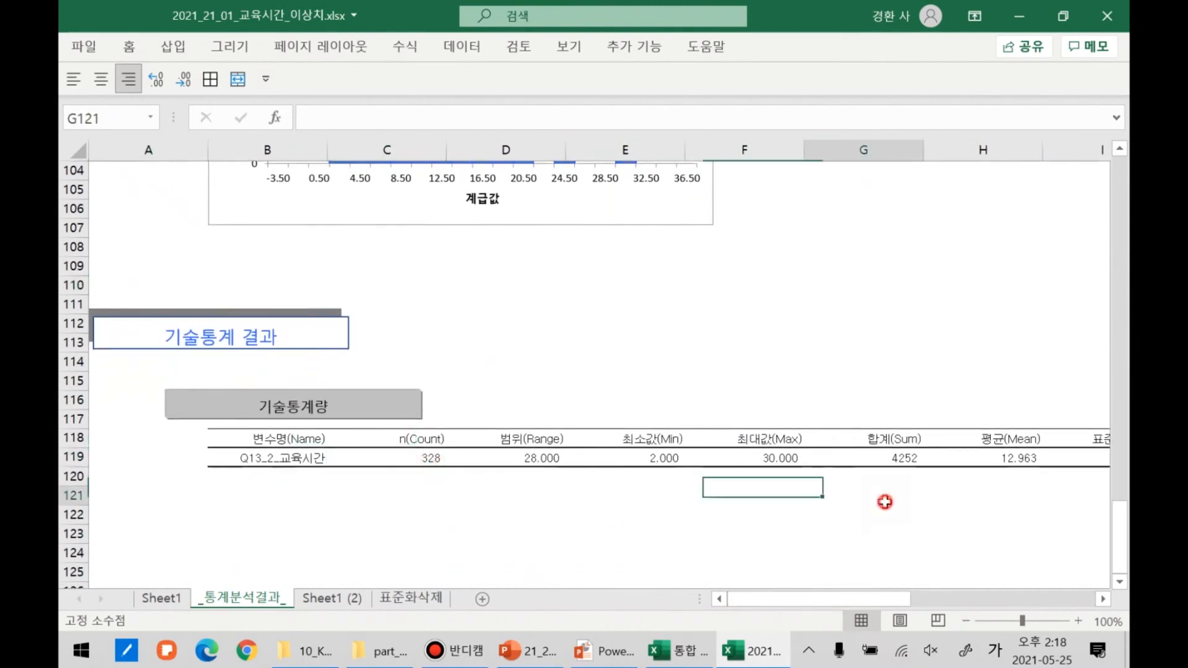
{"action": "key", "text": "Left"}
{"action": "key", "text": "Up"}
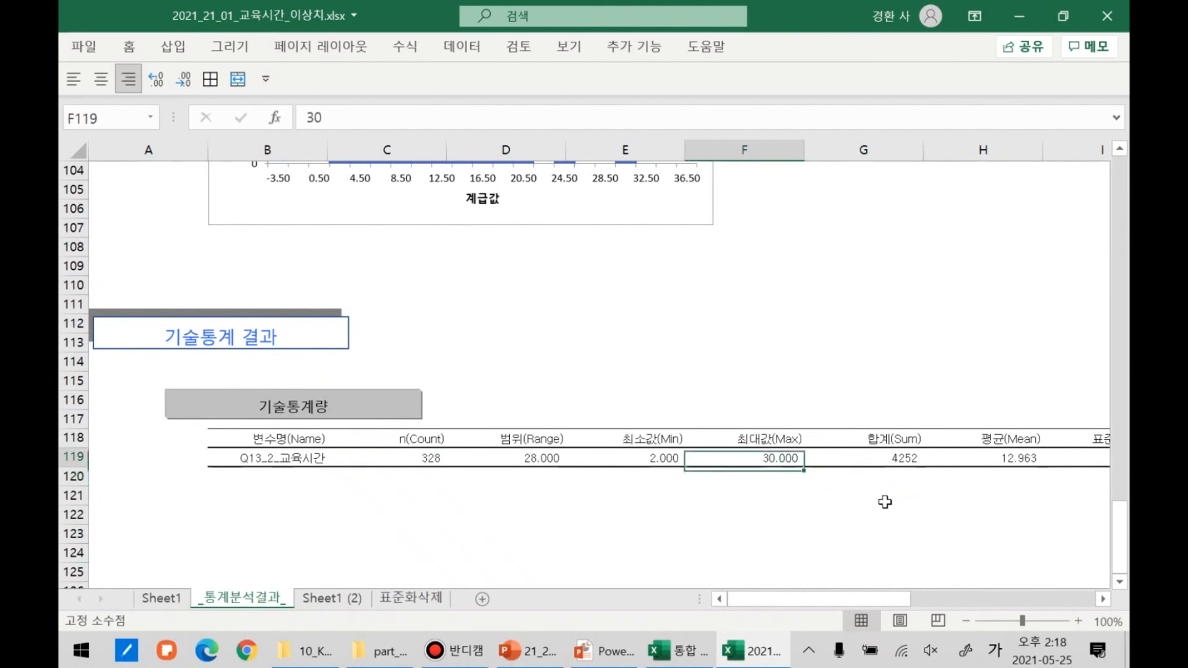
{"action": "key", "text": "Right"}
{"action": "key", "text": "Right"}
{"action": "key", "text": "Right"}
{"action": "key", "text": "Right"}
{"action": "key", "text": "Right"}
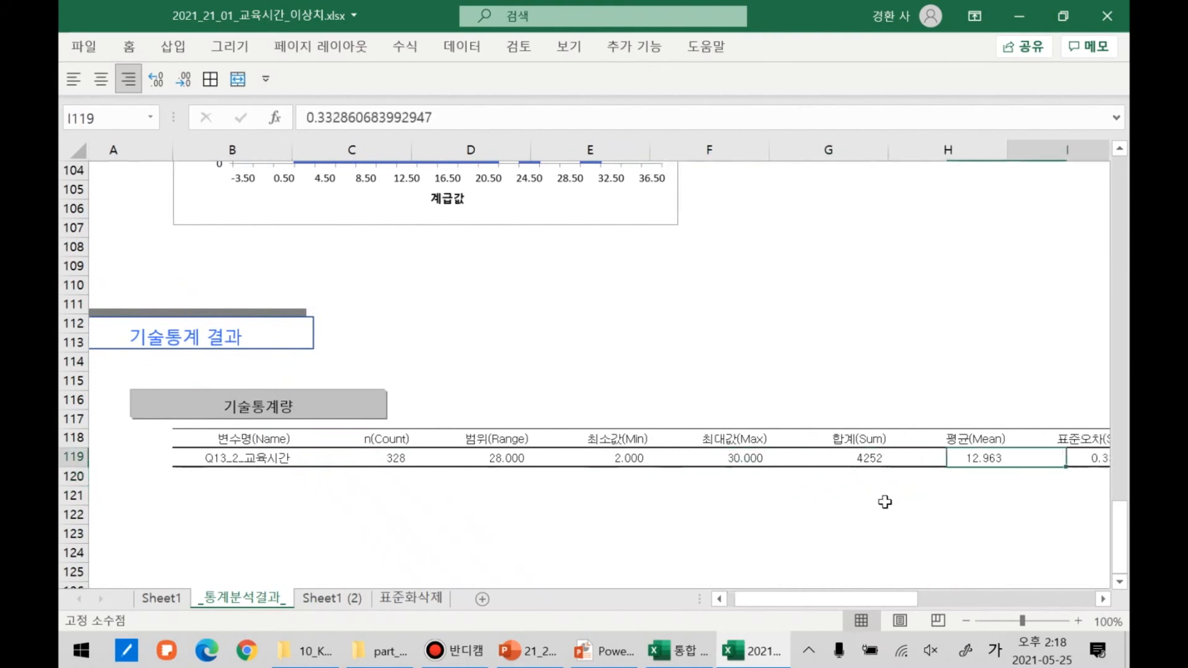
{"action": "key", "text": "Right"}
{"action": "key", "text": "Right"}
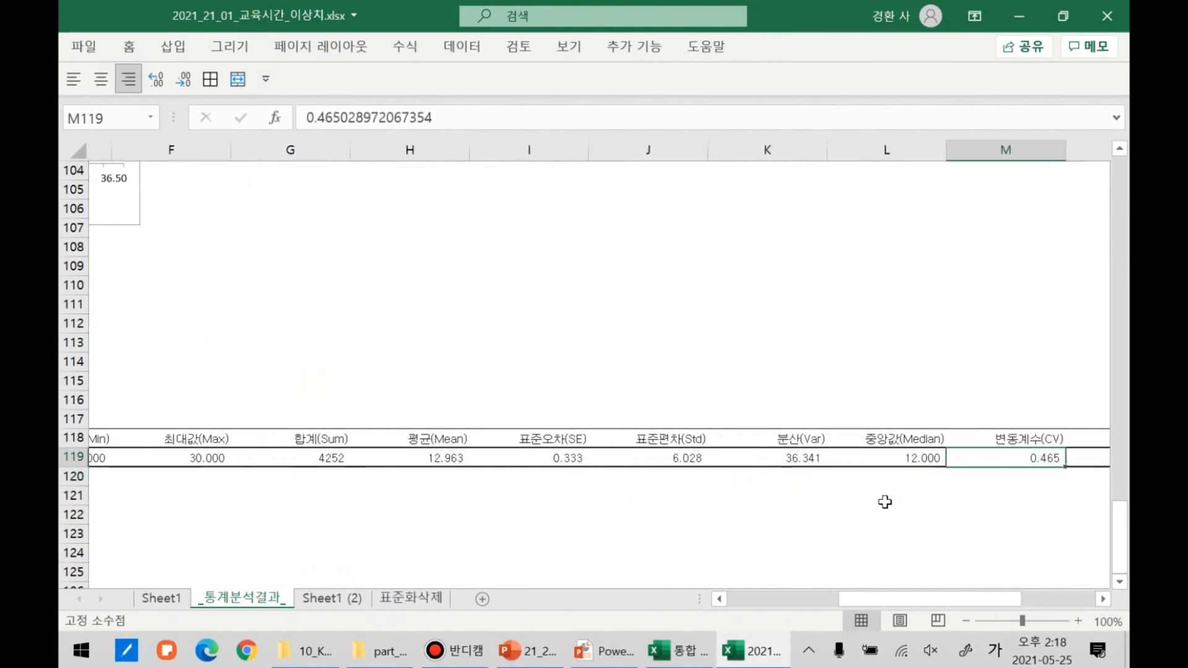
Check the standard deviation, median, mean, coefficient of variation and skewness of Q13_2_교육시간, and return to its histogram.
{"action": "key", "text": "Left"}
{"action": "key", "text": "Left"}
{"action": "key", "text": "Left"}
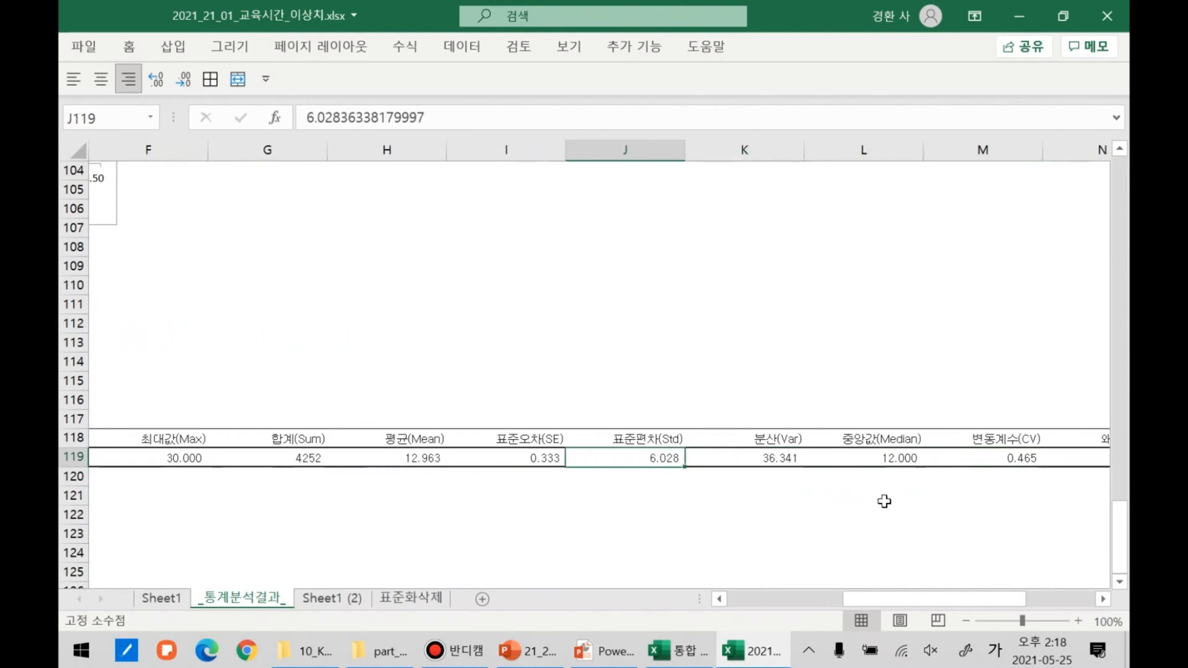
{"action": "left_click", "coordinate": [901, 469]}
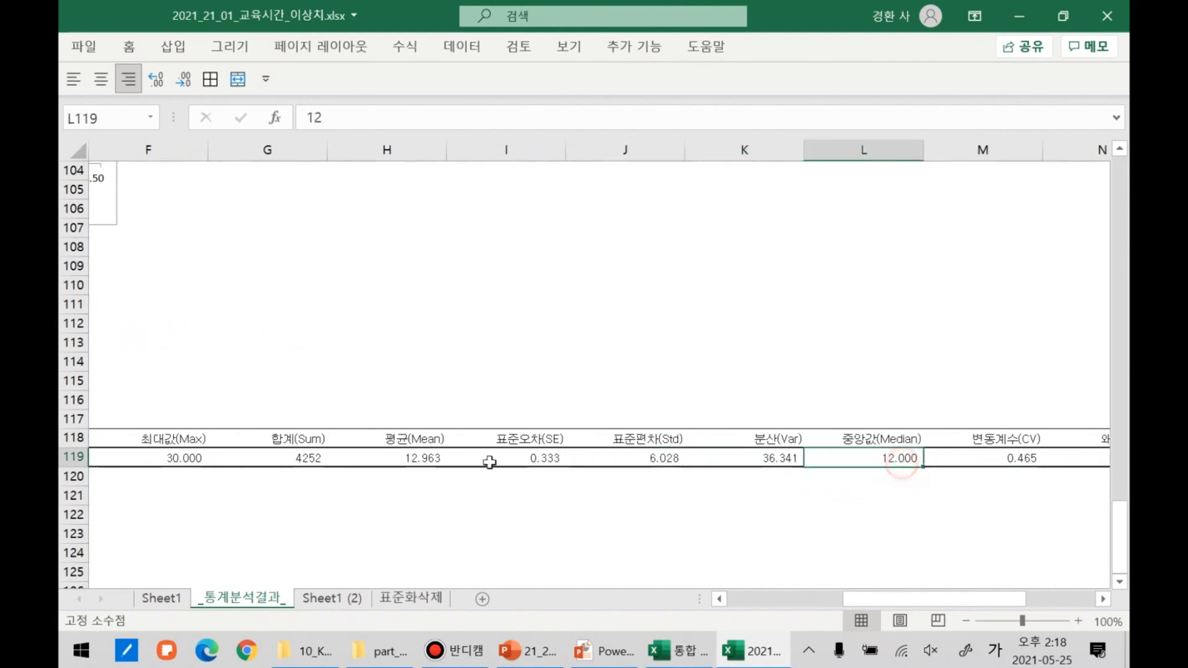
{"action": "left_click", "coordinate": [403, 458]}
{"action": "left_click", "coordinate": [964, 596]}
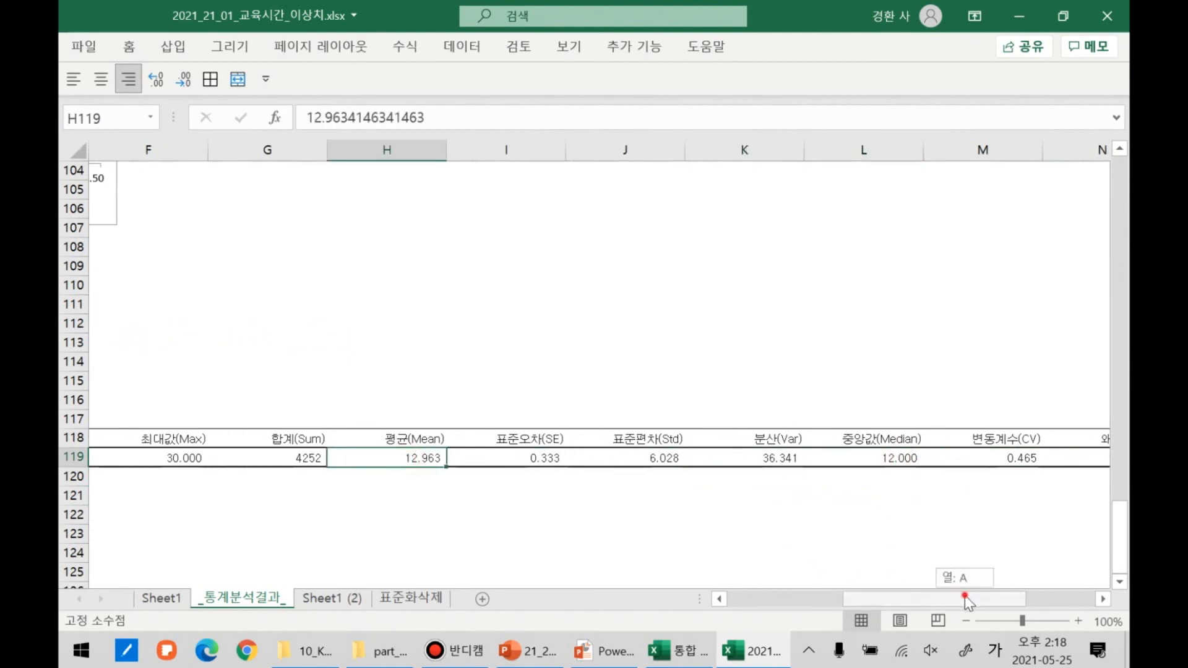
{"action": "left_click_drag", "start_coordinate": [964, 595], "coordinate": [992, 596]}
{"action": "left_click", "coordinate": [897, 461]}
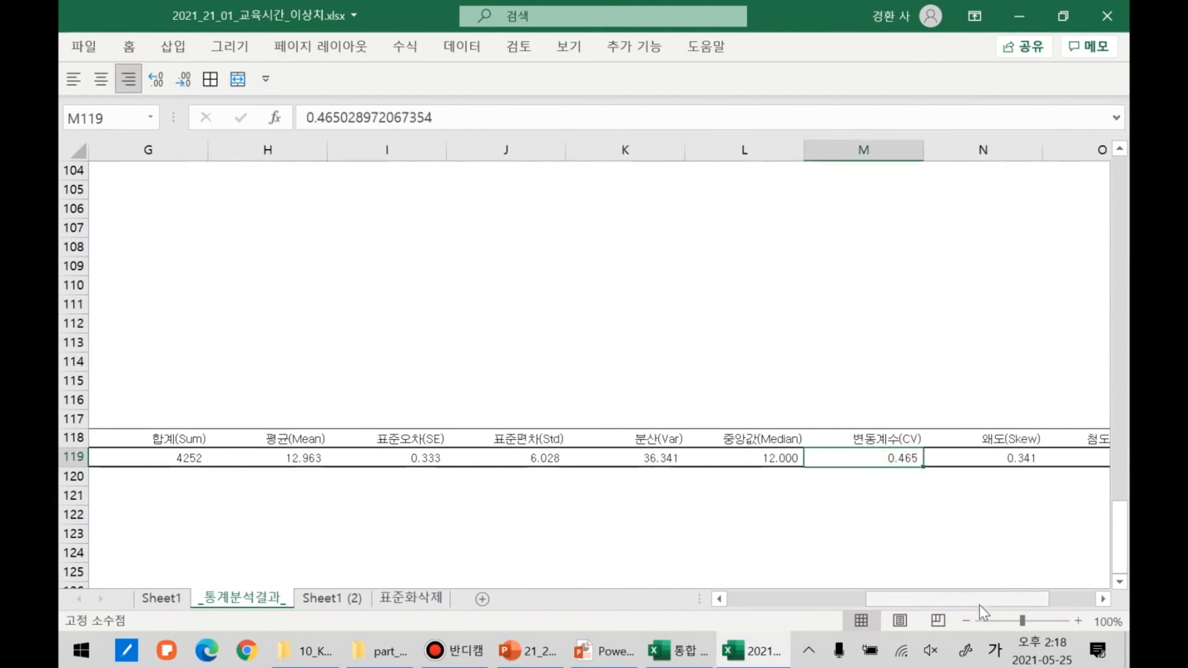
{"action": "left_click_drag", "start_coordinate": [991, 607], "coordinate": [1037, 601]}
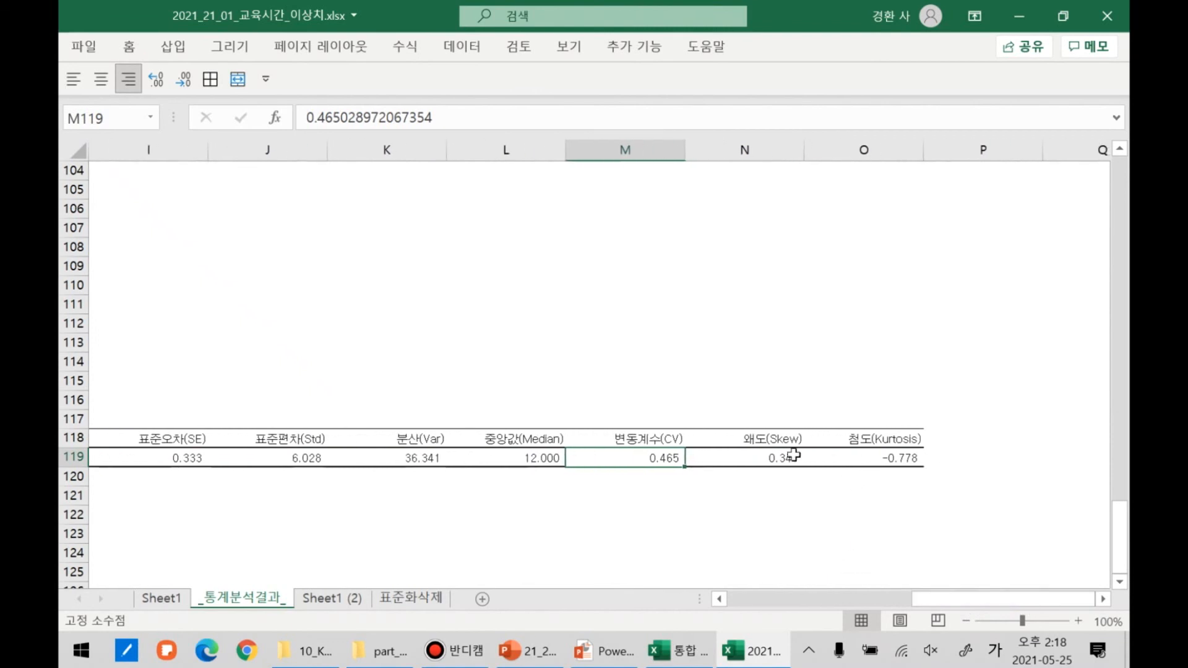
{"action": "left_click", "coordinate": [789, 459]}
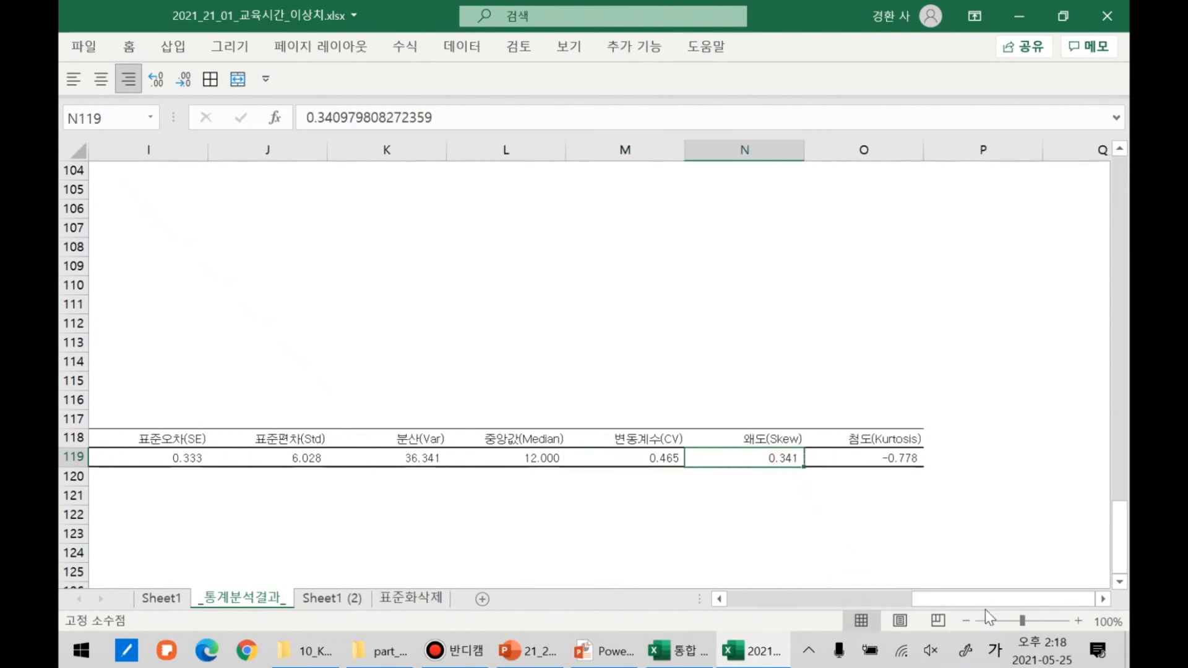
{"action": "left_click_drag", "start_coordinate": [984, 600], "coordinate": [798, 600]}
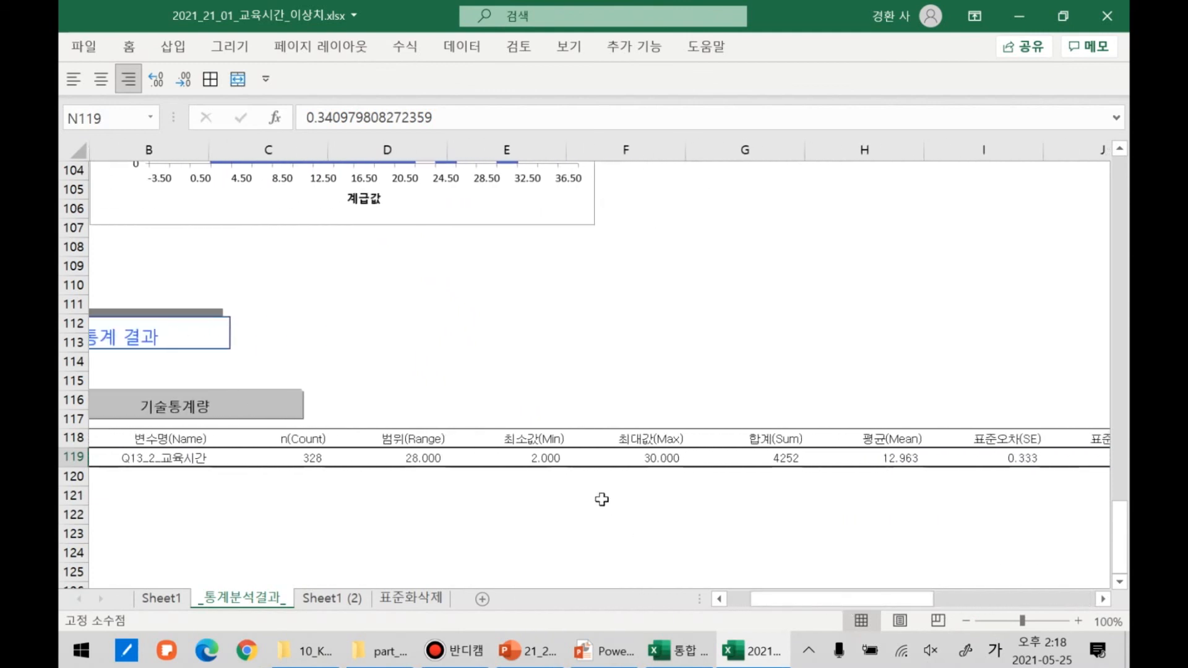
{"action": "scroll", "coordinate": [603, 499], "scroll_direction": "up", "scroll_amount": 4}
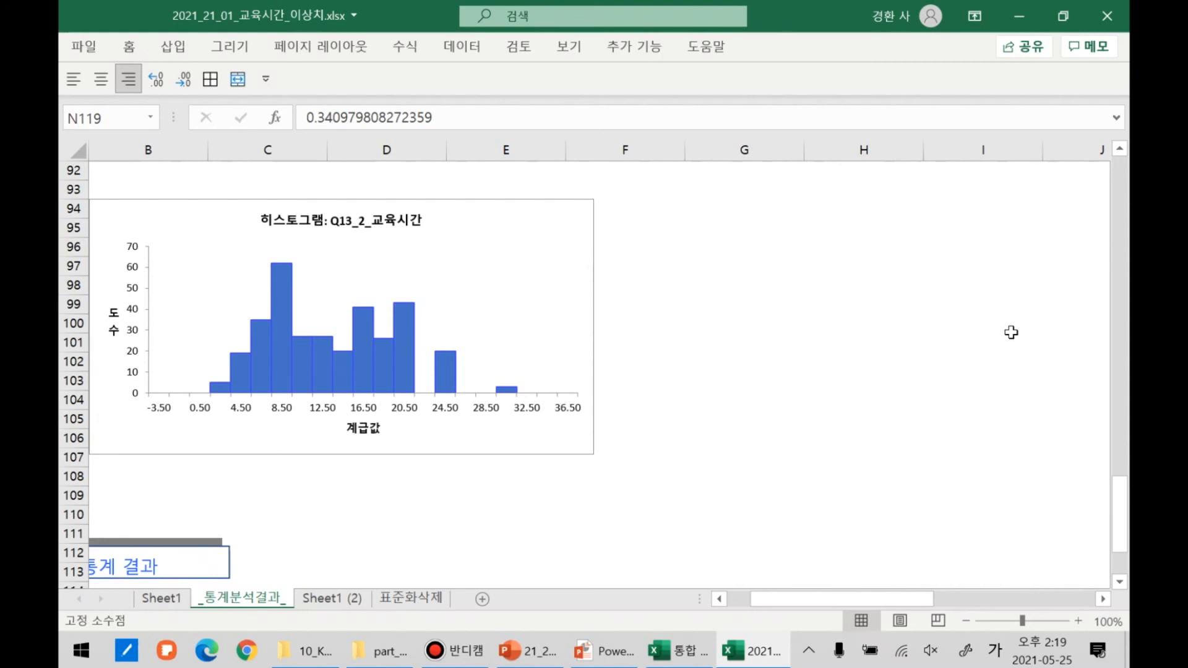
Enter code 2 in E2 of the Sheet1 (2) sheet and fill it down to E11 for the outlier rows.
{"action": "left_click", "coordinate": [352, 595]}
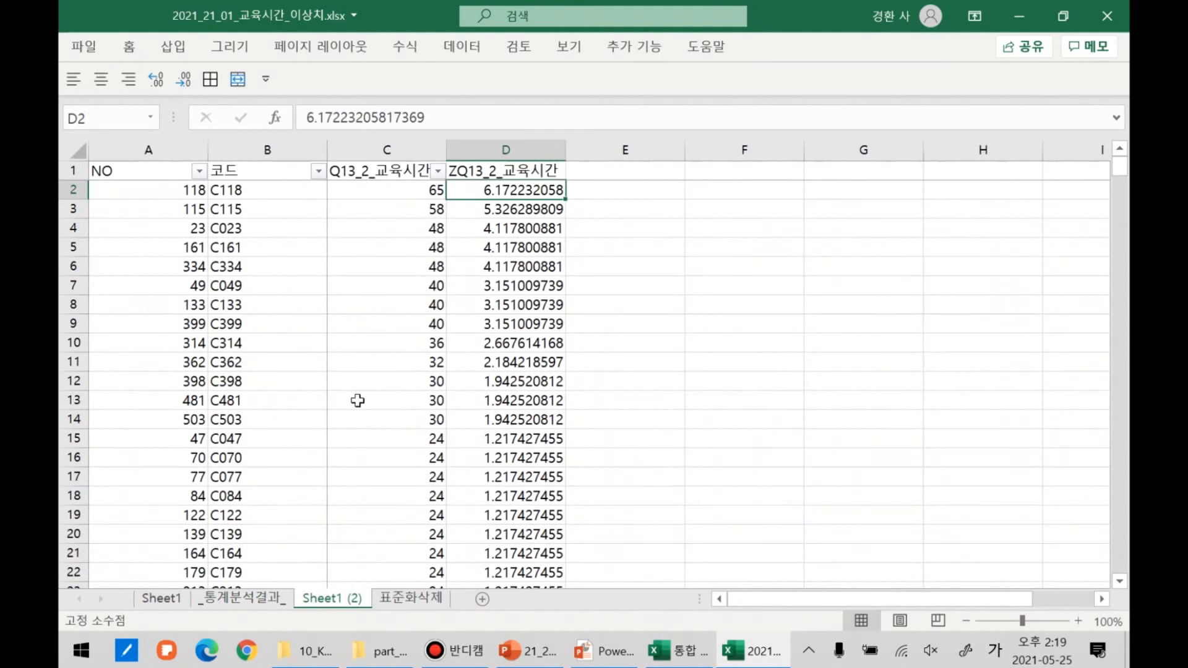
{"action": "left_click", "coordinate": [432, 421]}
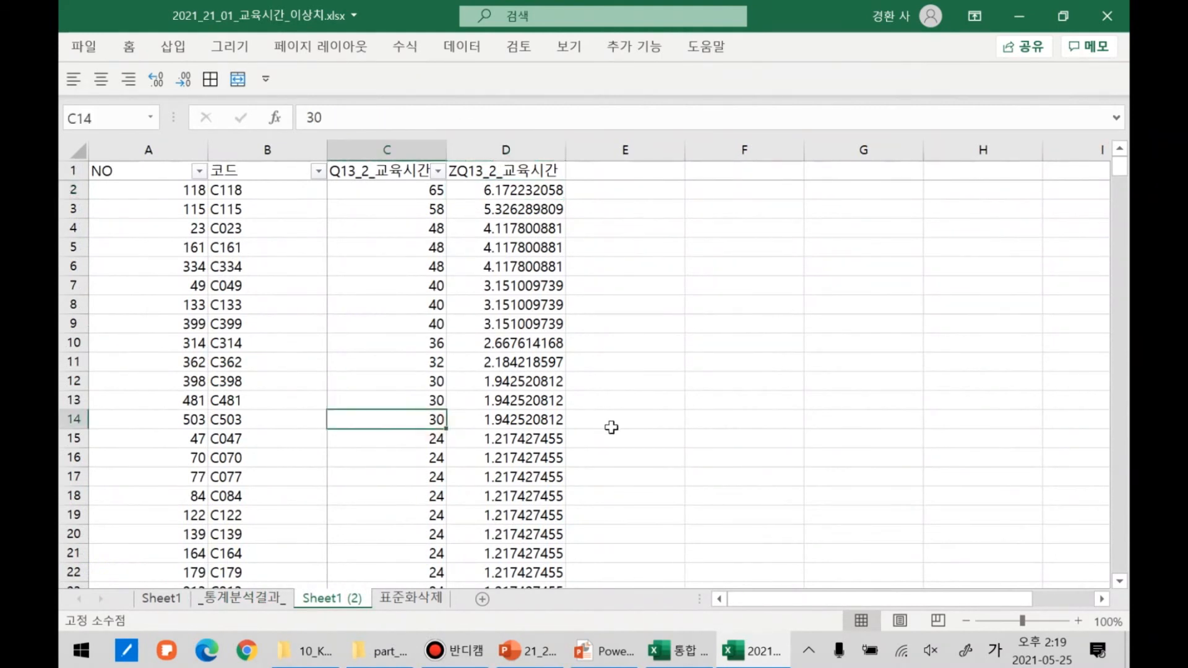
{"action": "left_click_drag", "start_coordinate": [611, 427], "coordinate": [622, 190]}
{"action": "left_click", "coordinate": [622, 190]}
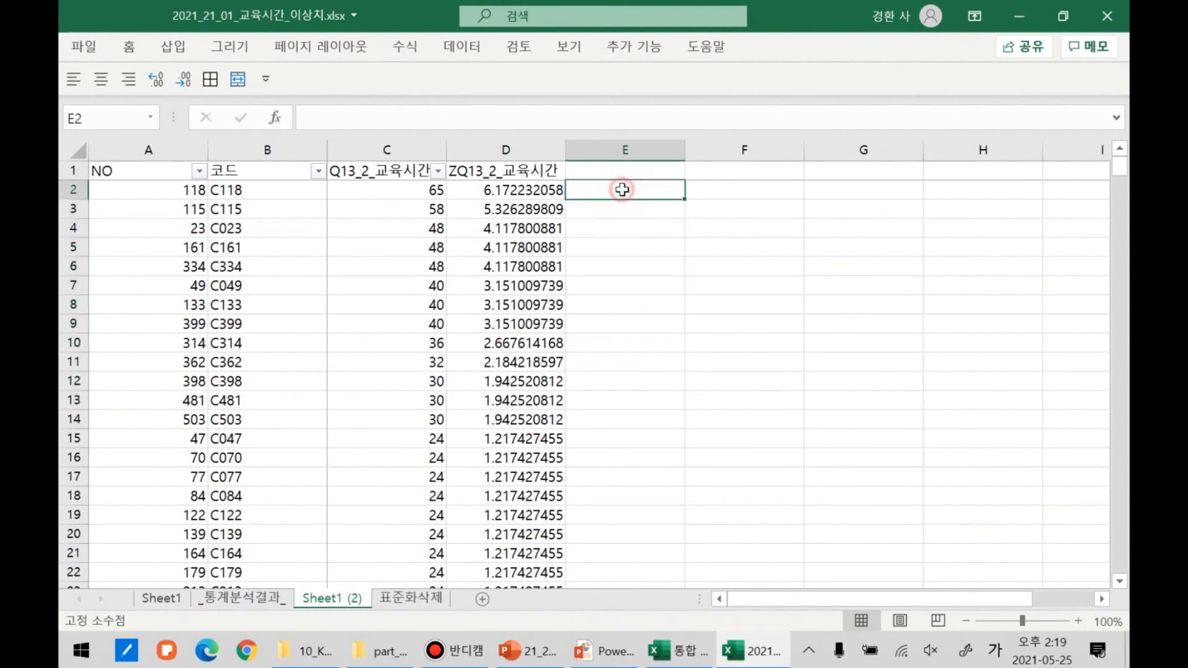
{"action": "type", "text": "2"}
{"action": "key", "text": "Return"}
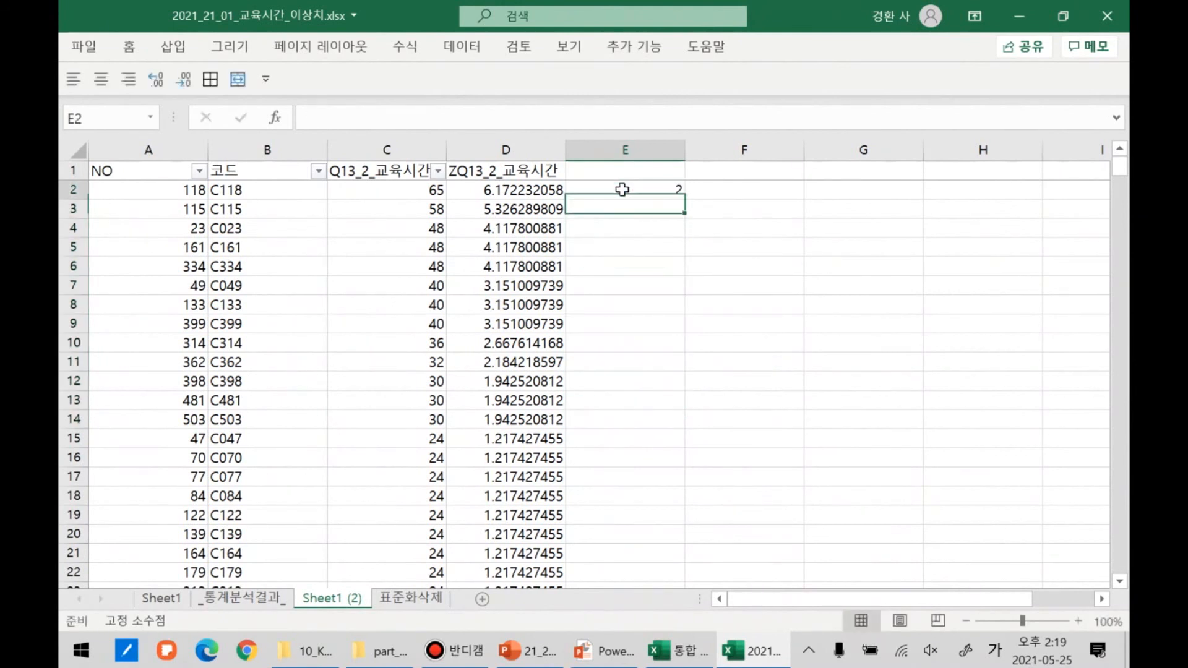
{"action": "key", "text": "Up"}
{"action": "key", "text": "shift+Down"}
{"action": "key", "text": "shift+Down"}
{"action": "key", "text": "shift+Down"}
{"action": "key", "text": "shift+Down"}
{"action": "key", "text": "shift+Down"}
{"action": "key", "text": "shift+Down"}
{"action": "key", "text": "shift+Down"}
{"action": "key", "text": "shift+Down"}
{"action": "key", "text": "shift+Down"}
{"action": "key", "text": "shift+Down"}
{"action": "key", "text": "shift+Down"}
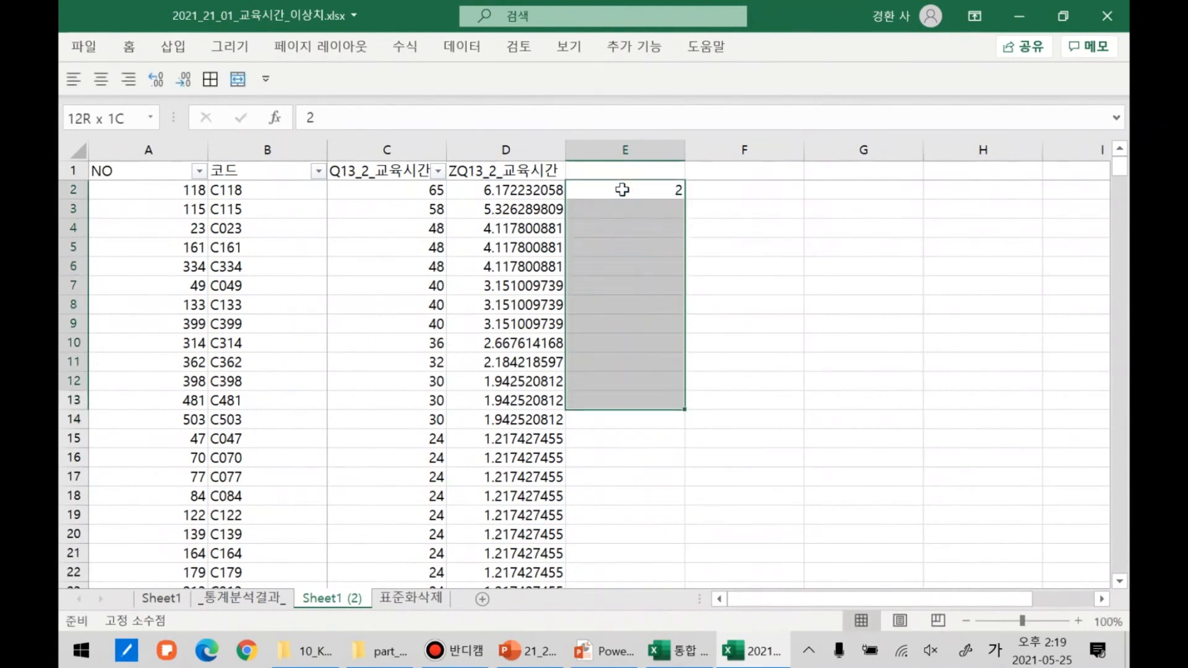
{"action": "key", "text": "shift+Up"}
{"action": "key", "text": "shift+Up"}
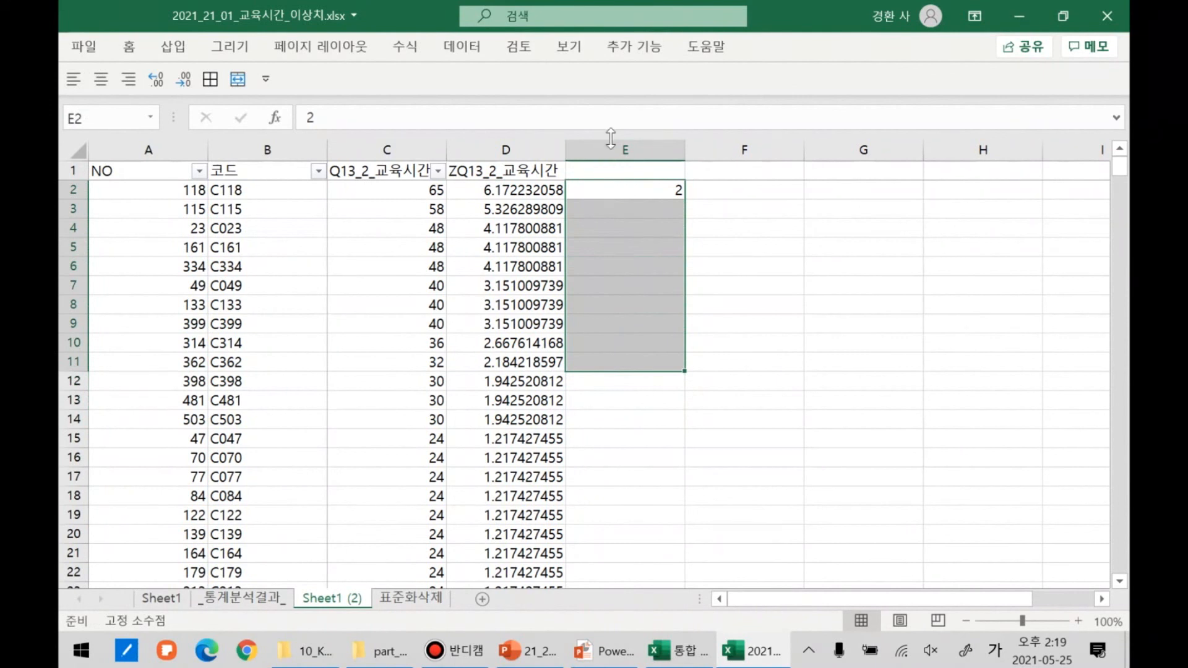
{"action": "key", "text": "ctrl+d"}
Enter code 1 in E12 and fill it down to E339 for the remaining rows.
{"action": "left_click", "coordinate": [622, 378]}
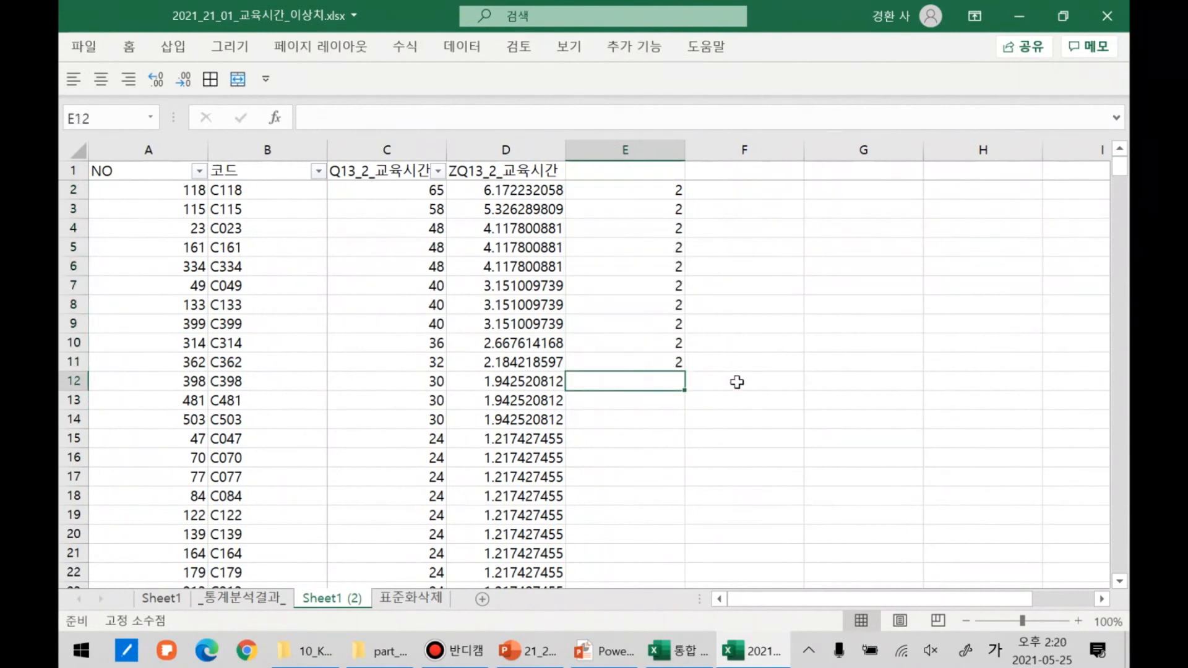
{"action": "type", "text": "1"}
{"action": "key", "text": "Return"}
{"action": "key", "text": "Up"}
{"action": "key", "text": "Left"}
{"action": "key", "text": "ctrl+Down"}
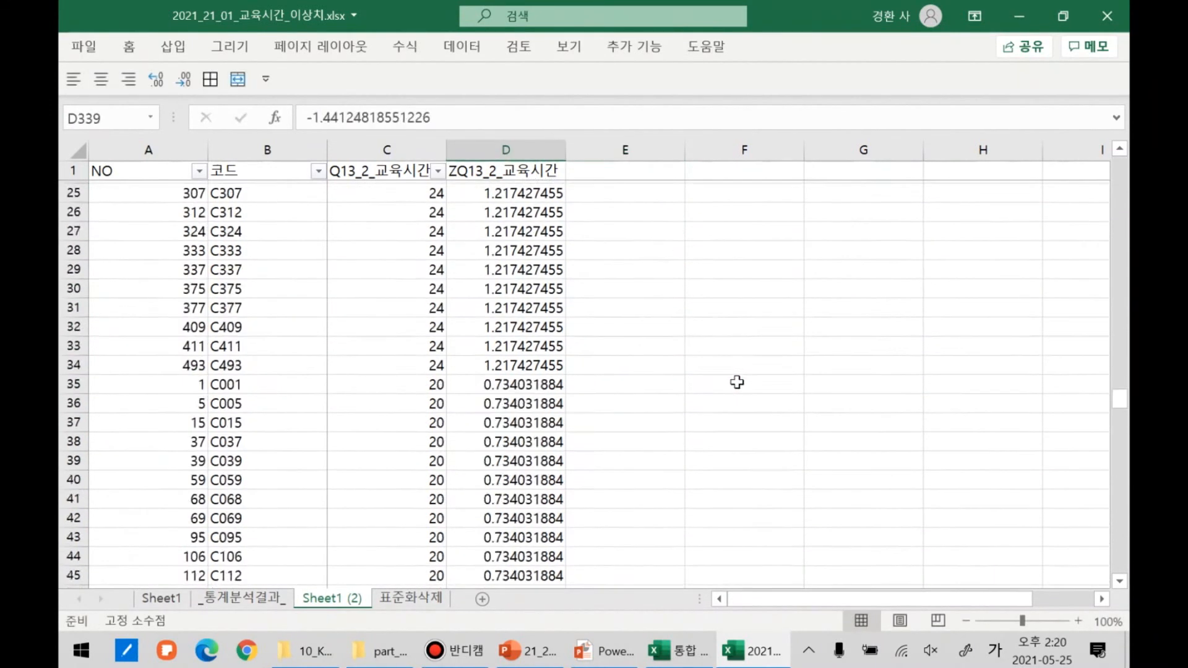
{"action": "key", "text": "Right"}
{"action": "key", "text": "ctrl+shift+Up"}
{"action": "key", "text": "ctrl+d"}
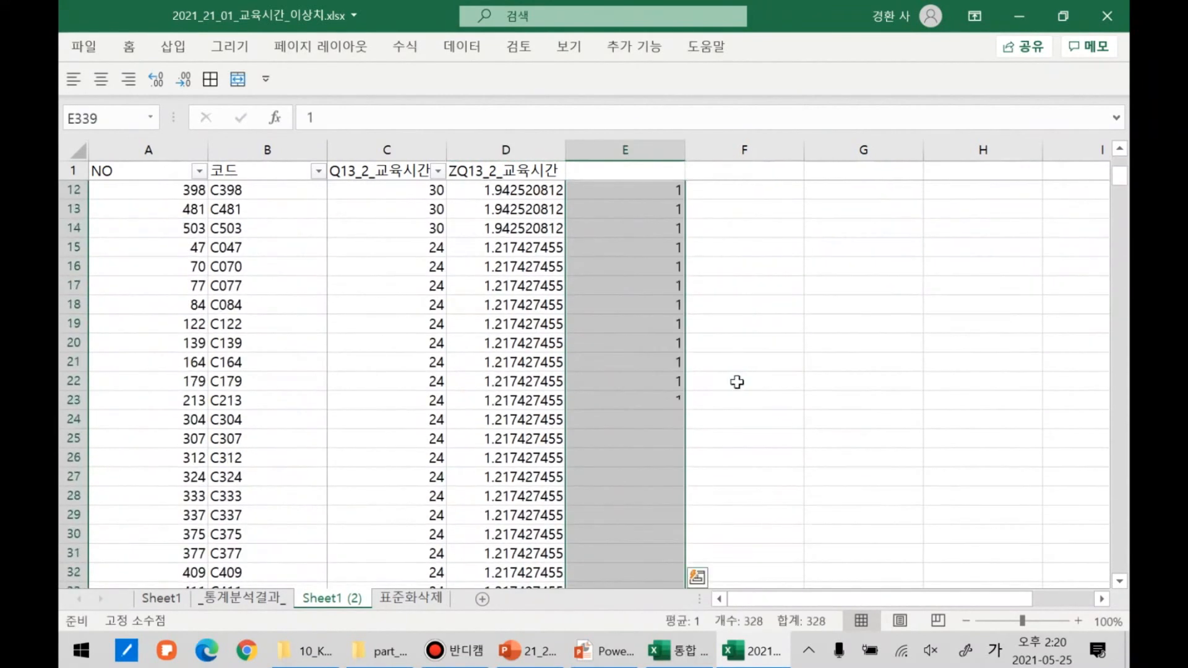
{"action": "scroll", "coordinate": [614, 285], "scroll_direction": "up", "scroll_amount": 4}
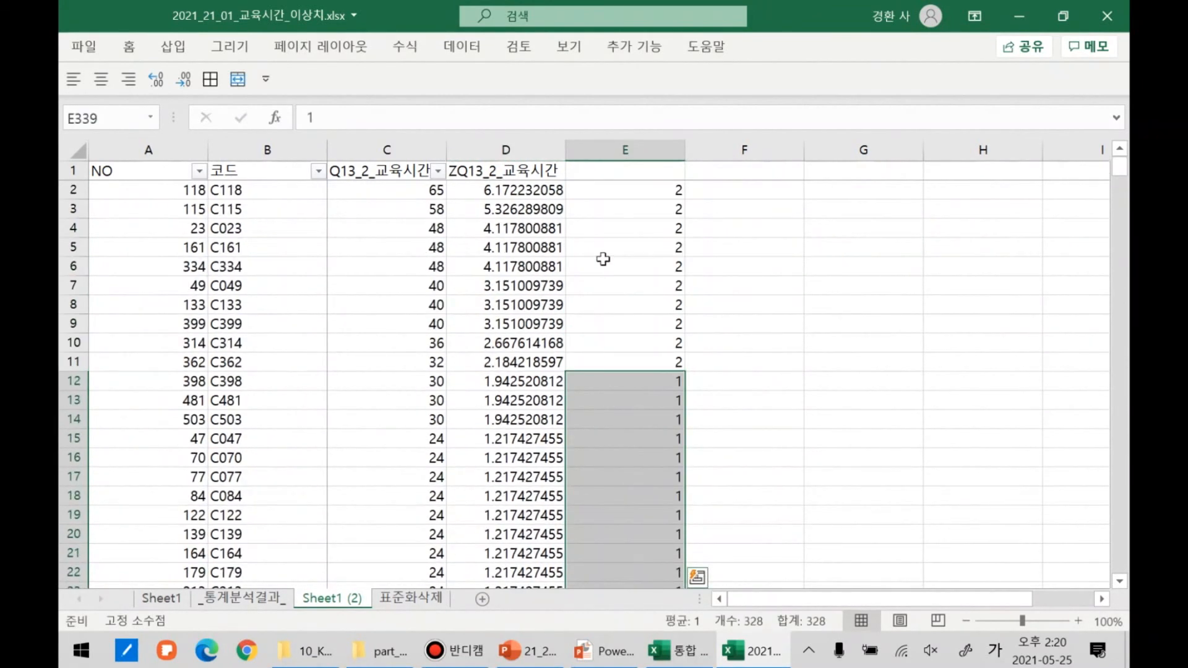